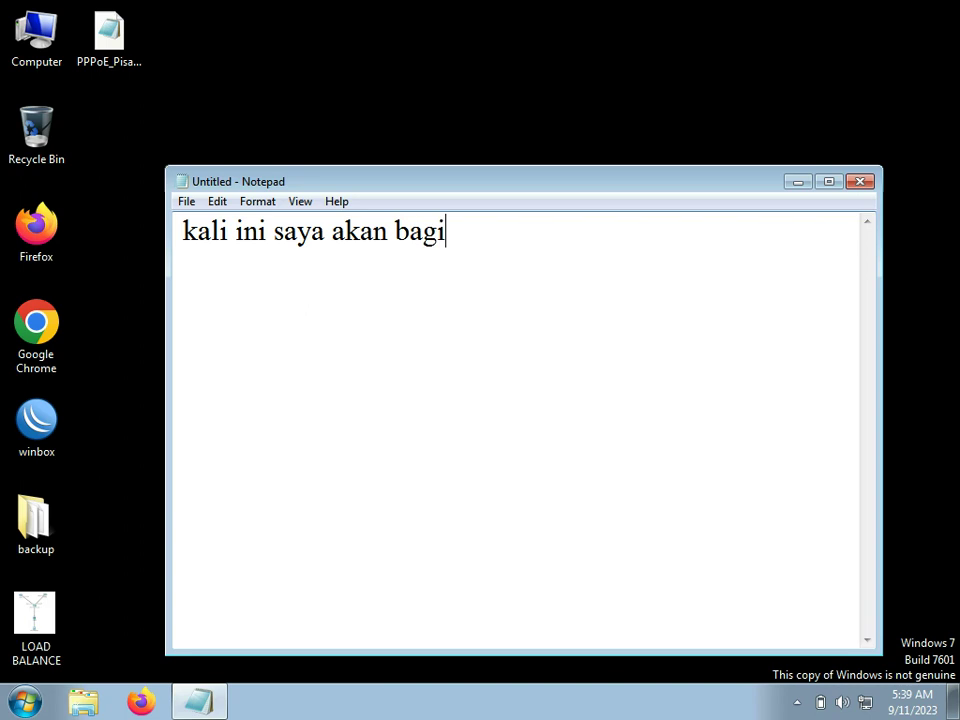
Step: Type the intro 'kali ini saya akan bagikan panduan / skrip pppoe+isolir+pisah bandwith' in Notepad
text(kan panduan)
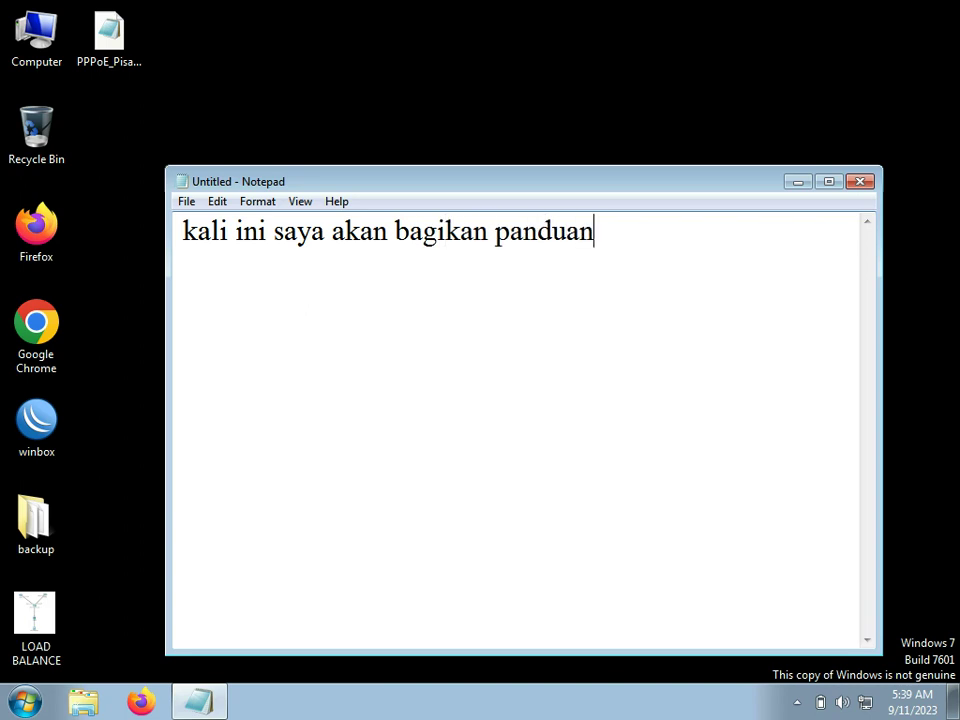
key(Return)
text(skrip p)
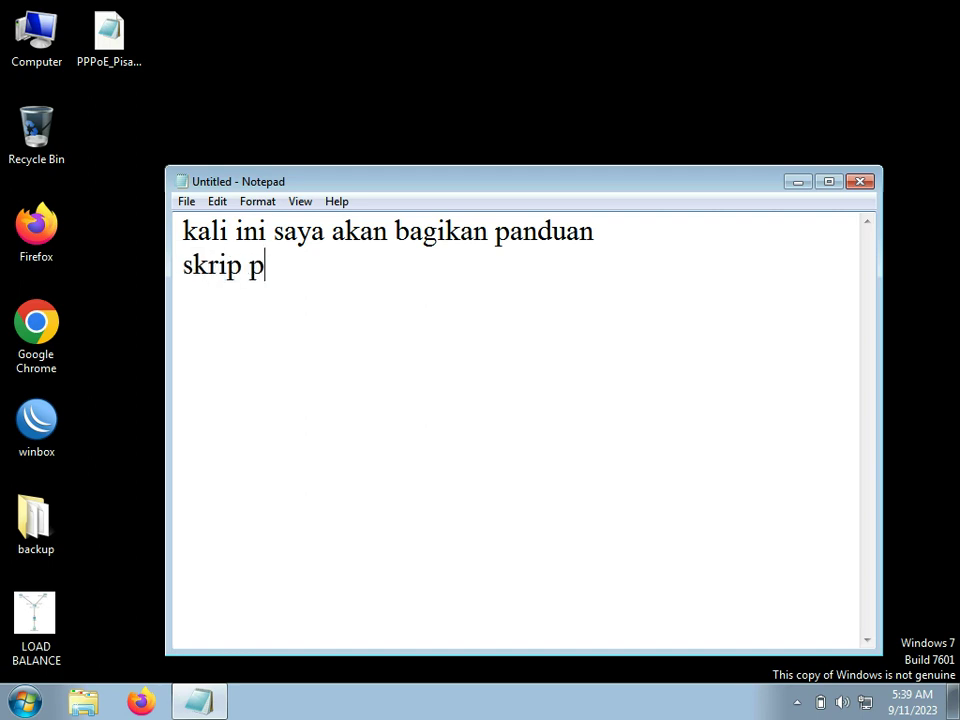
text(ppoe_)
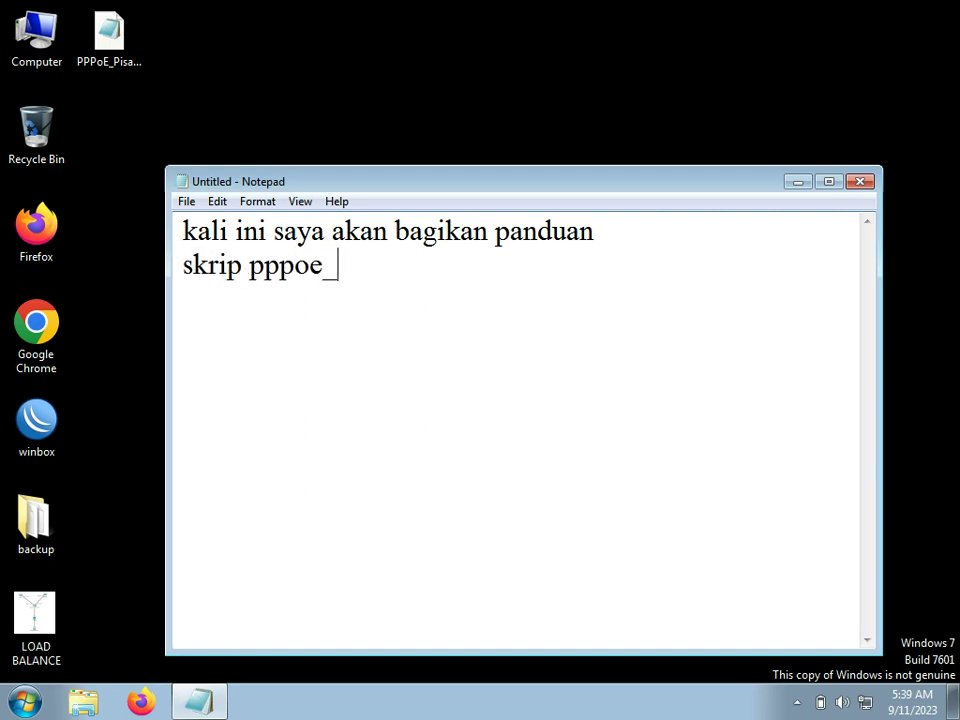
key(BackSpace)
text(+isolir+)
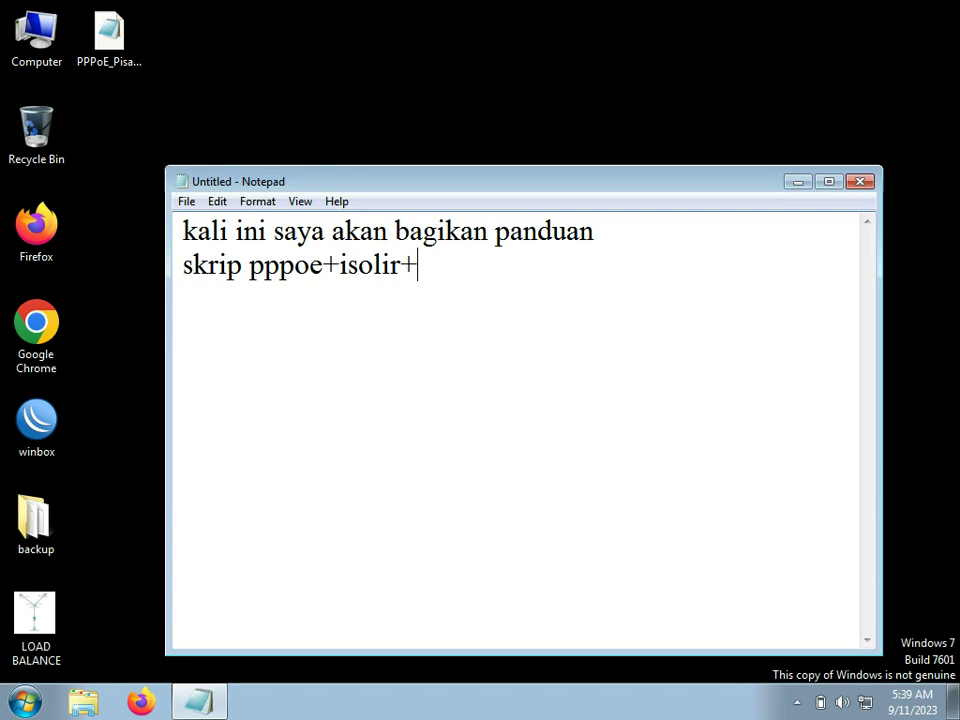
text(pisah band)
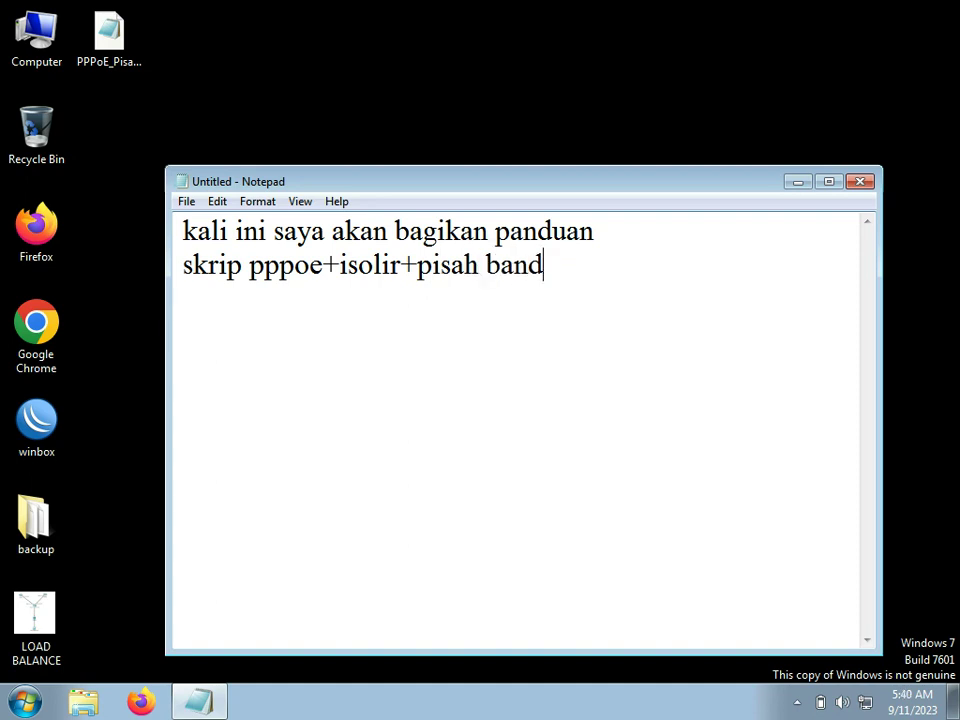
text(with)
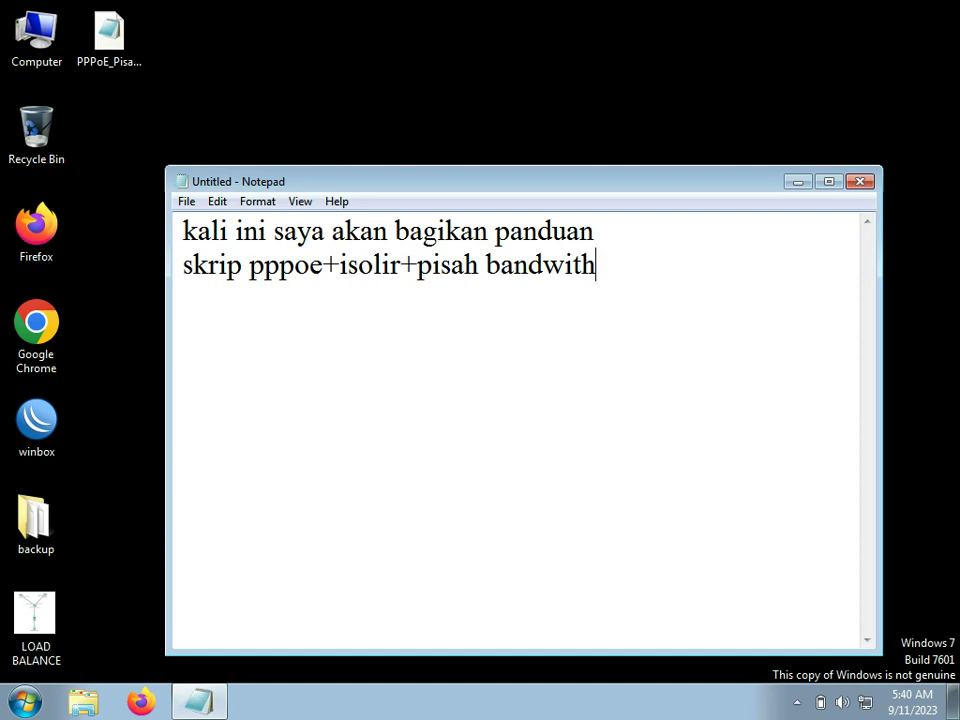
key(Return)
key(Return)
Step: Add the line 'langsung saja, kita uji terlebih dahulu koneksi jaringan' to the notes
text(langsung)
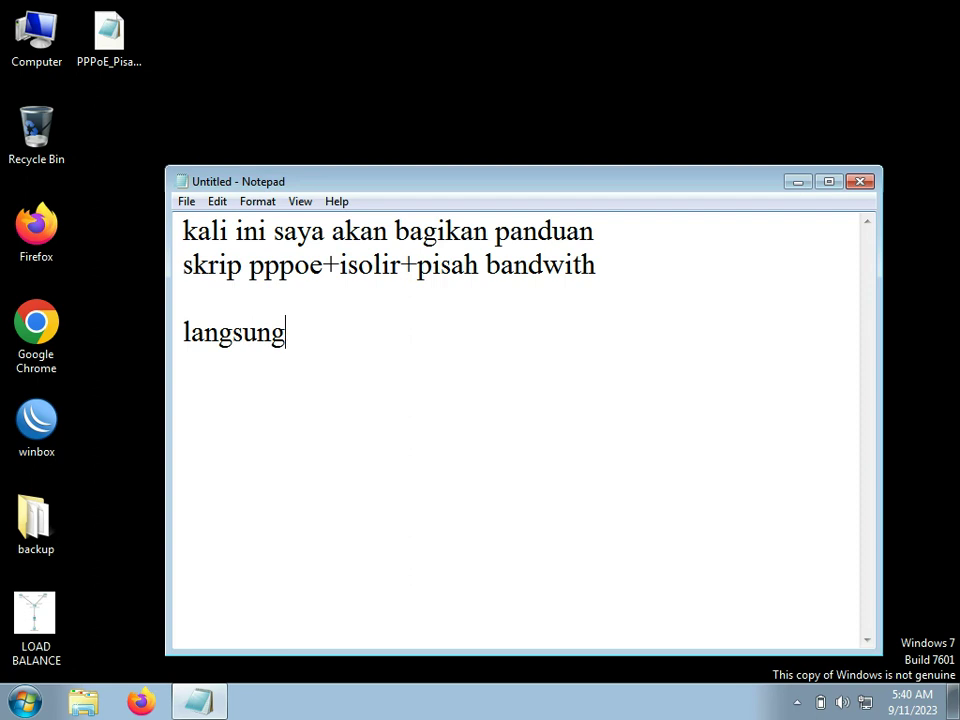
text( saja,)
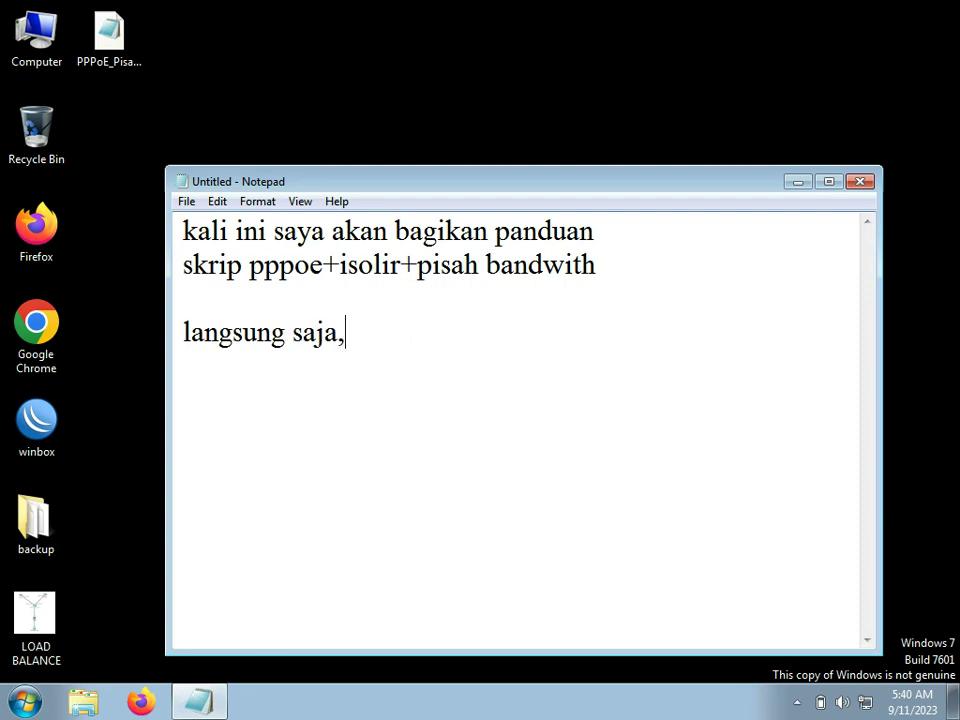
text( kita u)
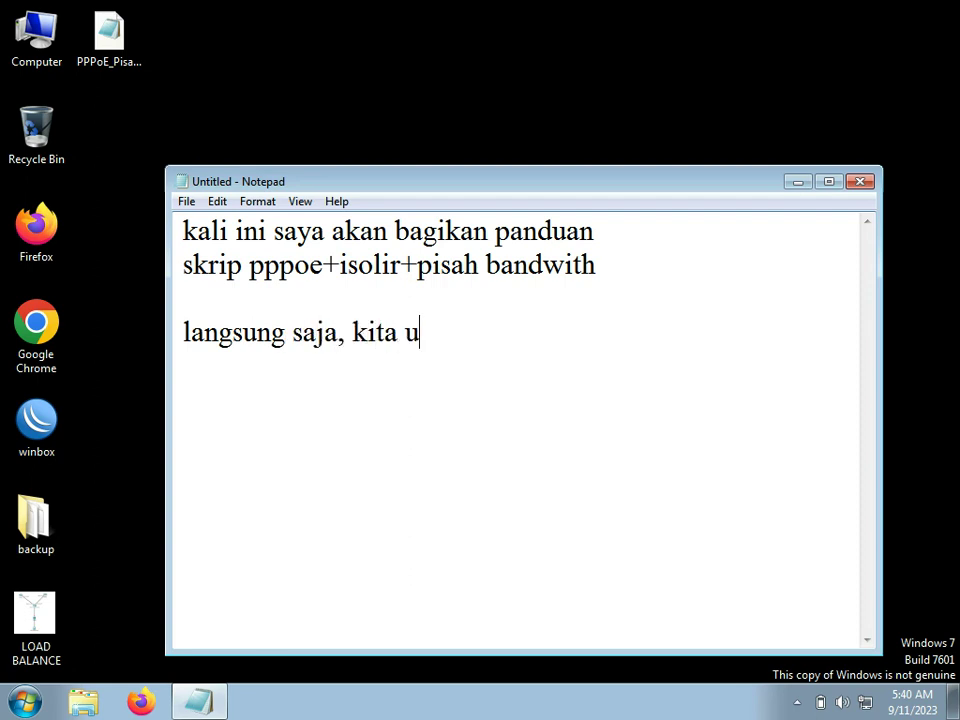
text(ji terlebi)
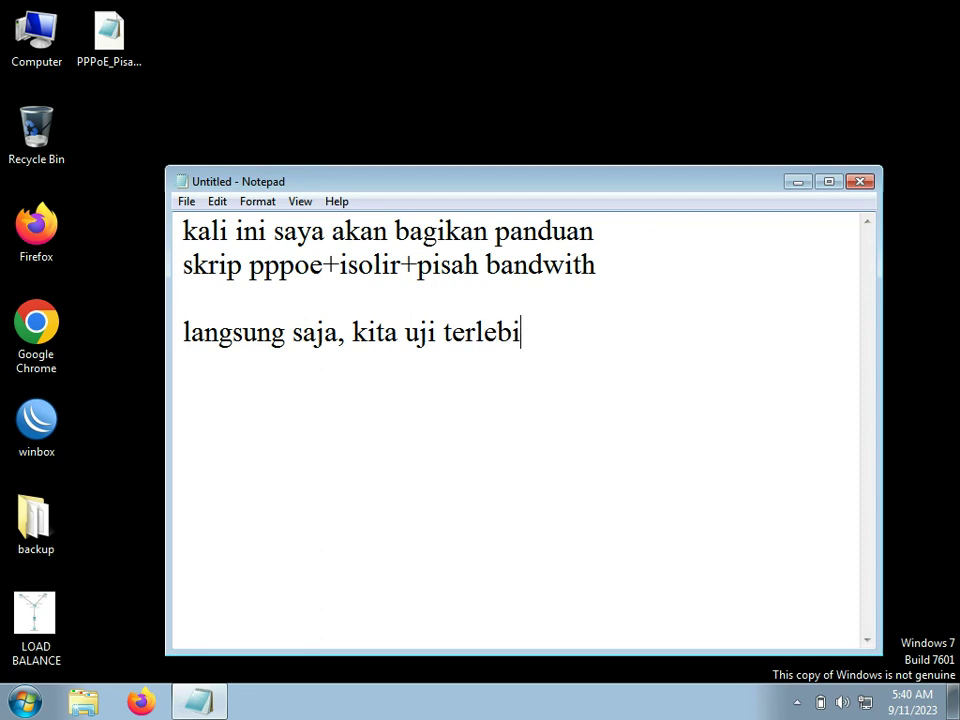
text(h dahy)
key(BackSpace)
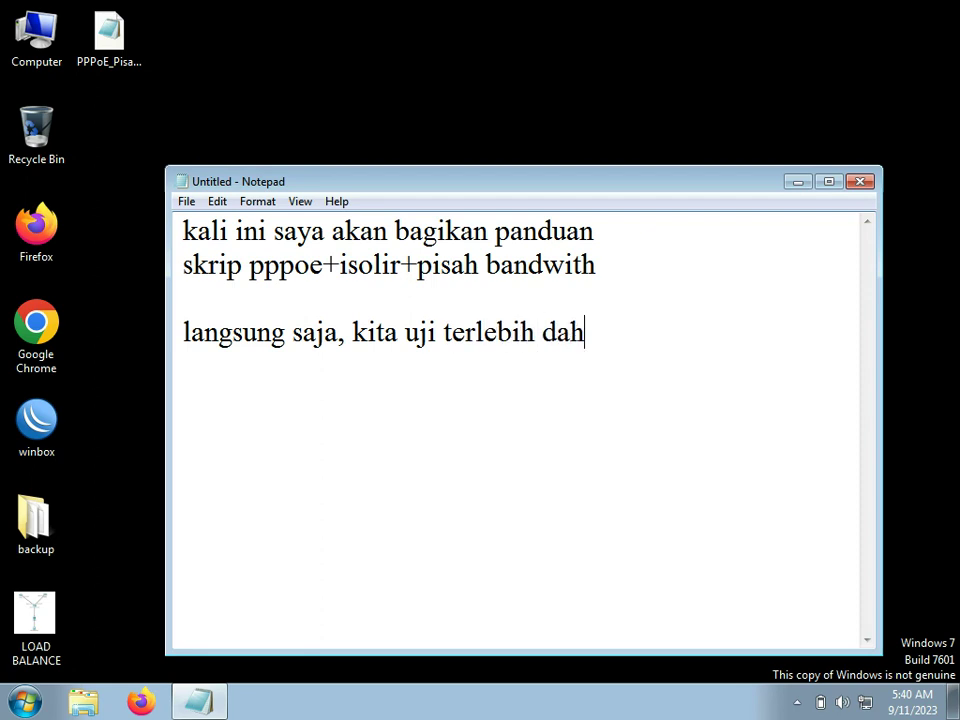
text(ulu konek)
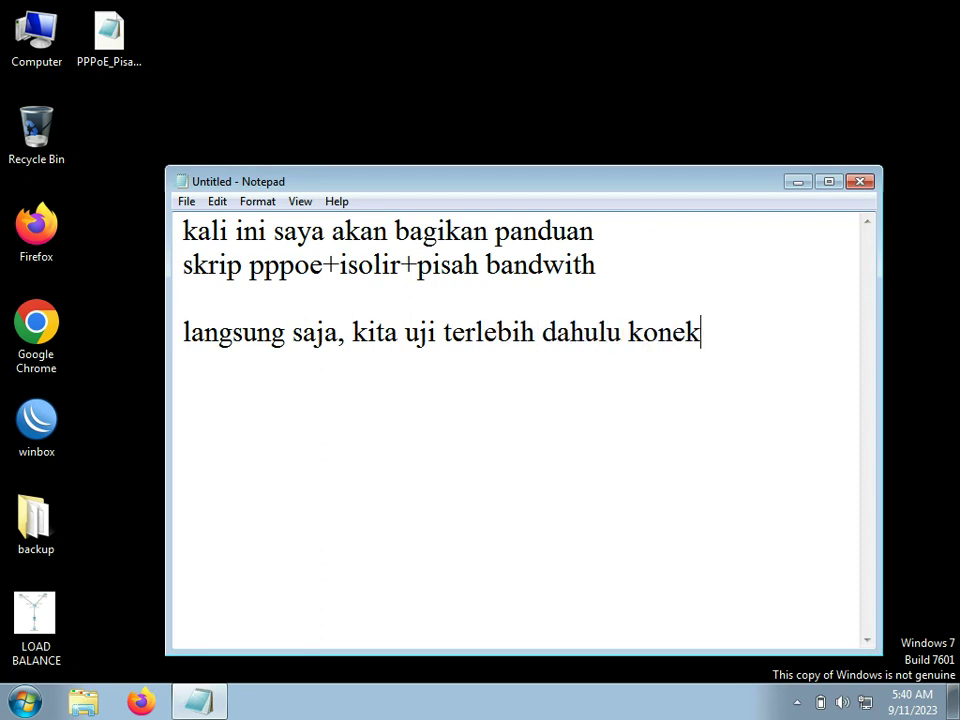
text(si ja)
key(BackSpace)
text(jarig)
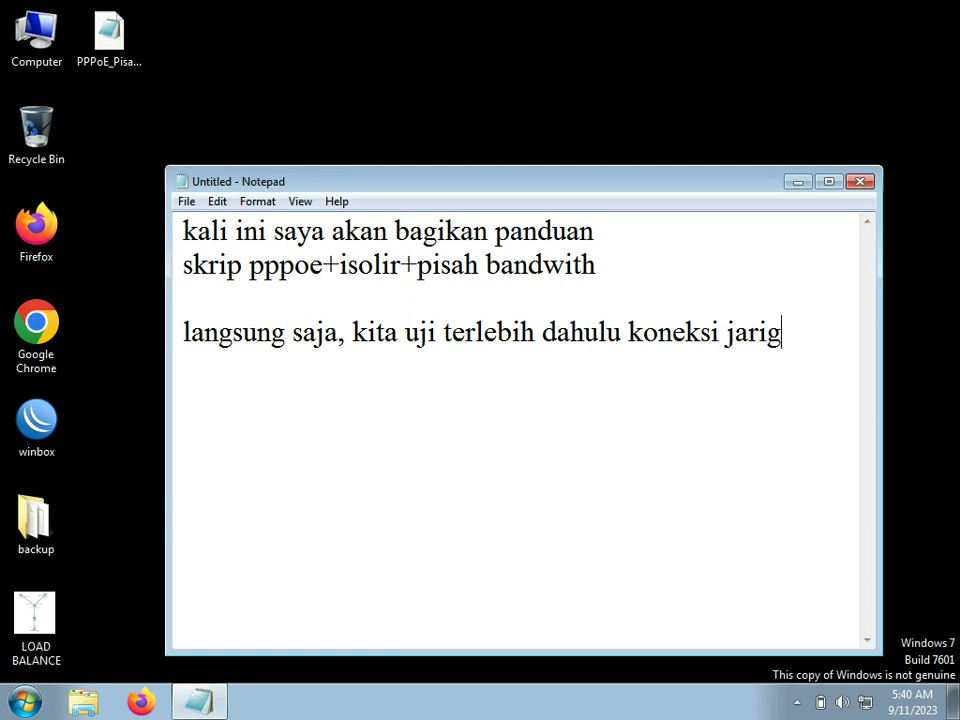
key(BackSpace)
text(ngan)
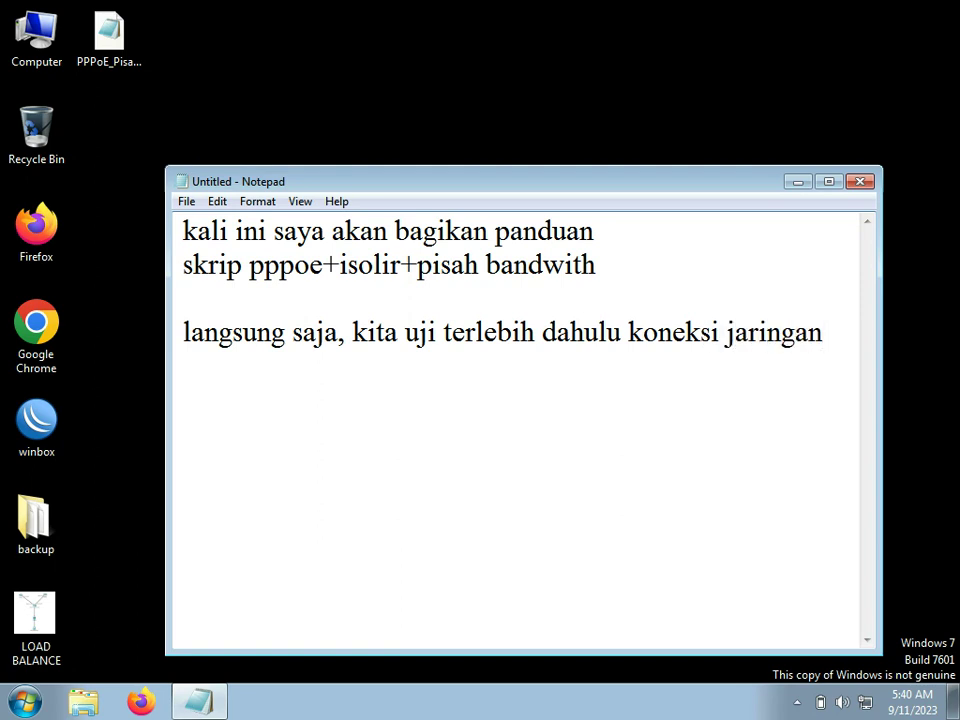
key(Return)
Step: Run 'ping google.com -t' in Command Prompt, then return to the notes
click(24, 702)
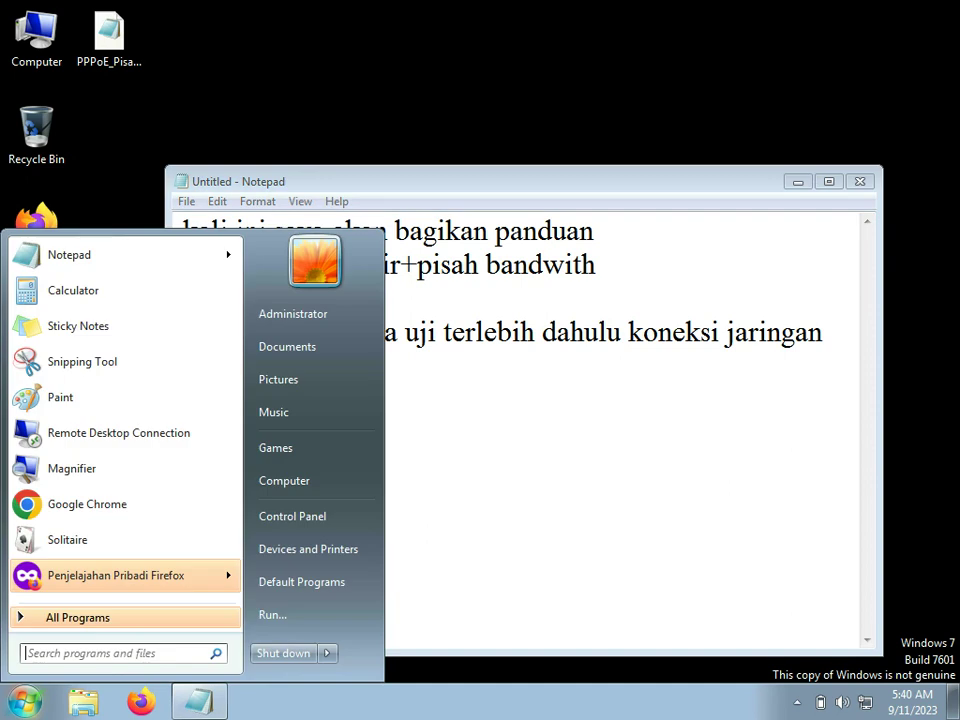
text(cmd)
key(Return)
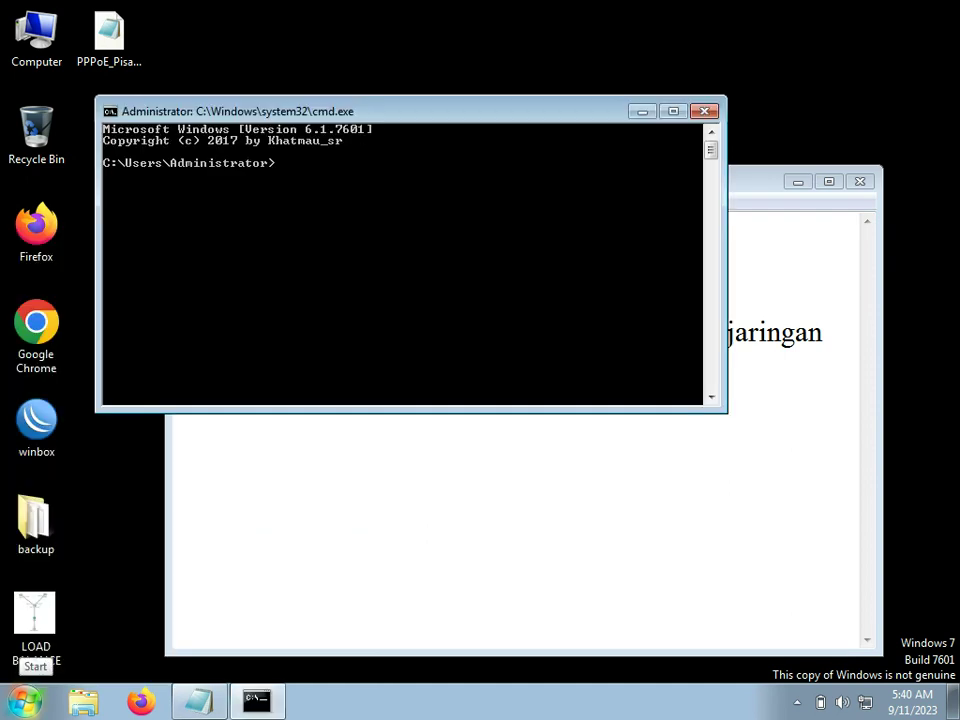
text(ping google.com -t)
key(Return)
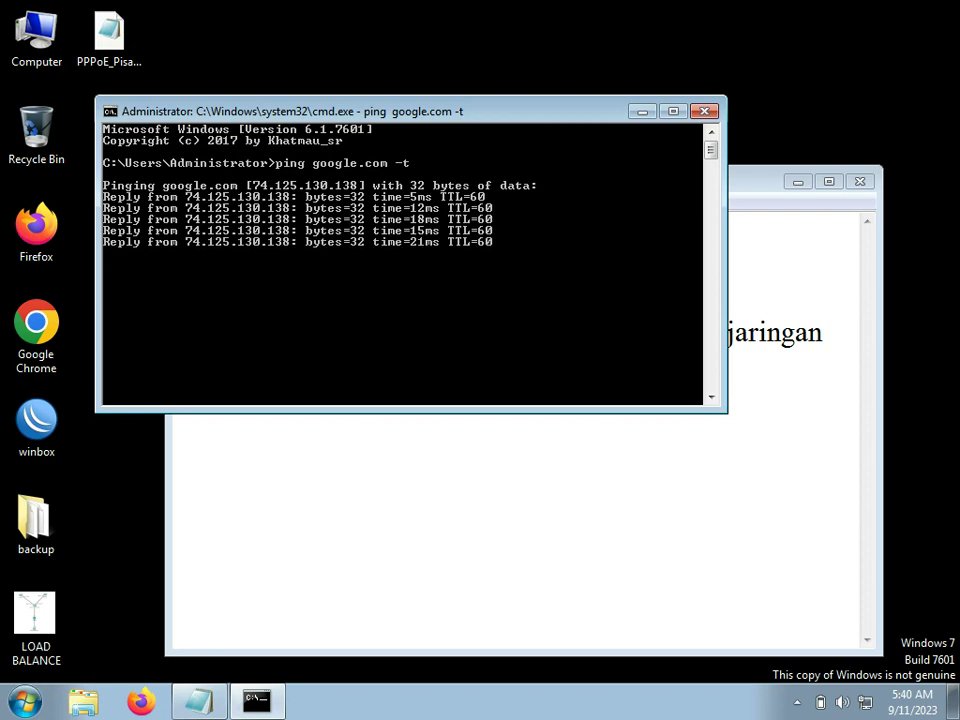
key(alt+Tab)
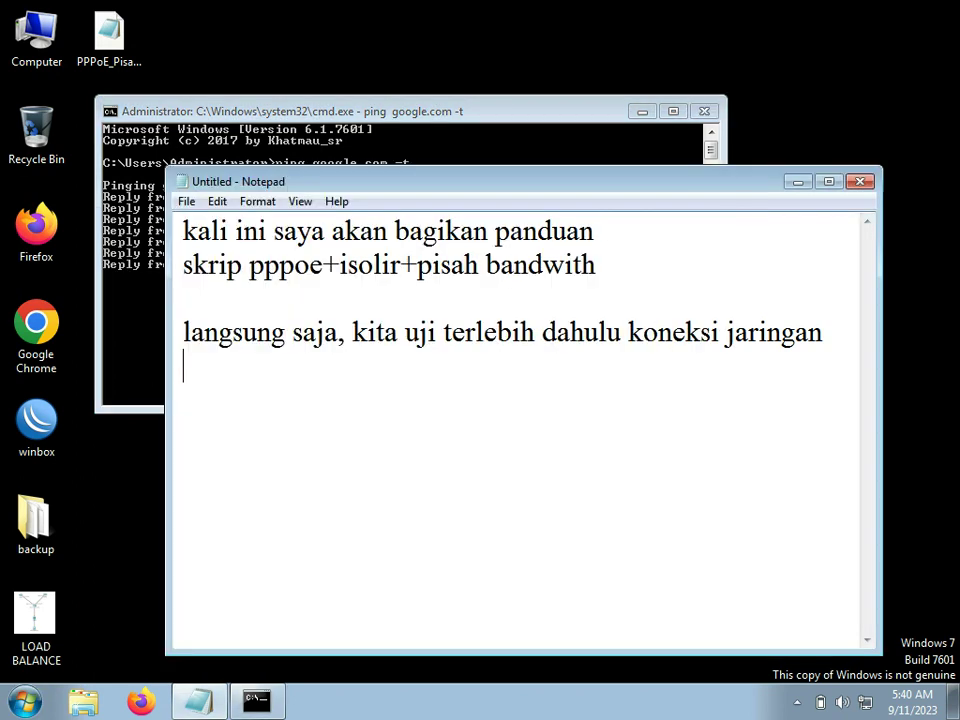
Step: Add 'selanjutnya kita reset mikrotik' to the notes and minimize Notepad
key(Return)
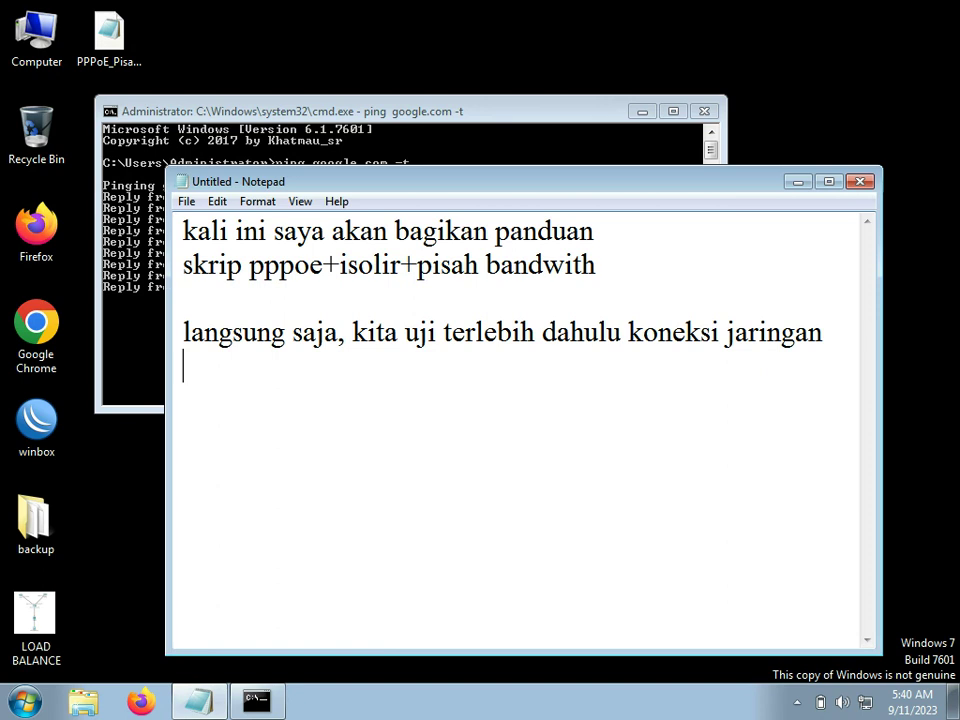
text(selanjut)
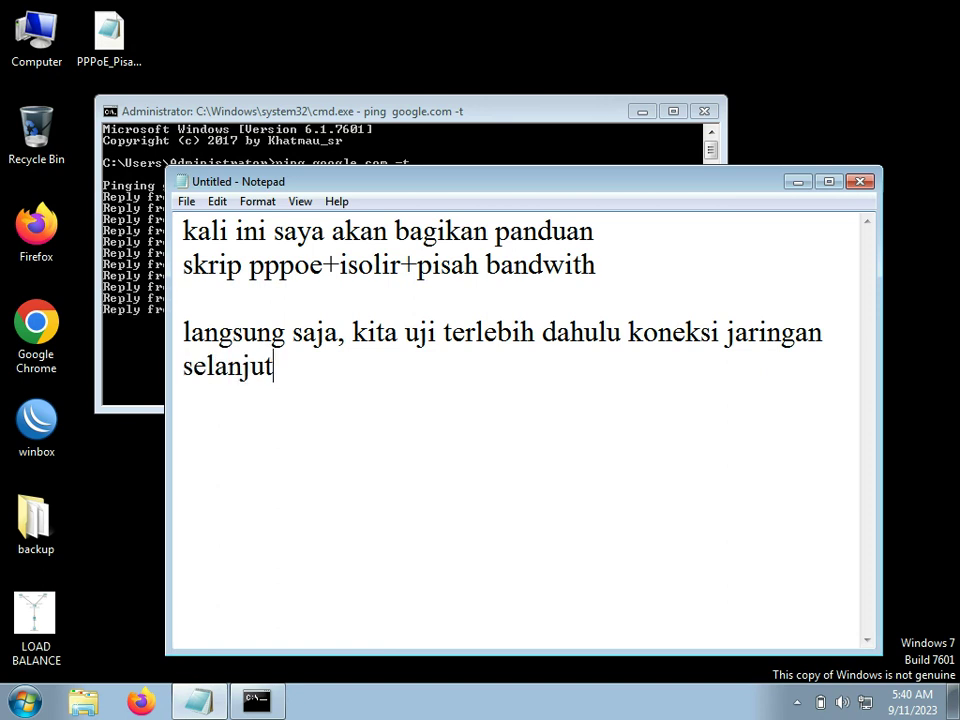
text(nya kita r)
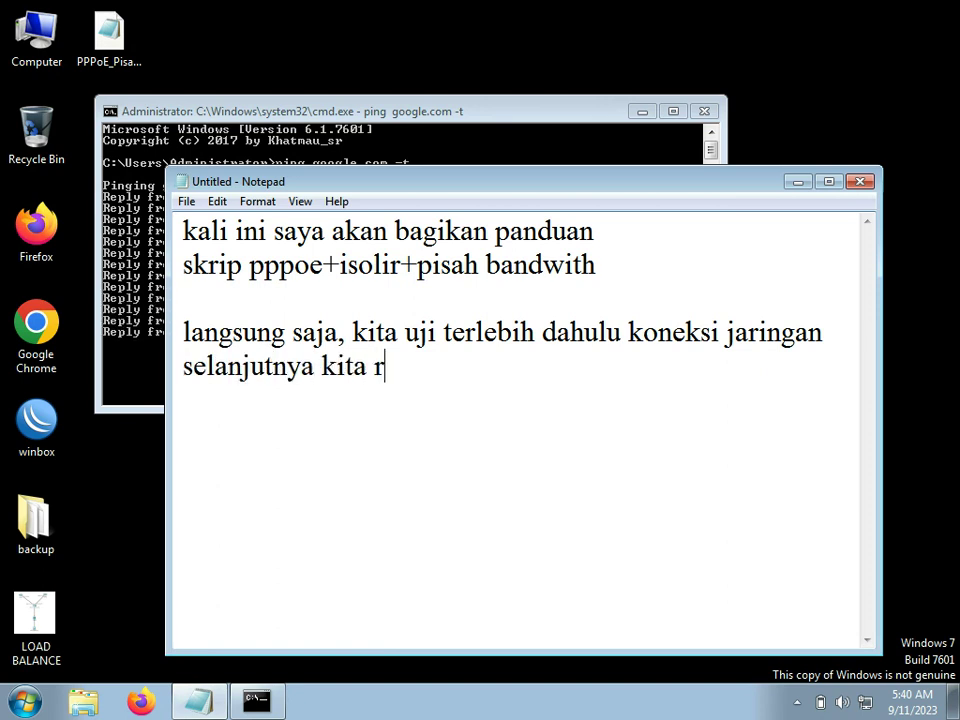
text(eset mikrotik)
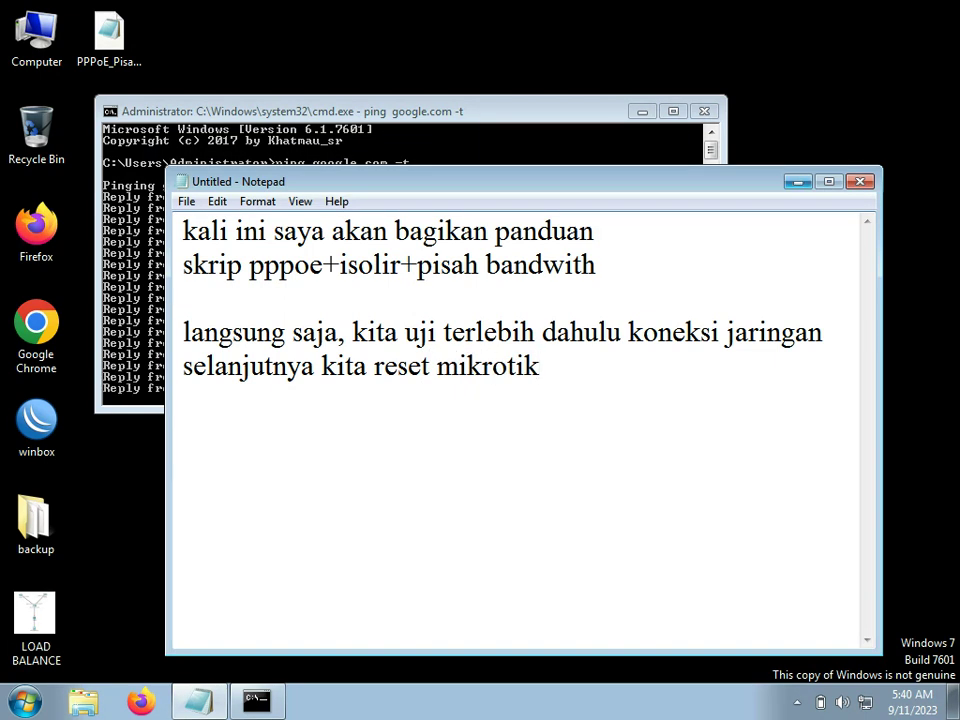
click(798, 182)
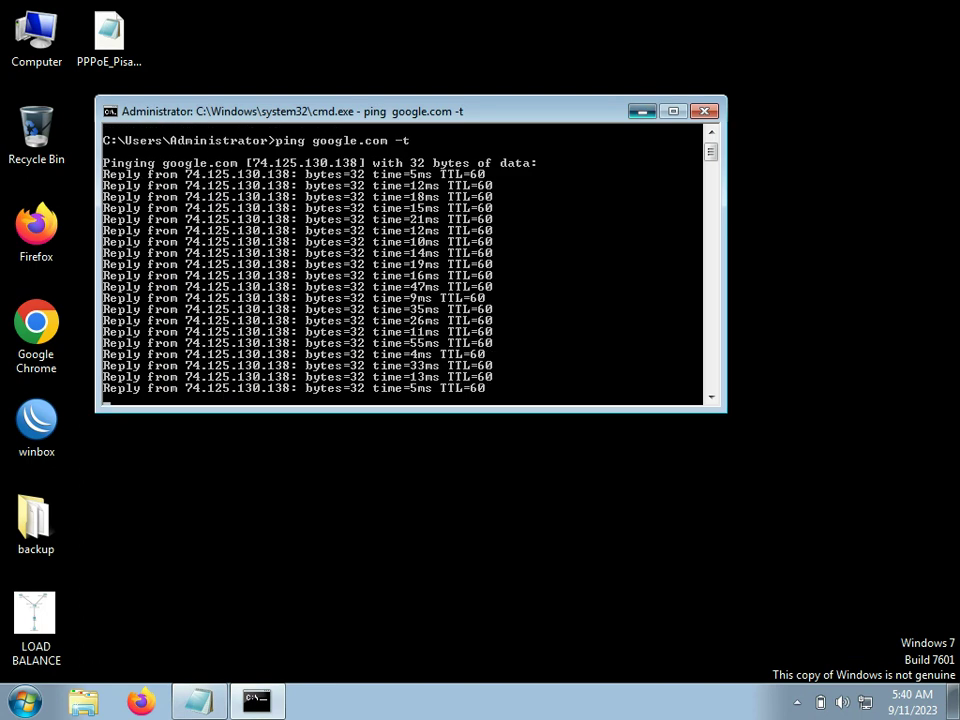
Step: Launch WinBox, log into the discovered MikroTik router and dismiss the license notice
click(642, 111)
double_click(36, 425)
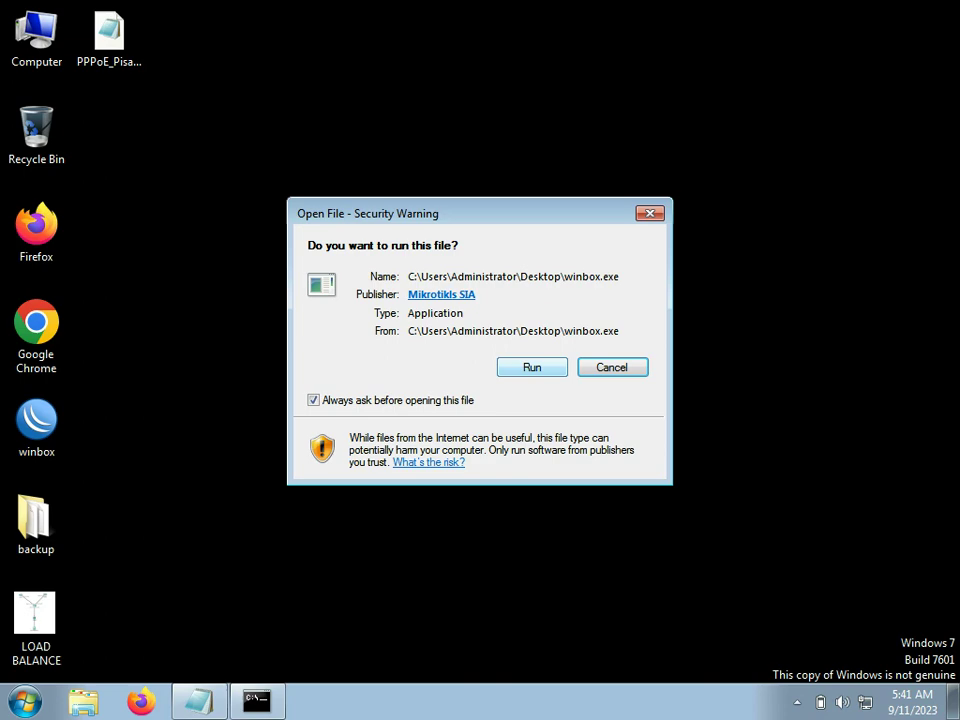
key(Return)
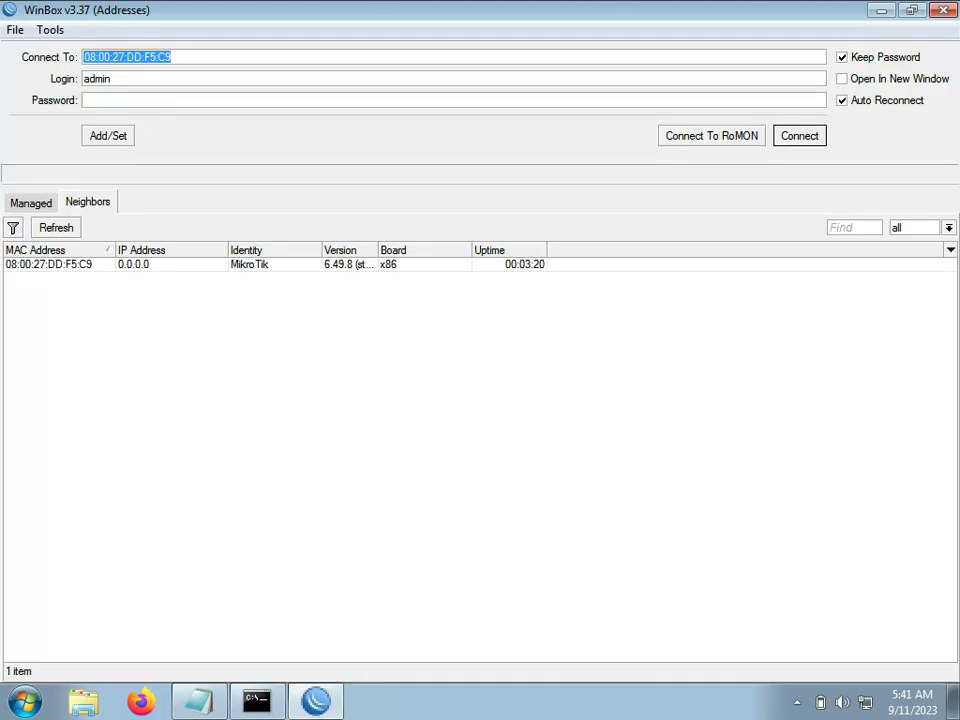
click(49, 265)
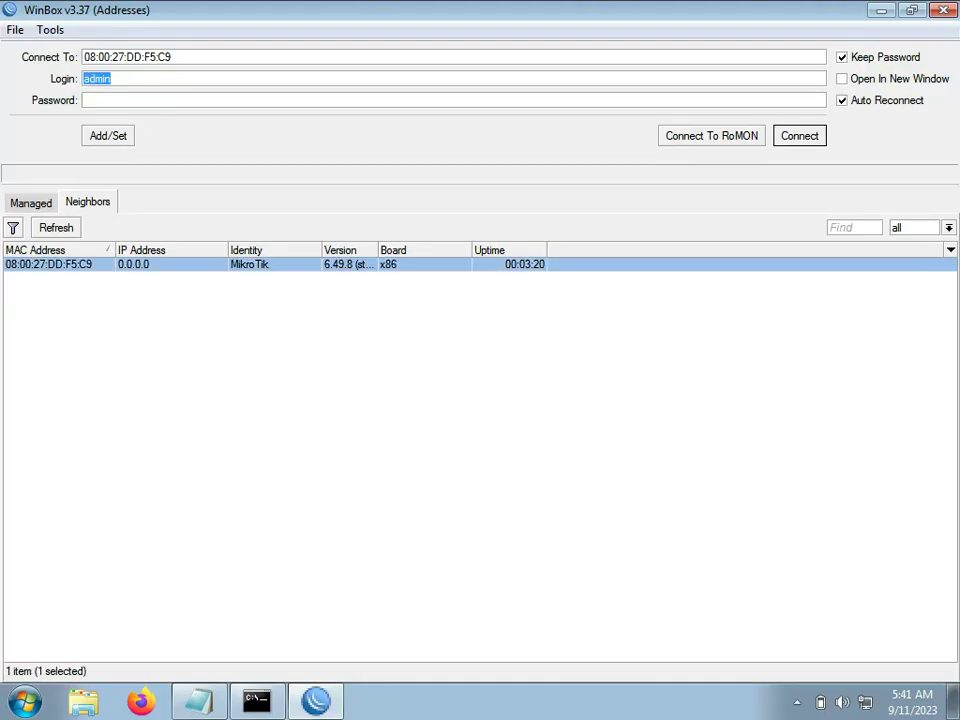
key(Tab)
key(Return)
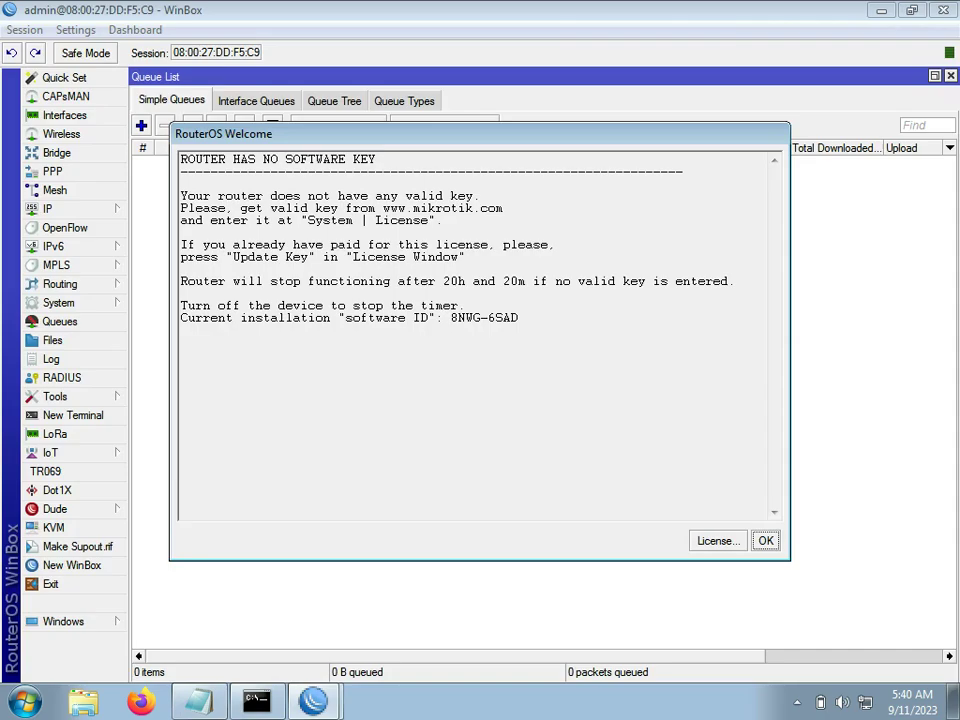
key(Return)
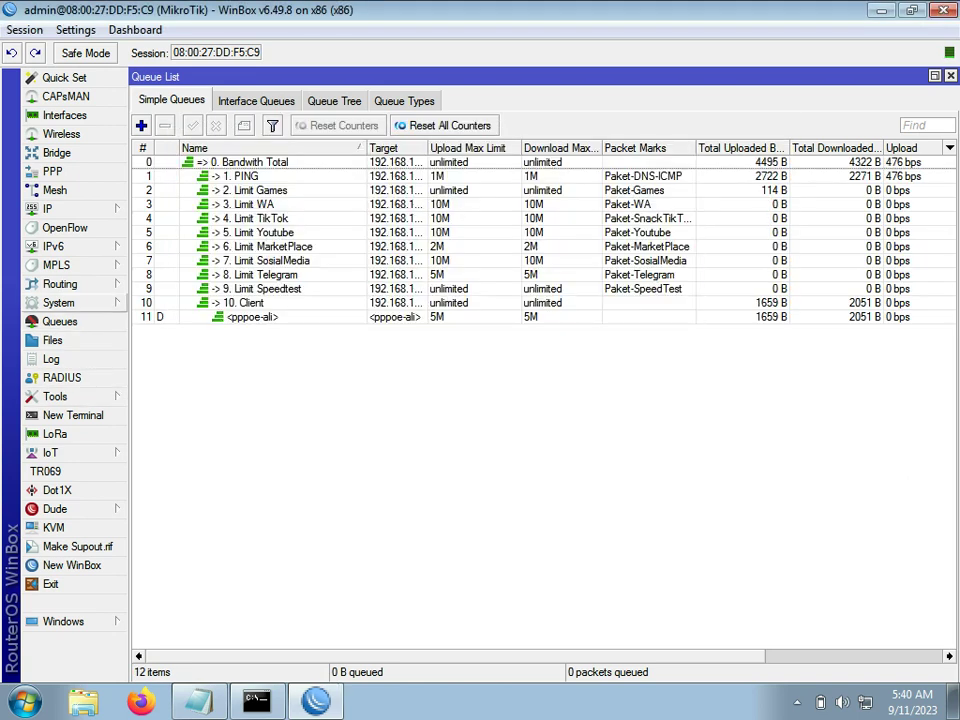
Step: Reset the router configuration with No Default Configuration and Do Not Backup, then minimize WinBox
click(58, 302)
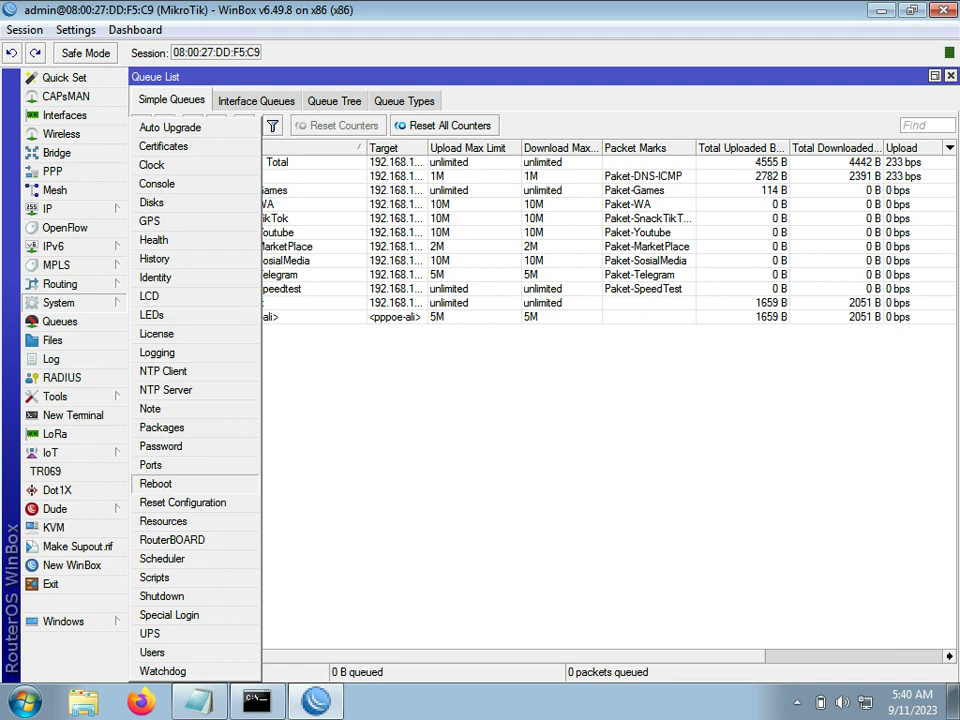
click(183, 502)
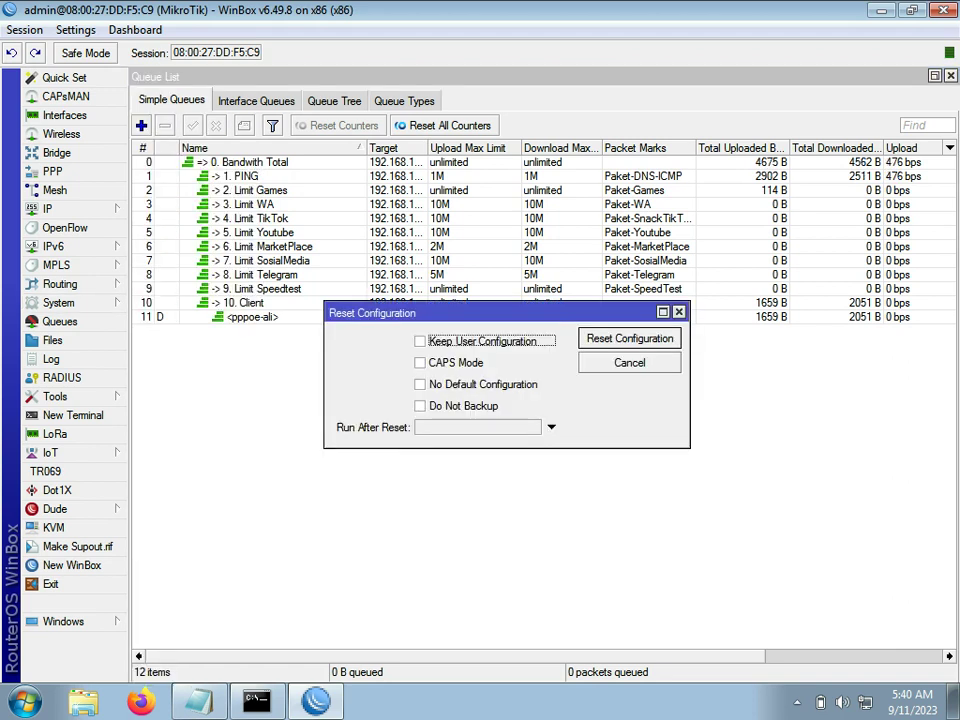
key(Tab)
key(Tab)
key(Tab)
key(space)
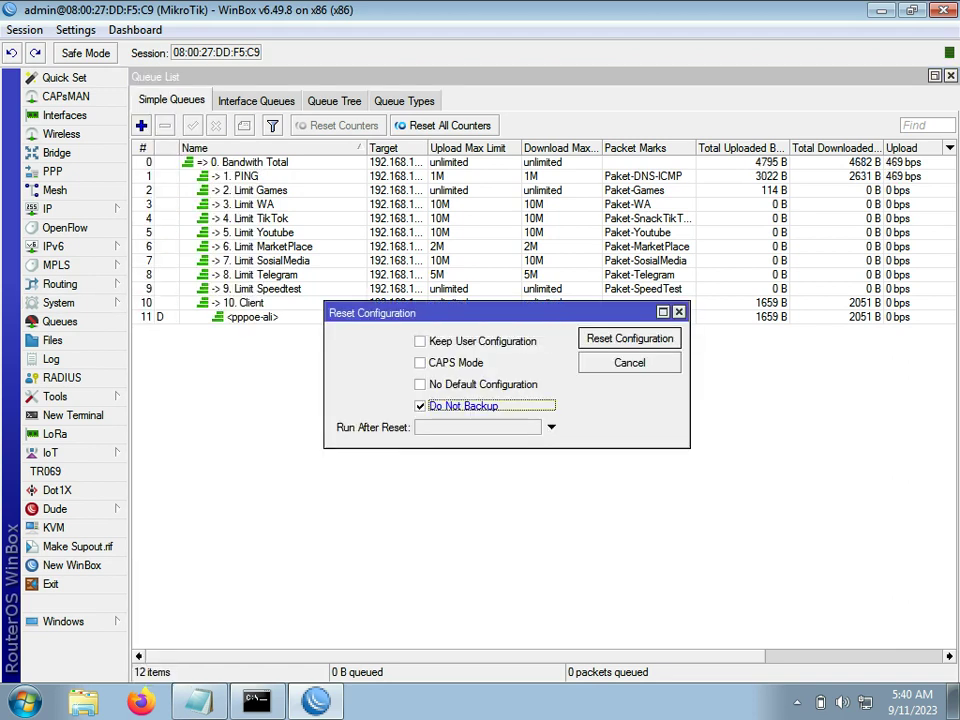
key(shift+Tab)
key(space)
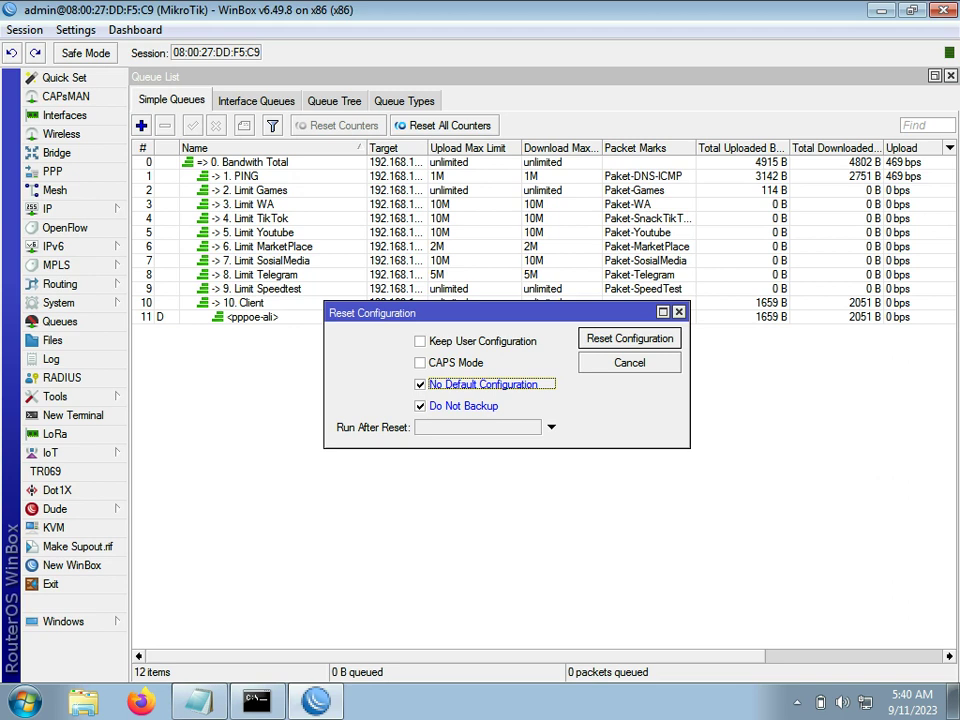
key(Return)
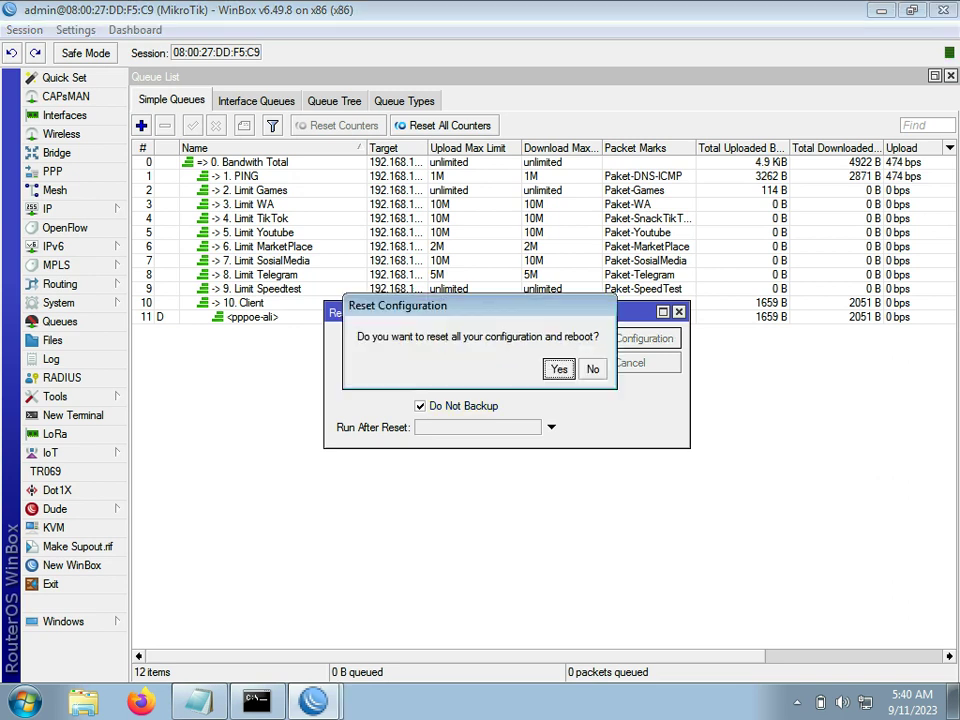
key(Return)
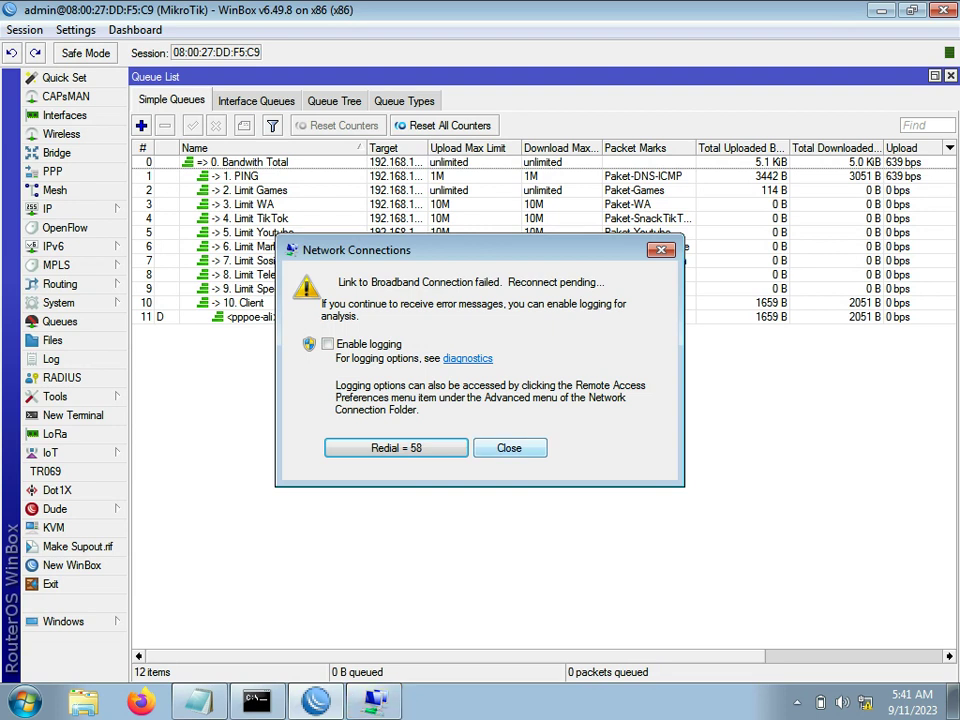
click(510, 448)
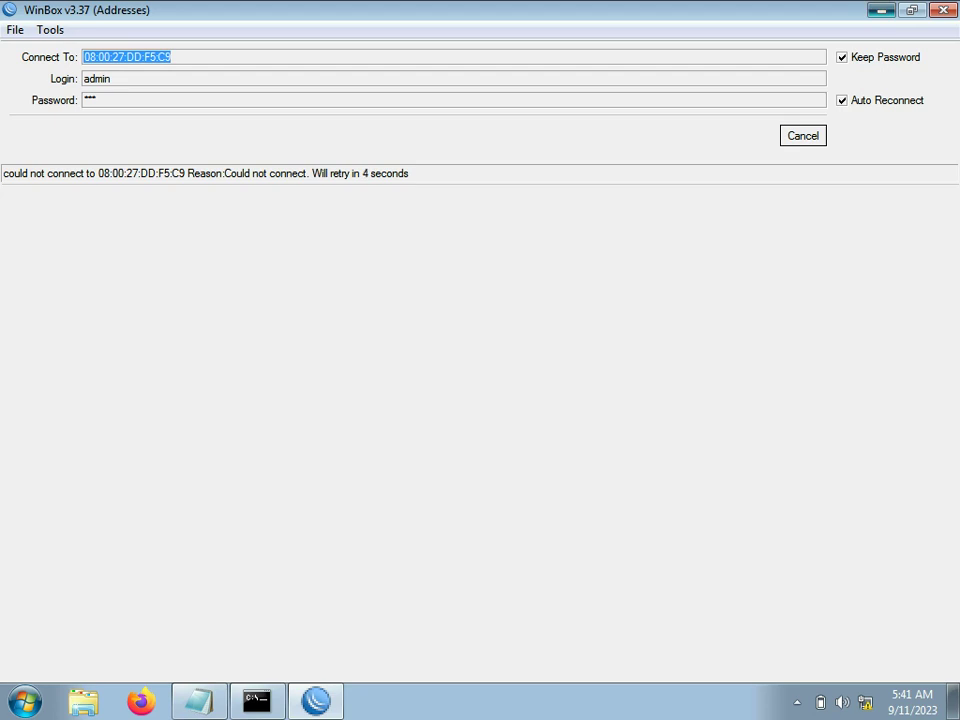
click(881, 10)
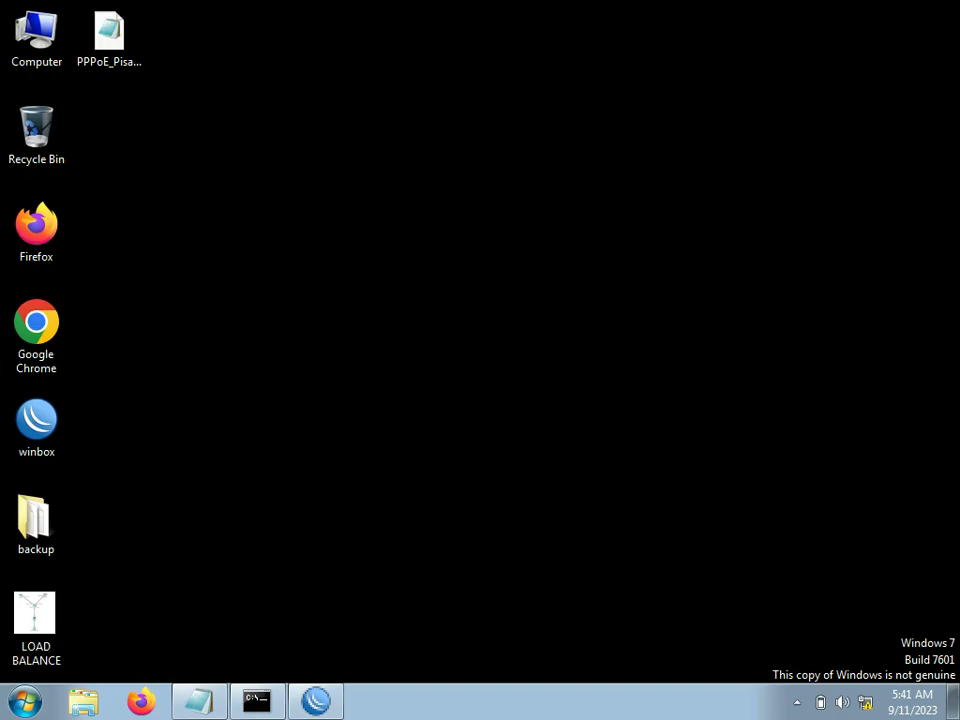
Step: Add the line 'kemudian buka script dan copy' to the notes
click(200, 703)
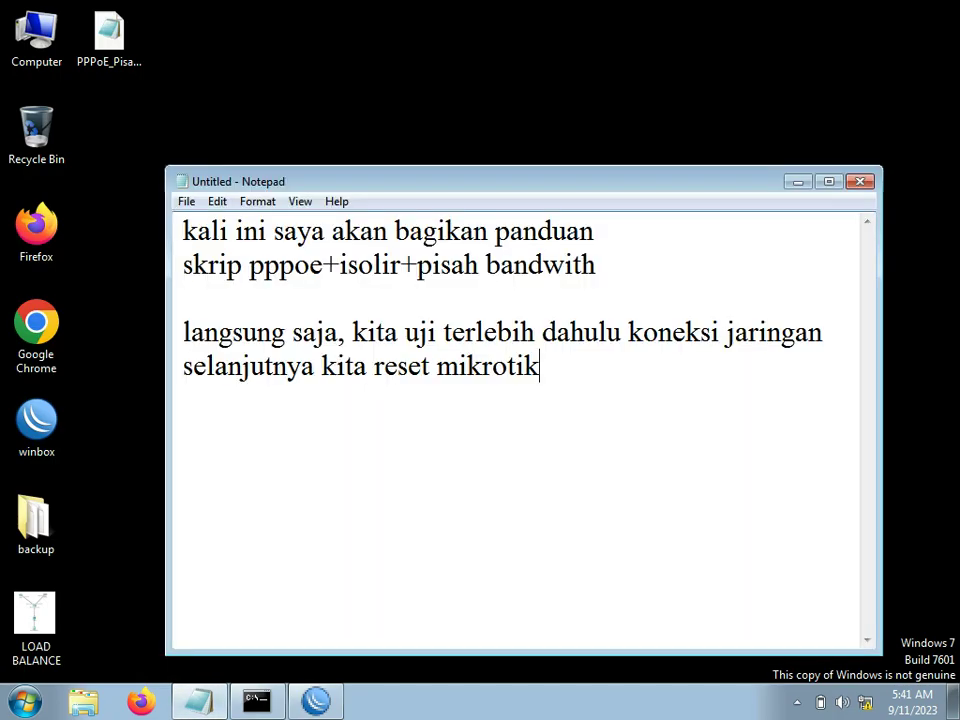
key(Return)
text(kemudian b)
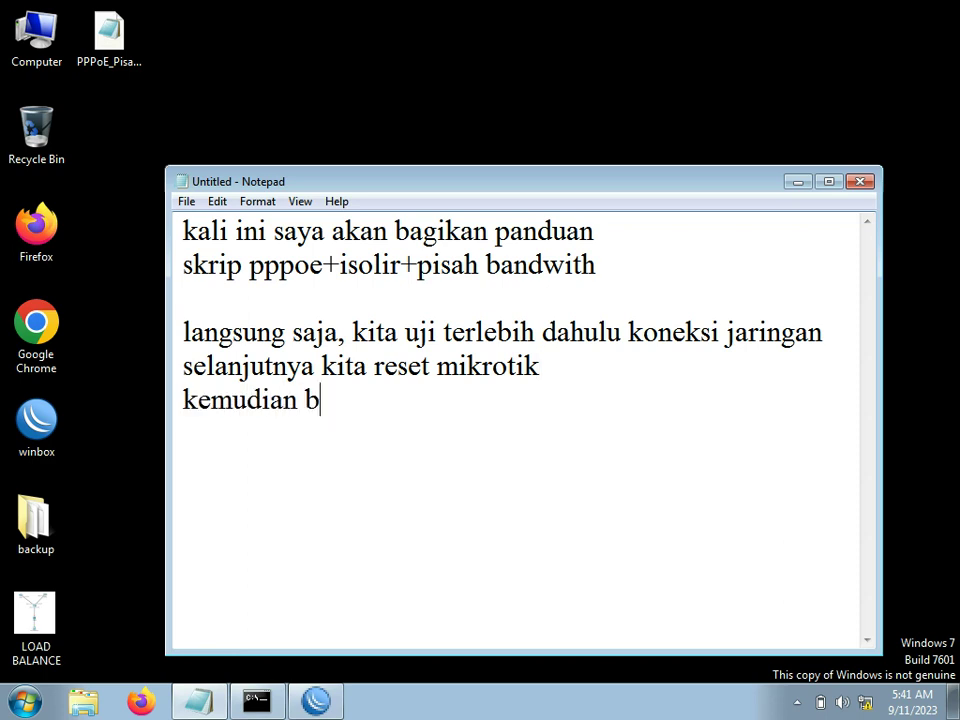
text(uka scrip)
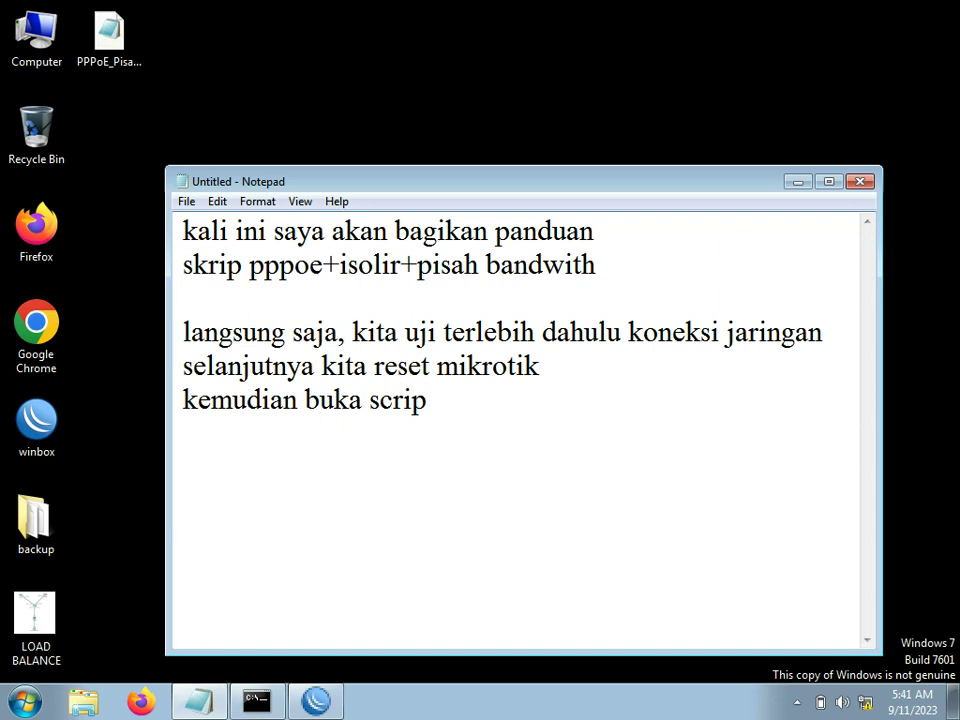
text(t dan ko)
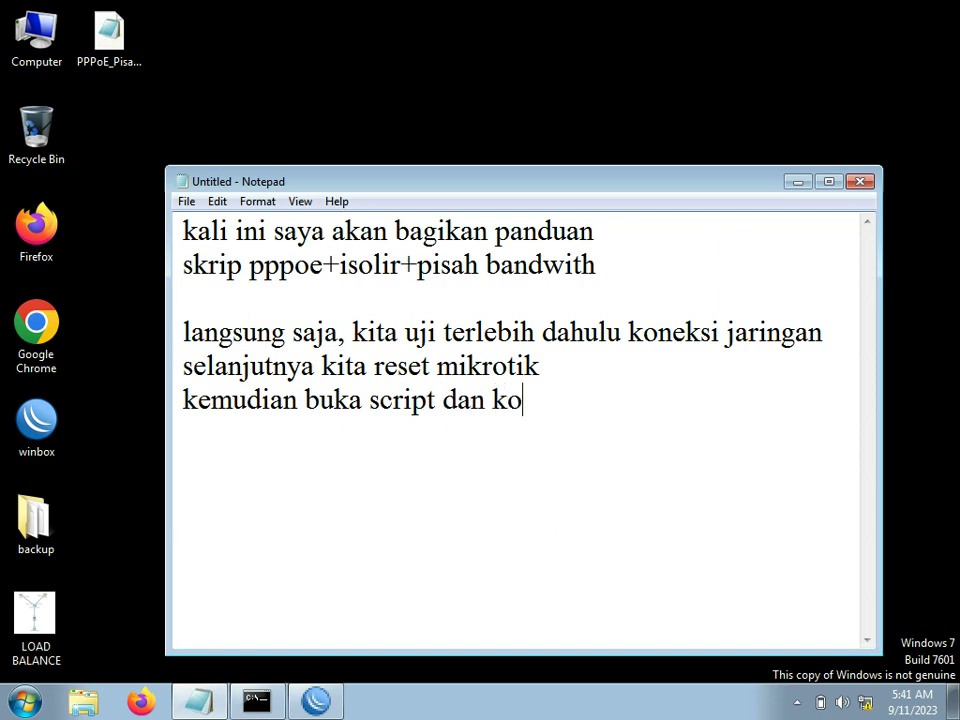
text(py)
key(BackSpace)
key(BackSpace)
key(BackSpace)
key(BackSpace)
text(copy)
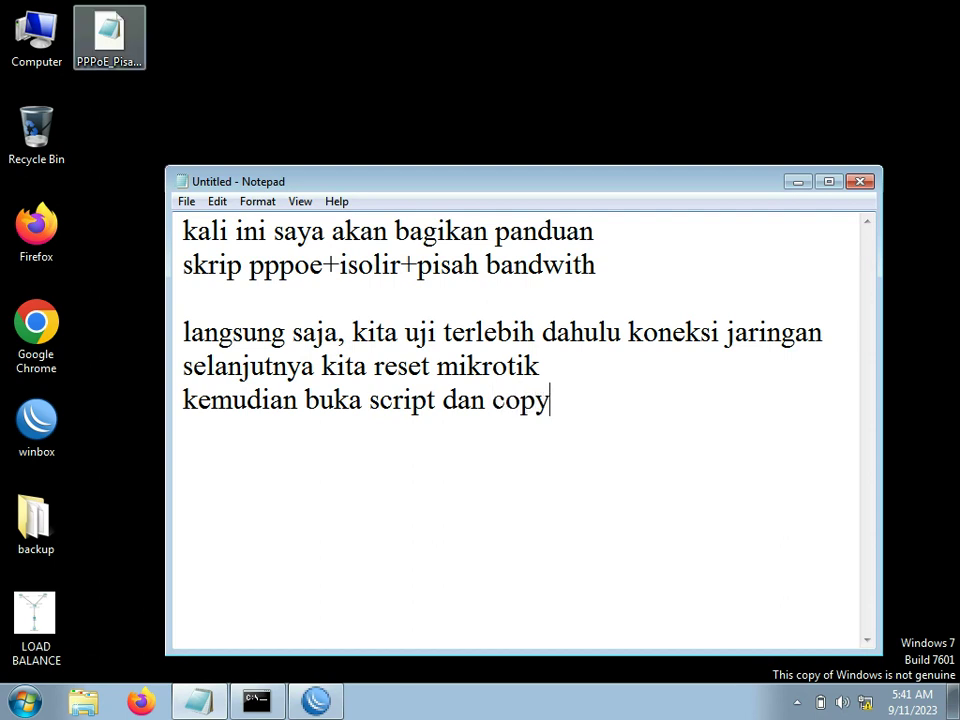
click(109, 38)
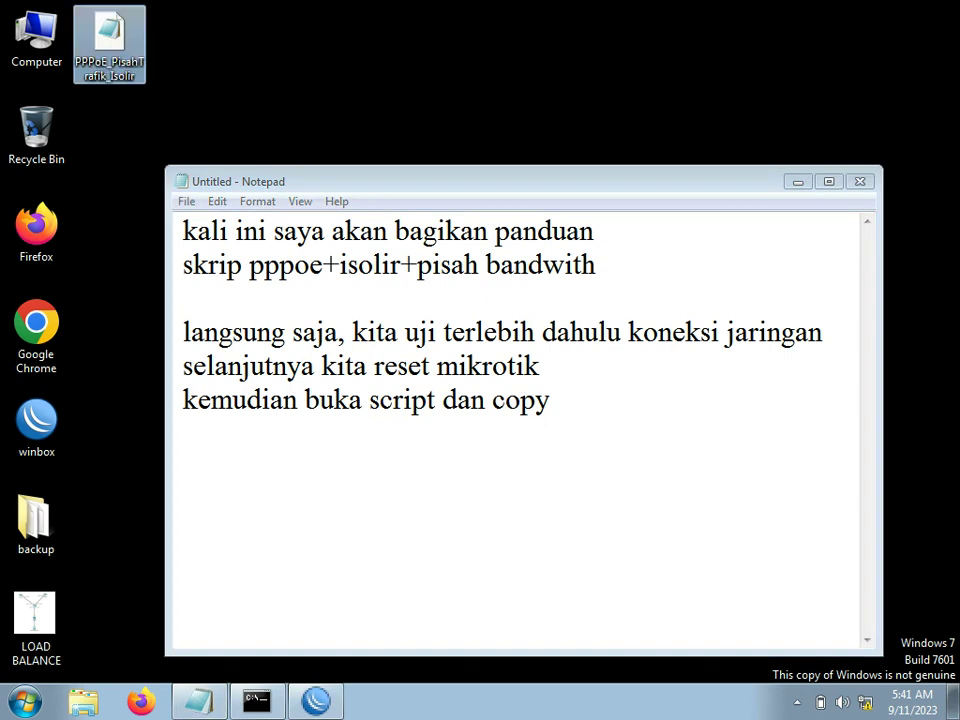
Step: Open PPPoE_PisahTrafik_Isolir, copy its entire contents, and return to the untitled notes
double_click(109, 38)
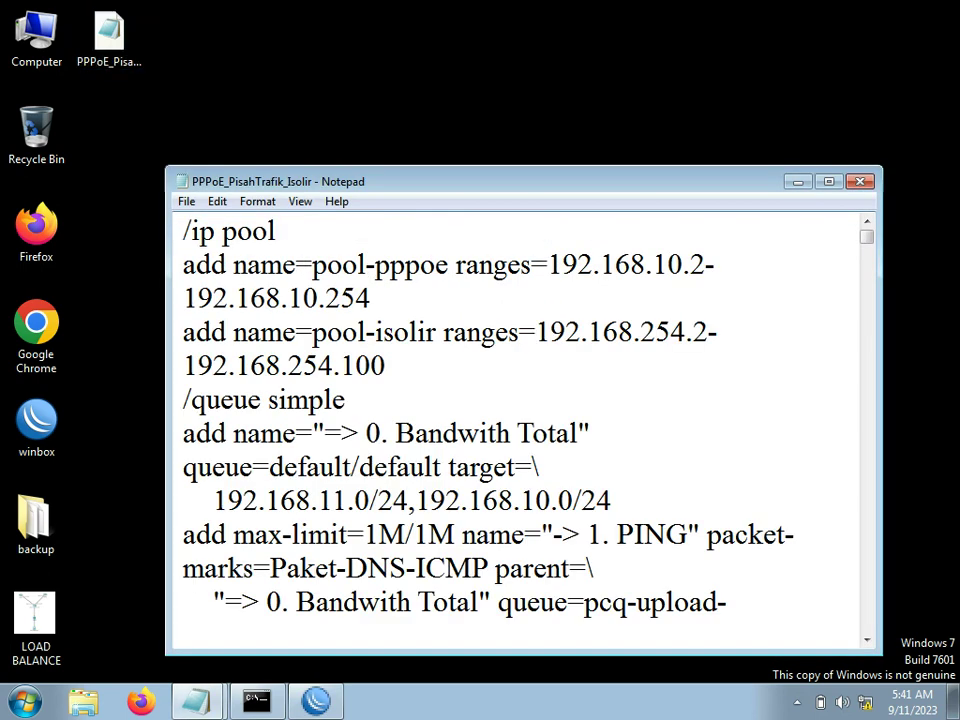
click(217, 201)
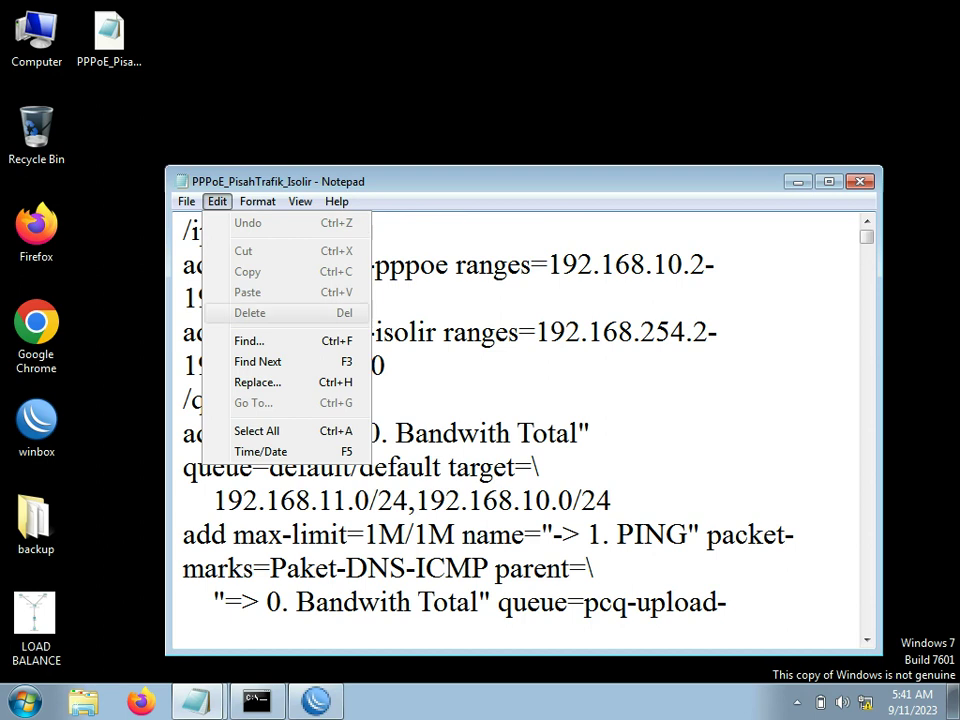
click(256, 431)
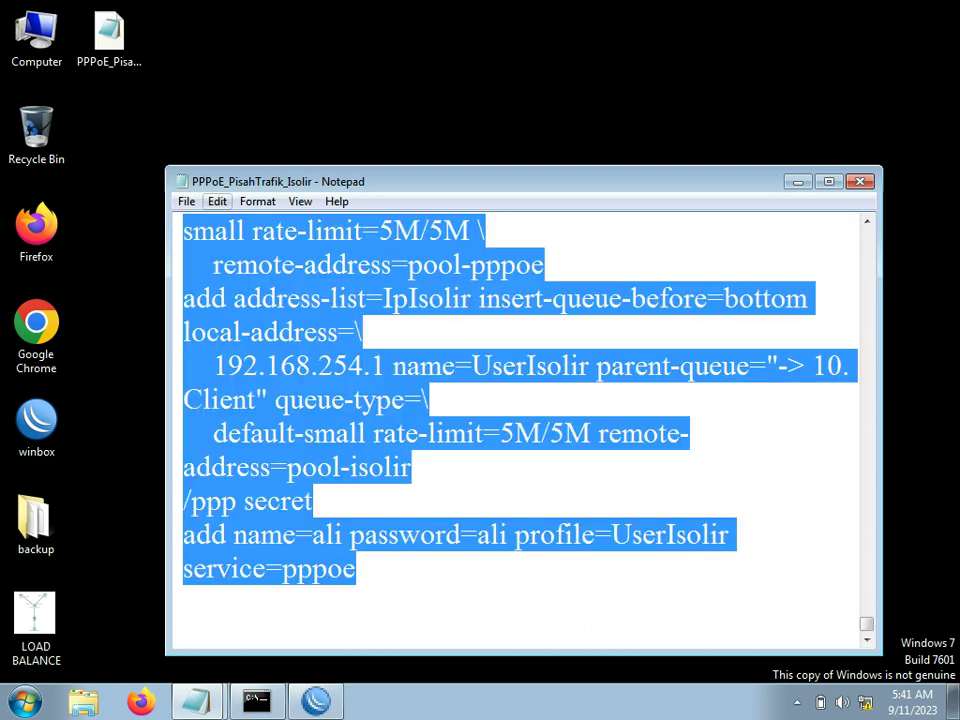
click(217, 201)
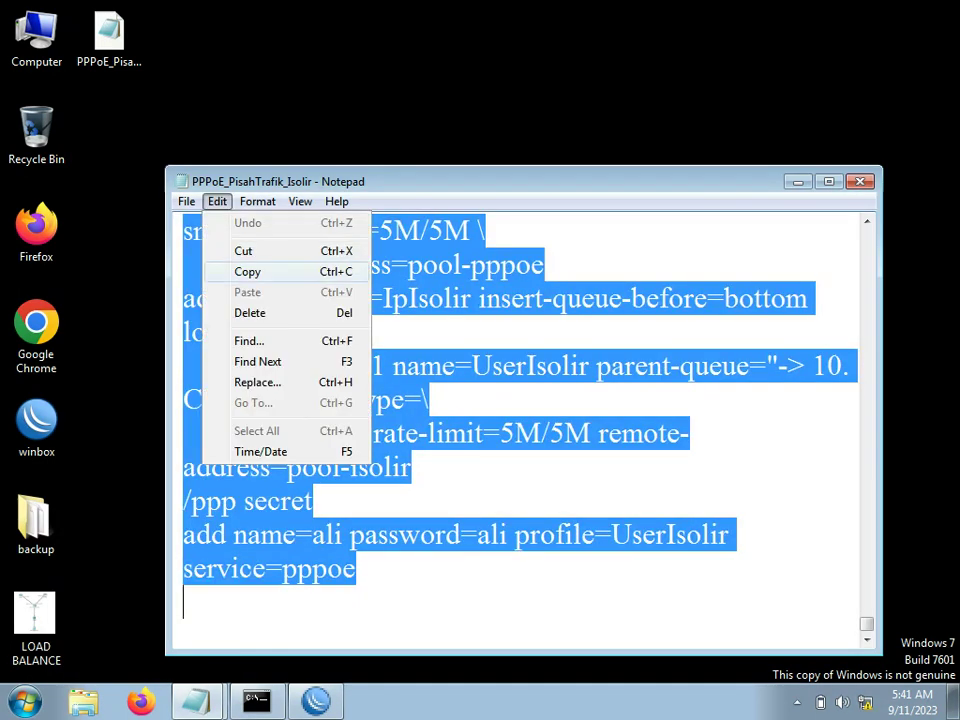
click(247, 271)
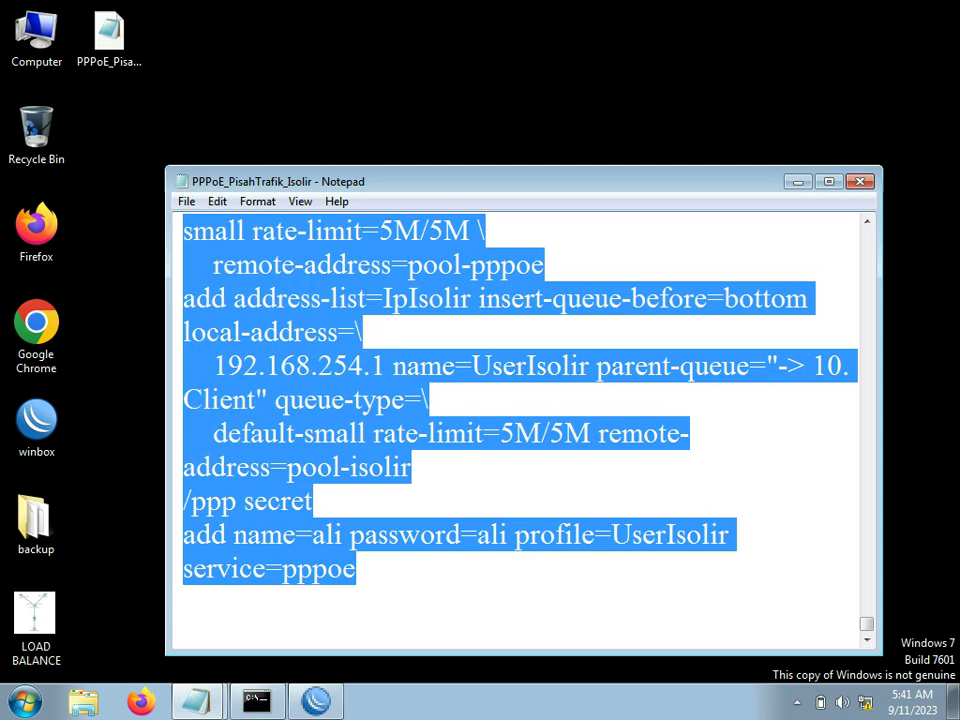
key(alt+Tab)
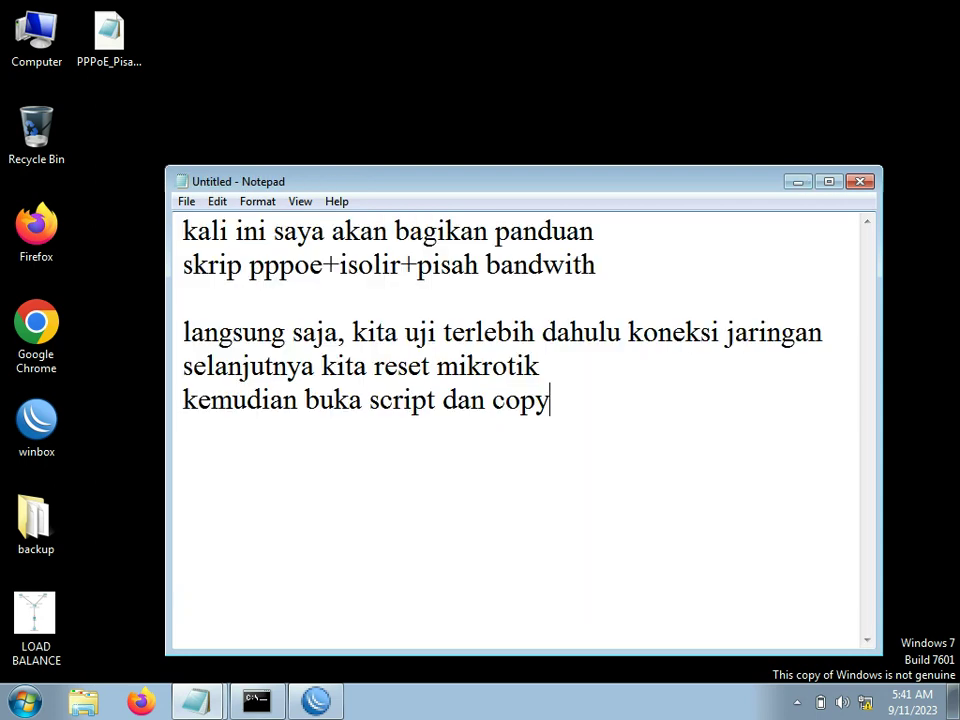
Step: Reconnect to the reset router, set a new admin password, and close the empty Queue List
click(316, 700)
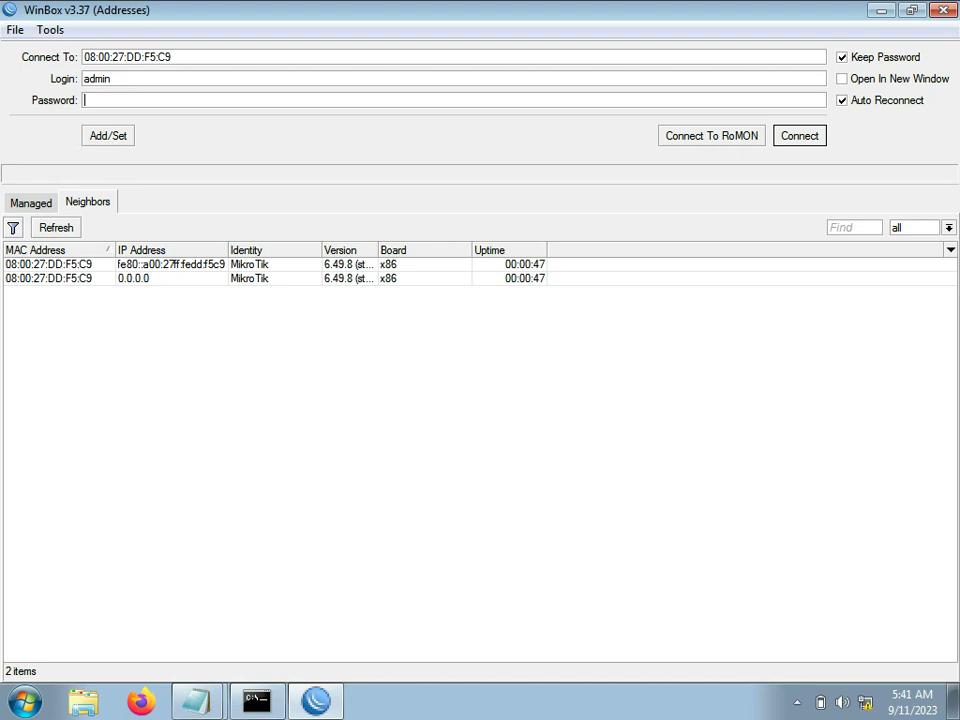
key(Return)
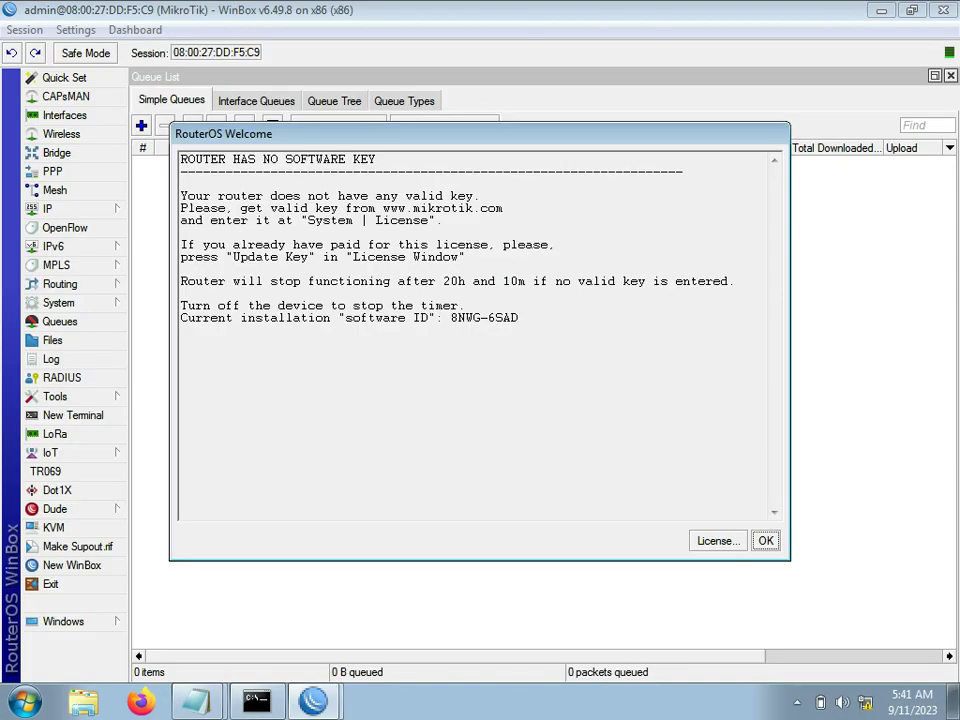
key(Return)
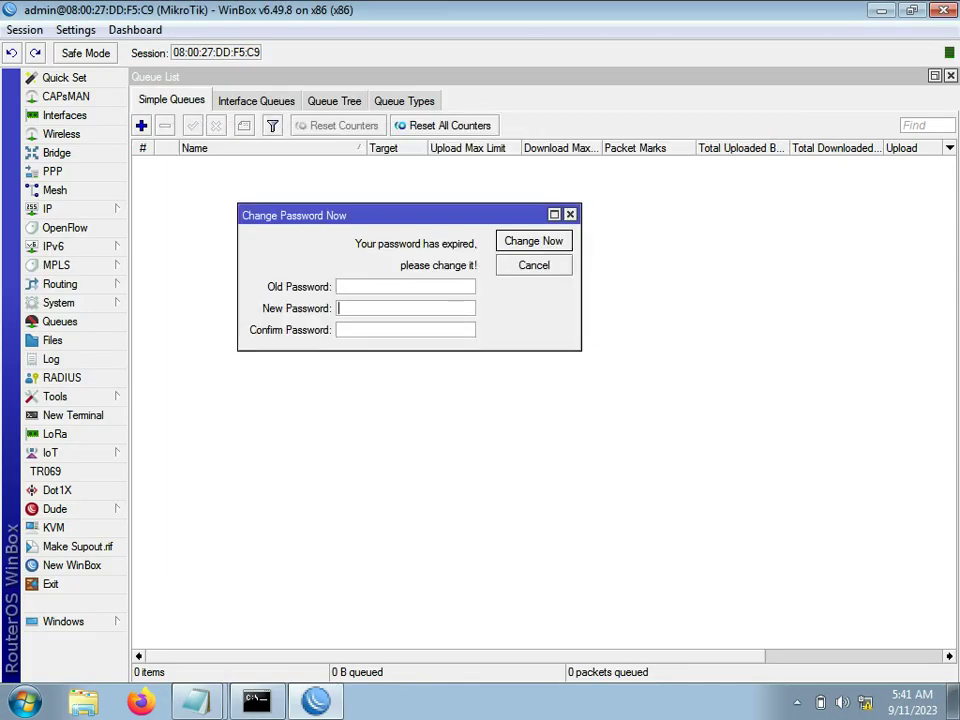
text(*)
key(Tab)
text(**)
key(Return)
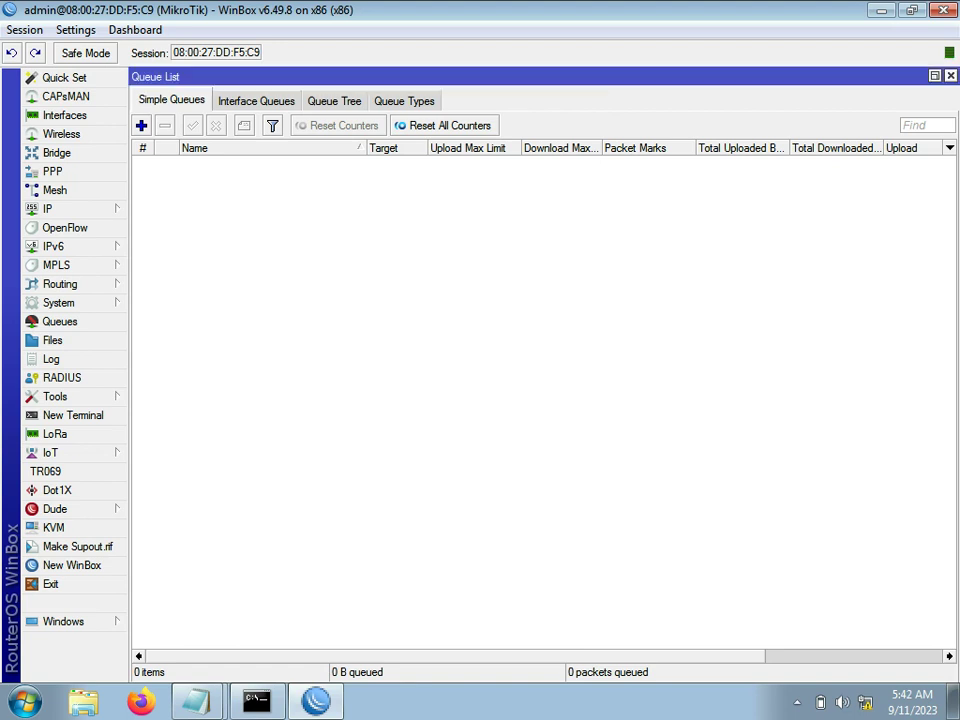
key(Escape)
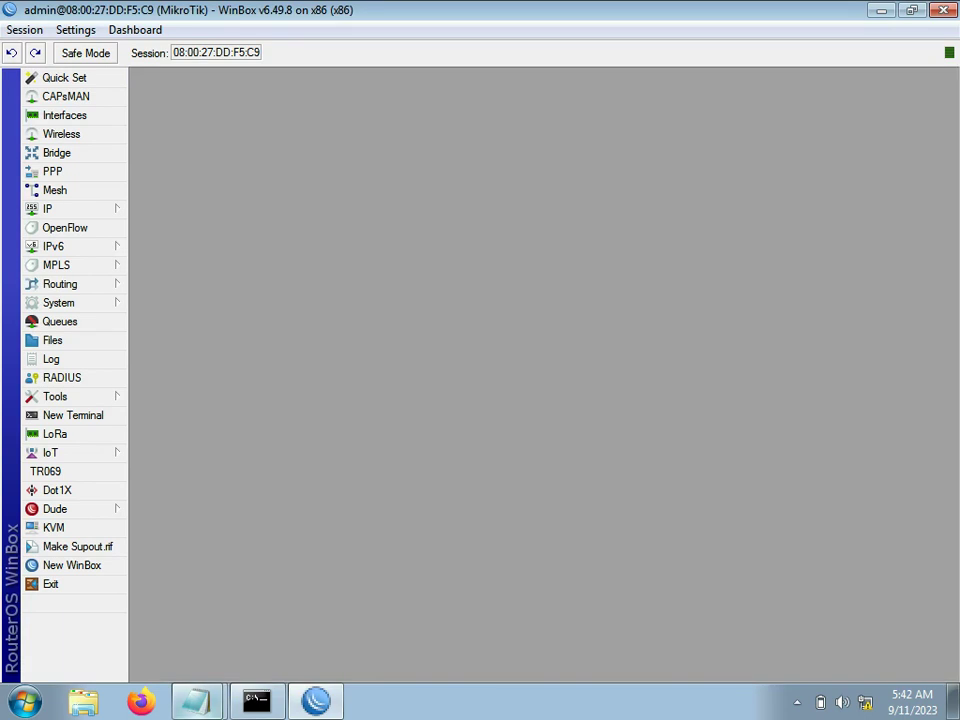
Step: Add the line 'buka terminal dan paste' to the notes and switch back to WinBox
click(197, 701)
click(155, 628)
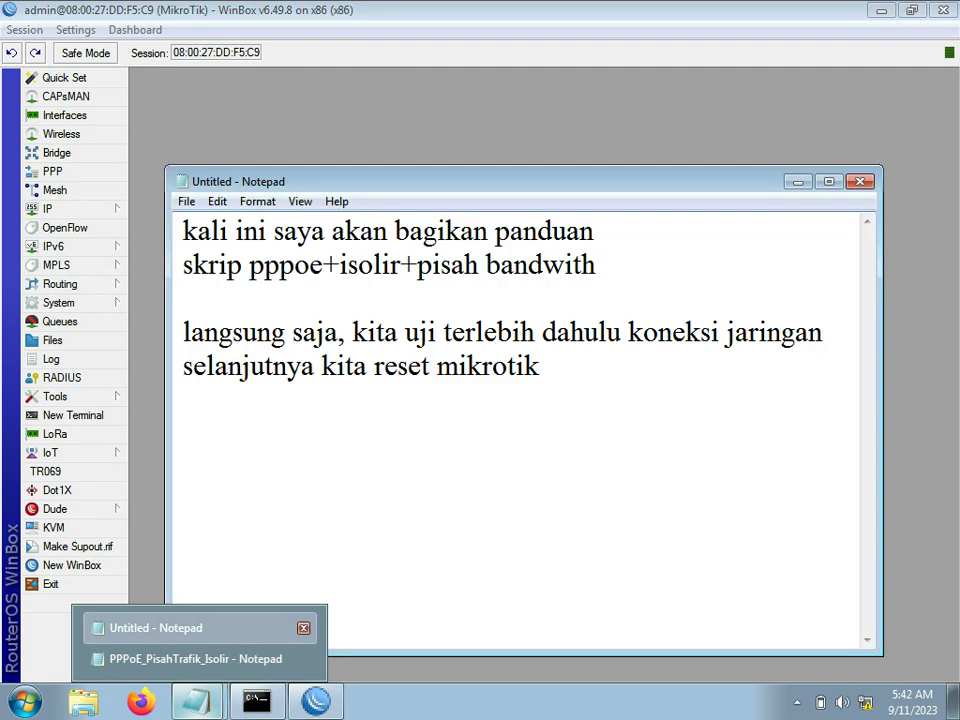
key(Return)
text(buk)
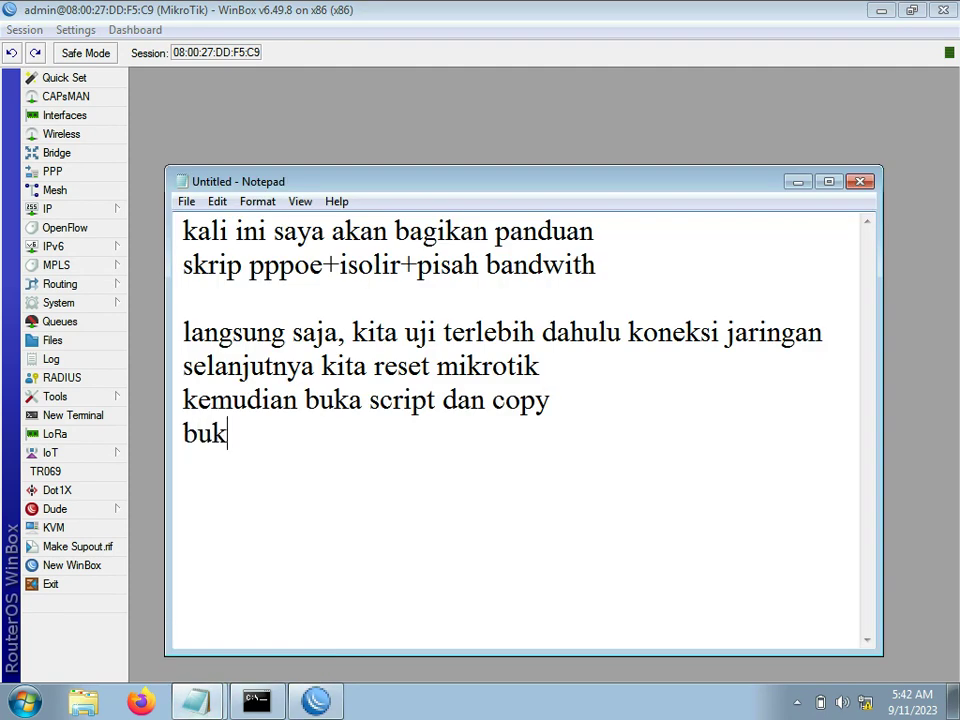
text(a terminal)
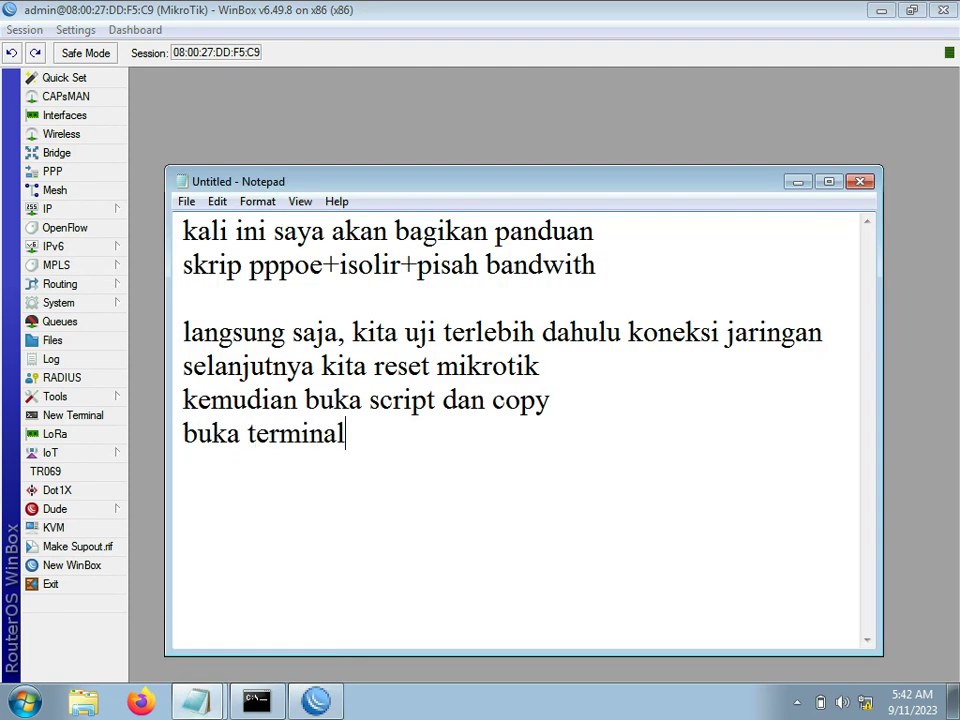
text( dan paster)
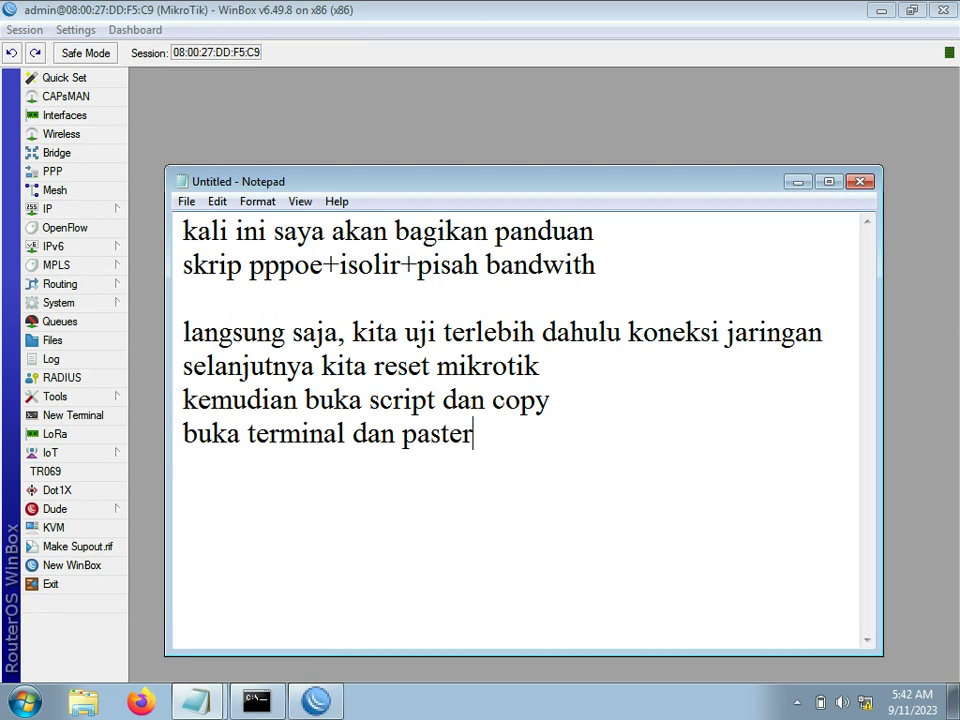
key(BackSpace)
key(alt+Tab)
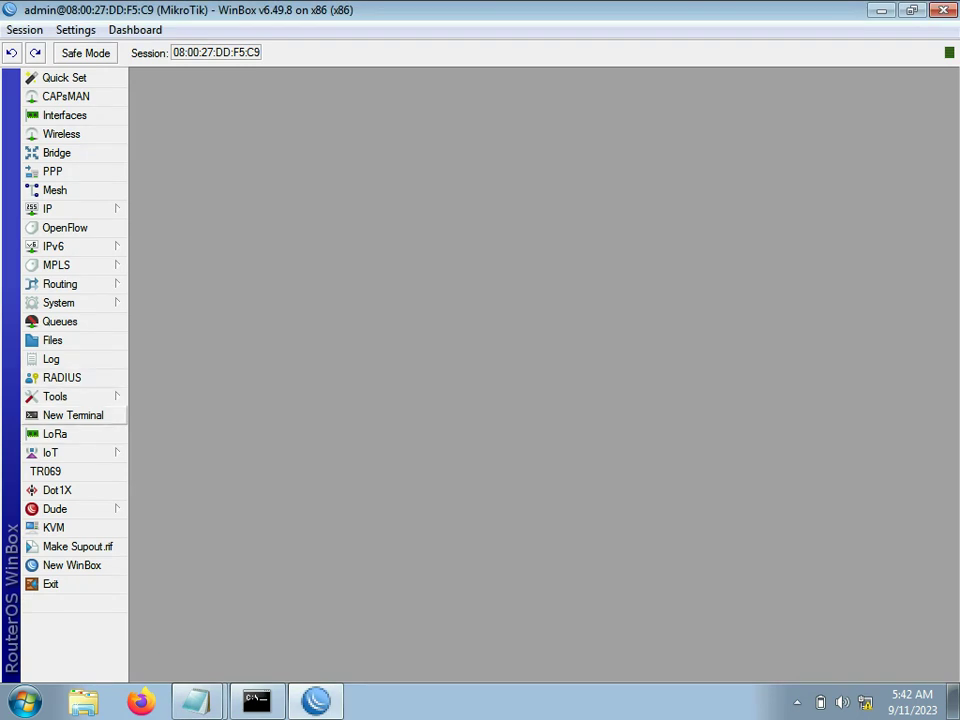
Step: Log into a new terminal as admin, maximize it, and paste the copied configuration script
click(72, 415)
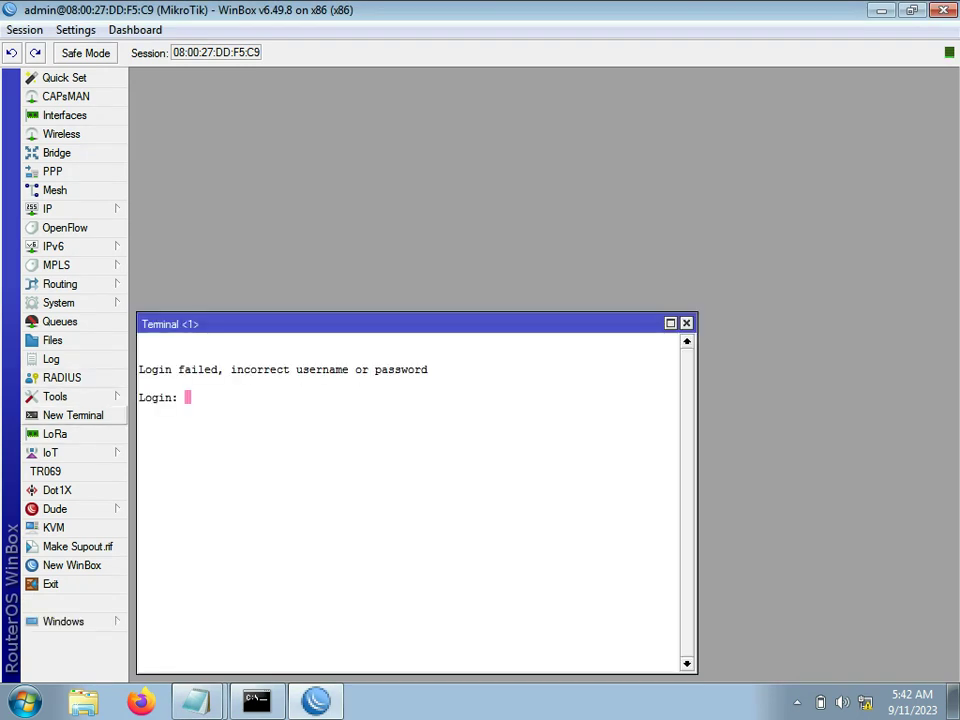
text(admin)
key(Return)
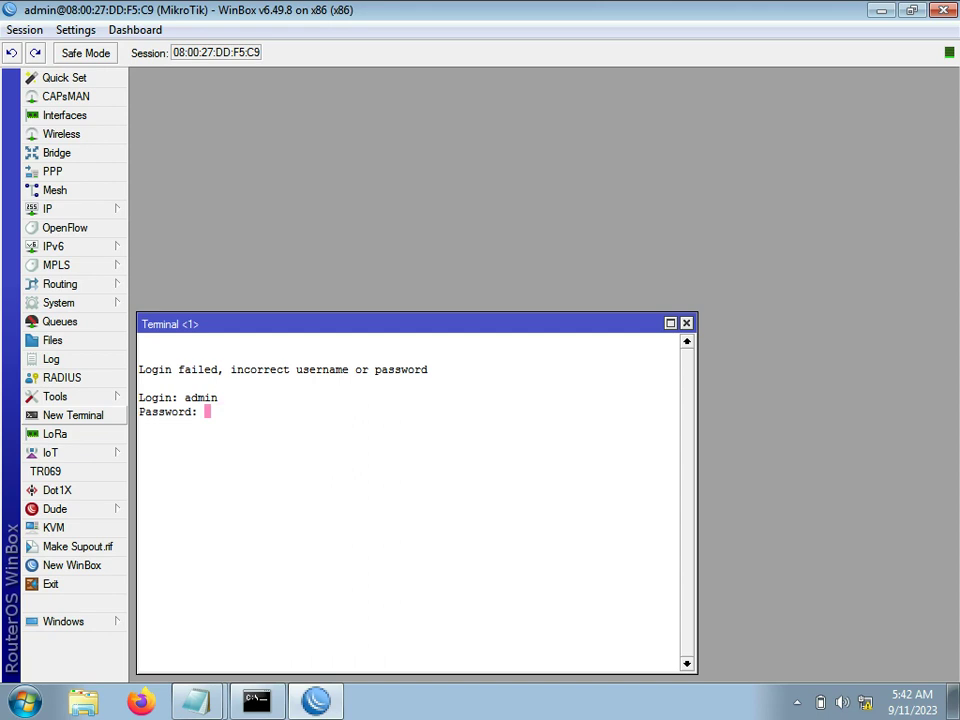
key(Return)
key(Return)
key(Return)
key(Return)
key(Return)
key(Return)
key(Return)
key(Return)
key(Return)
key(Return)
key(Return)
key(Return)
key(Return)
key(Return)
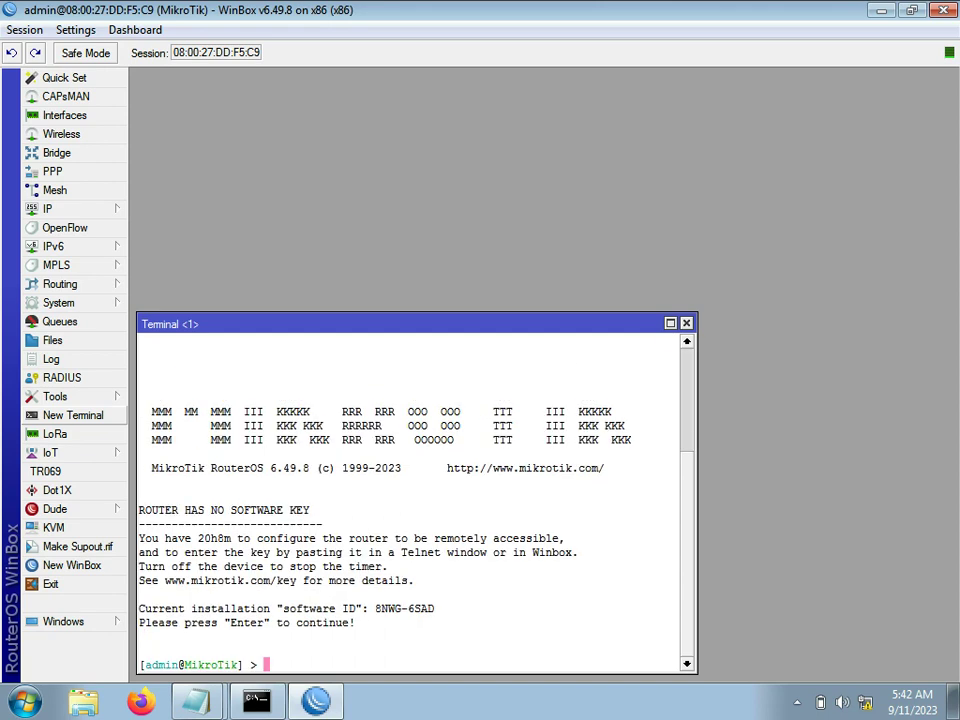
key(Return)
key(Return)
key(Return)
key(Return)
key(Return)
key(Return)
key(Return)
key(Return)
key(Return)
key(Return)
key(Return)
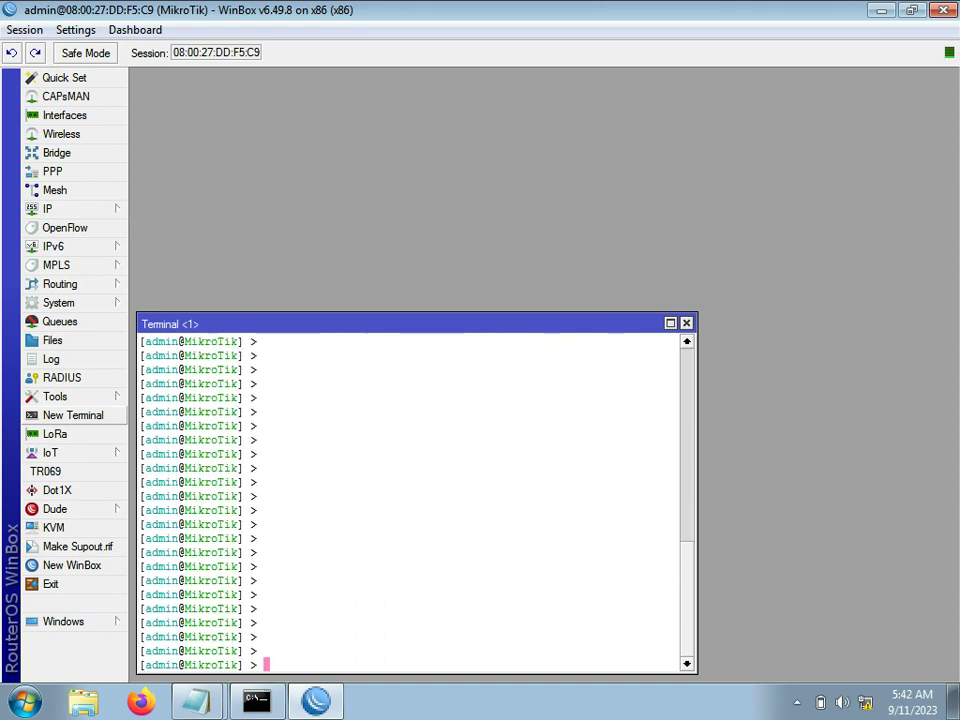
click(671, 323)
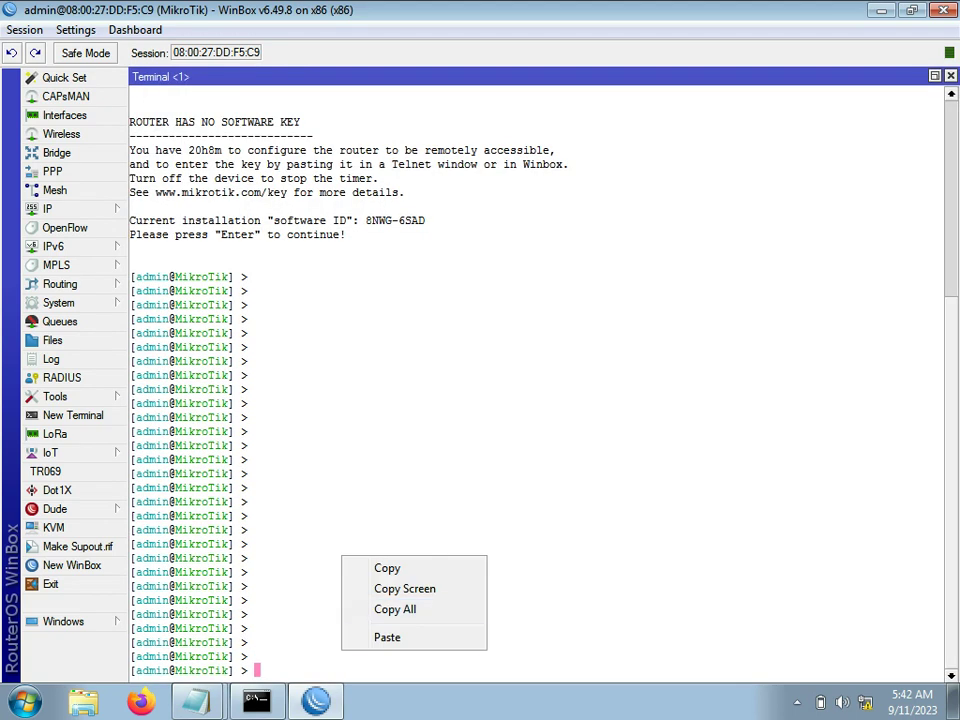
click(387, 637)
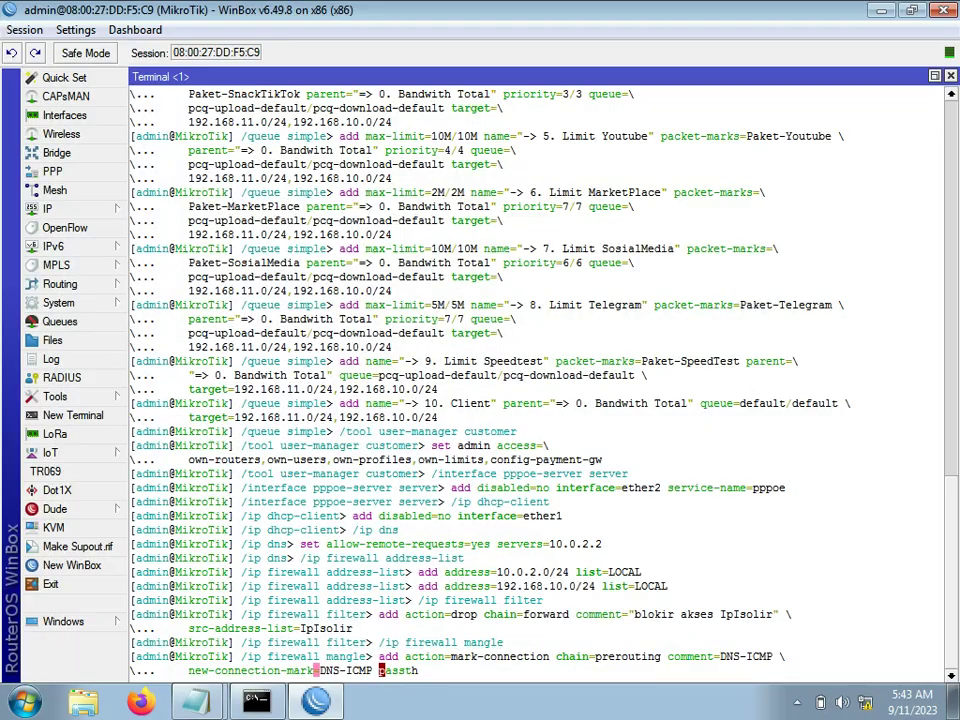
Step: Bring the untitled notes forward and add the line 'tunggu proses pada terminal selesai'
mouse_move(196, 703)
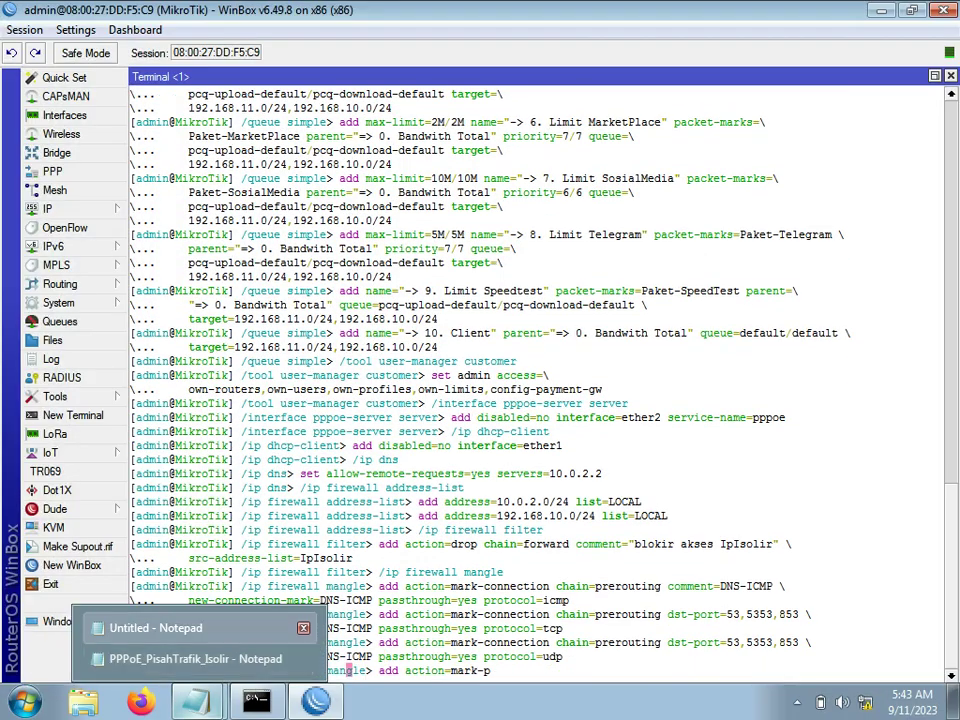
click(185, 628)
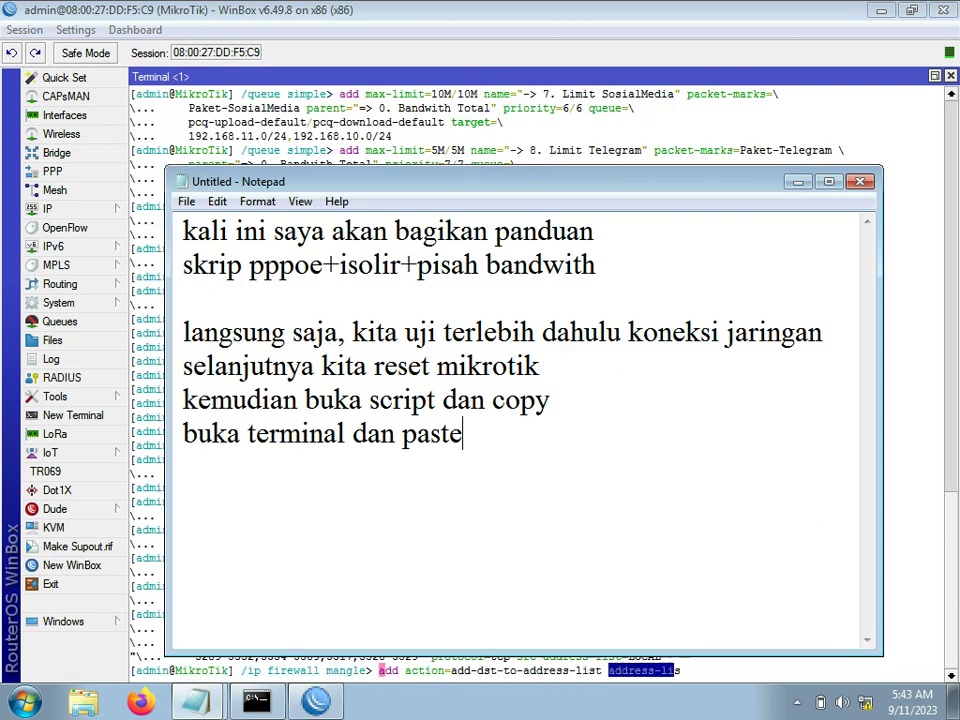
text(dan)
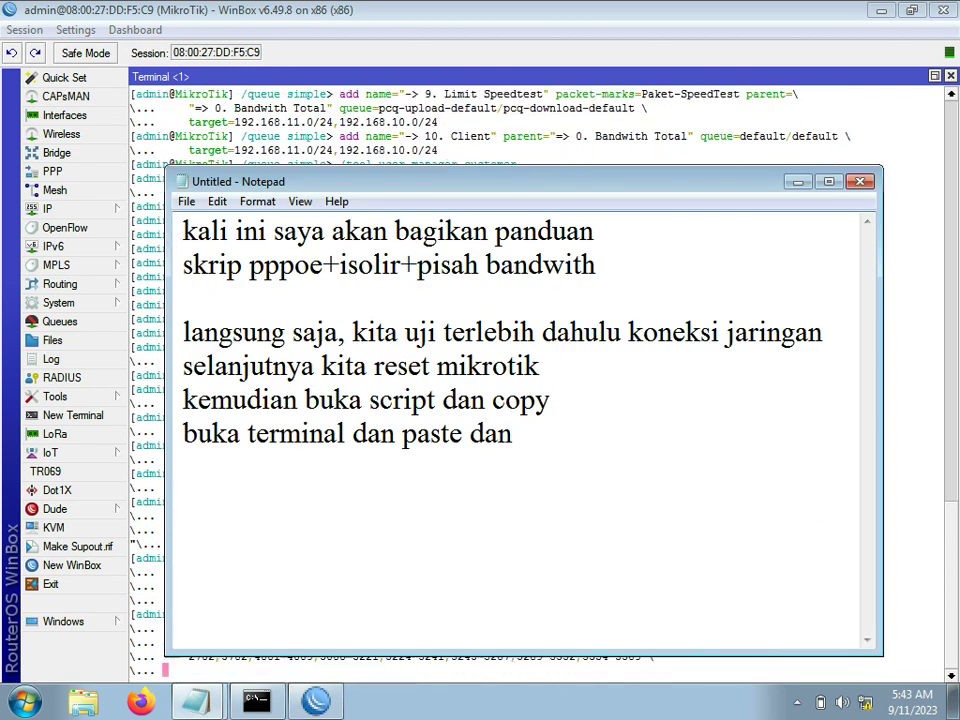
key(BackSpace)
key(BackSpace)
key(BackSpace)
key(Return)
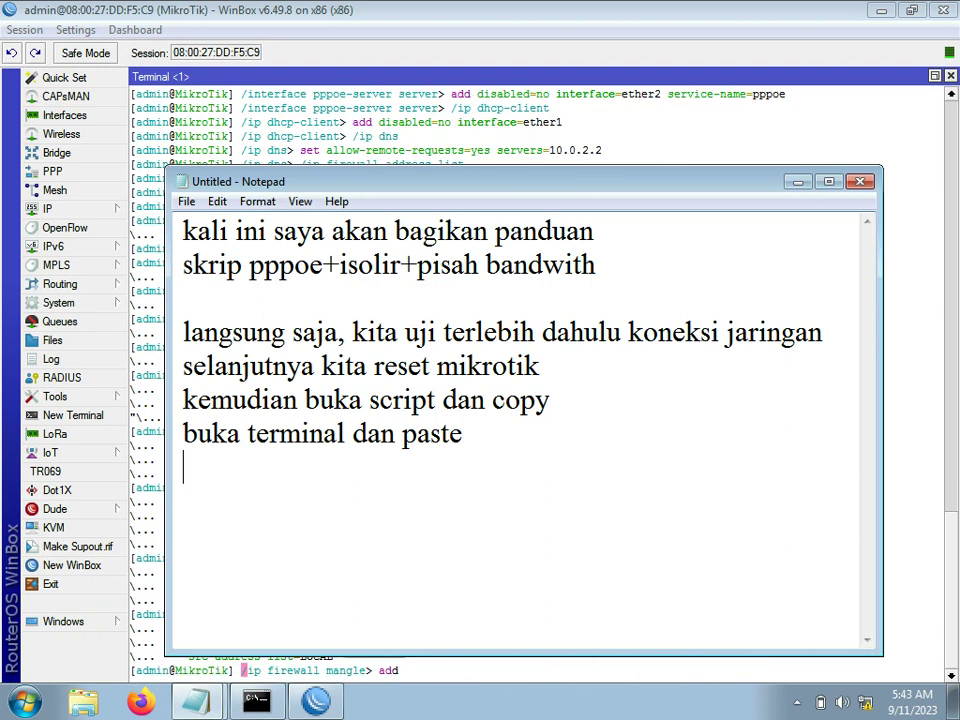
text(tunggu p)
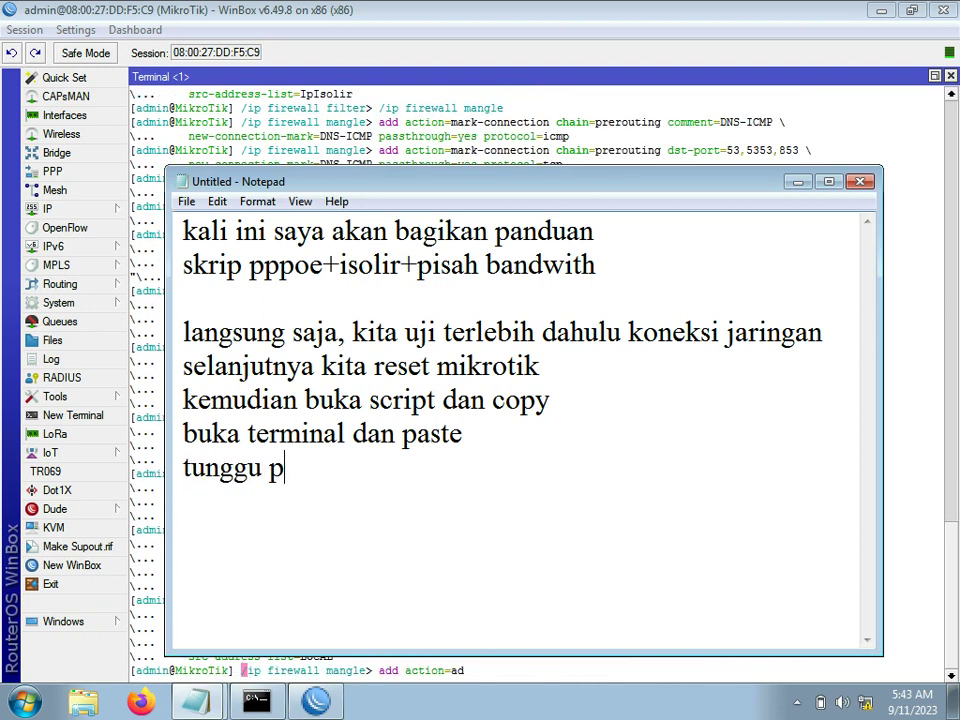
text(roses)
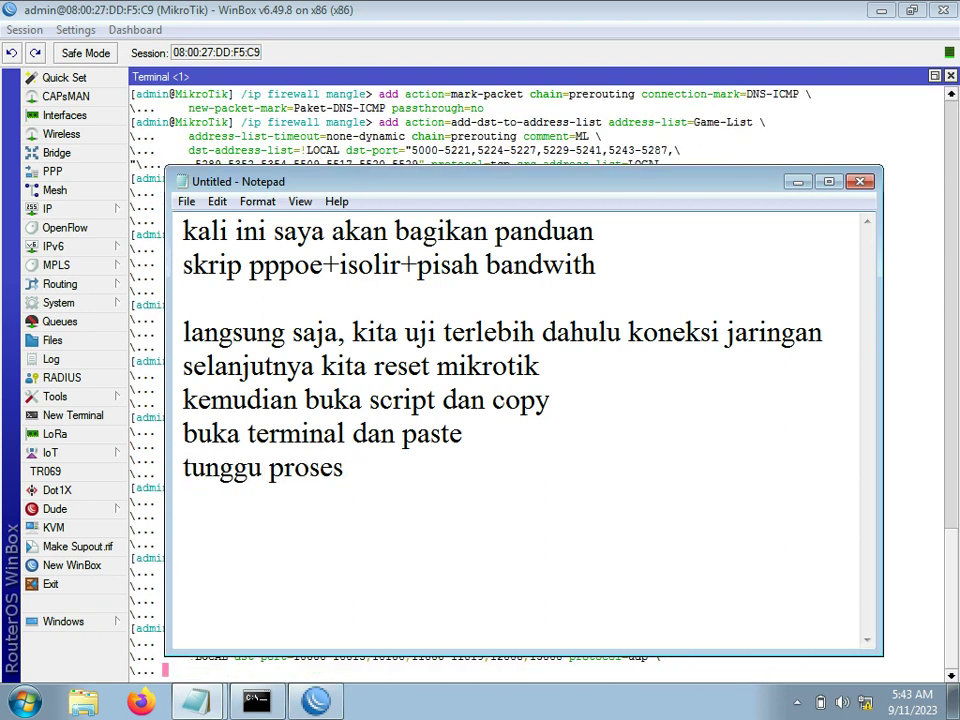
text( pada termina)
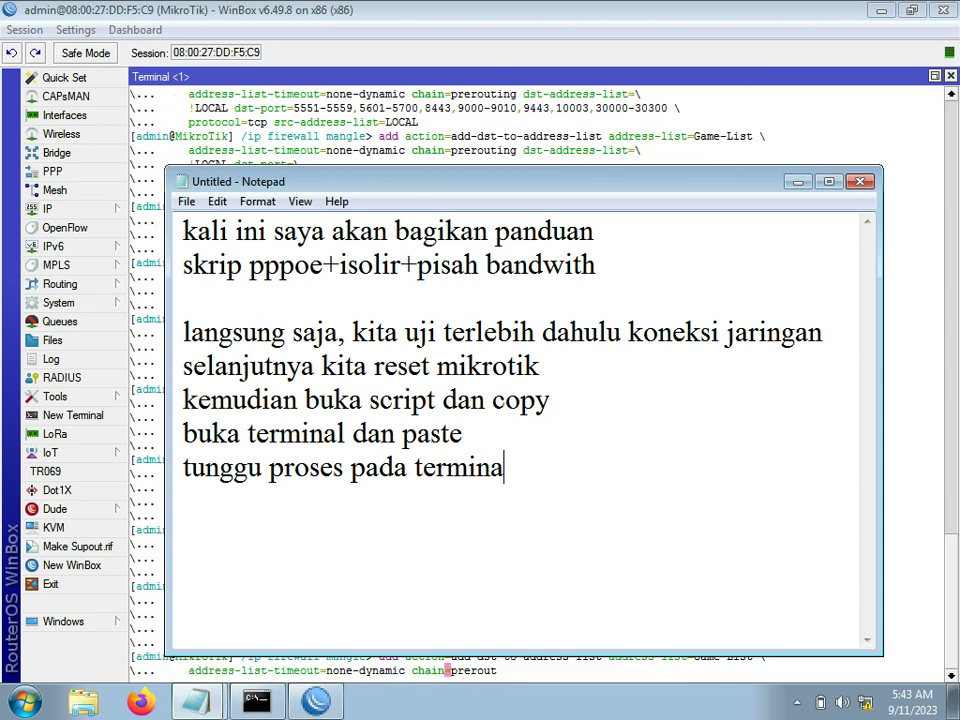
text(l selessa)
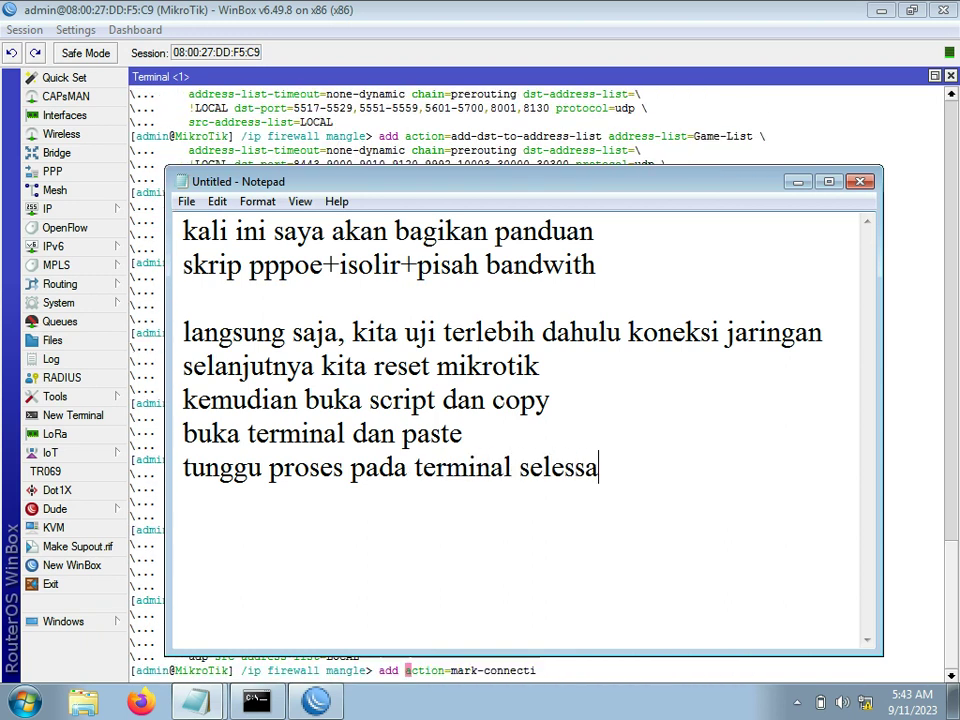
key(BackSpace)
key(BackSpace)
text(ai)
key(Return)
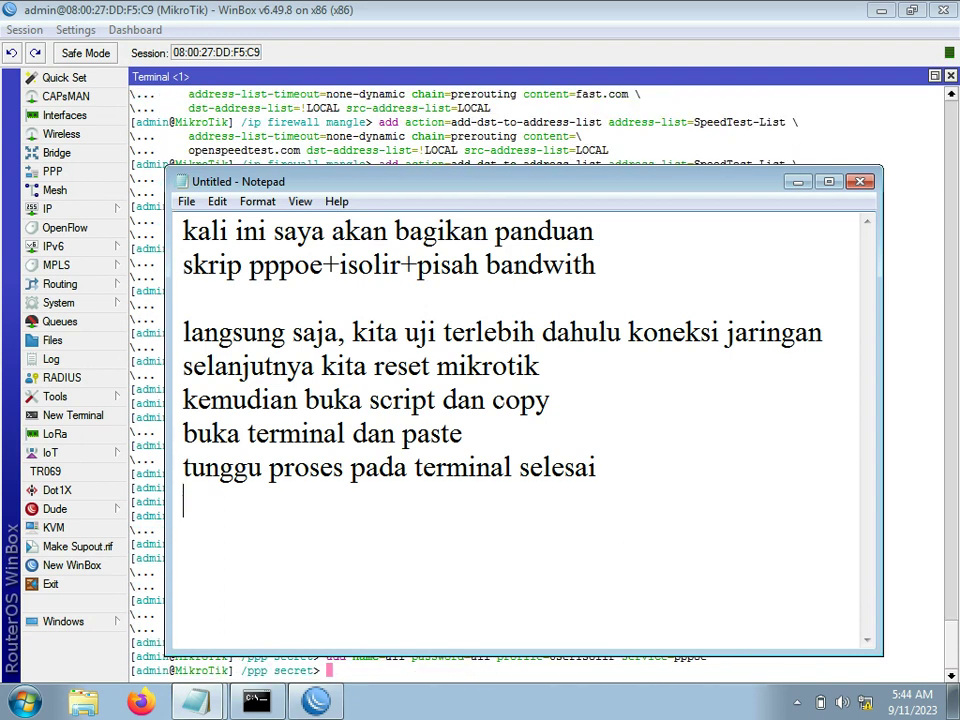
Step: Switch from Notepad back to the Winbox terminal to watch the pasted script finish
key(alt+Tab)
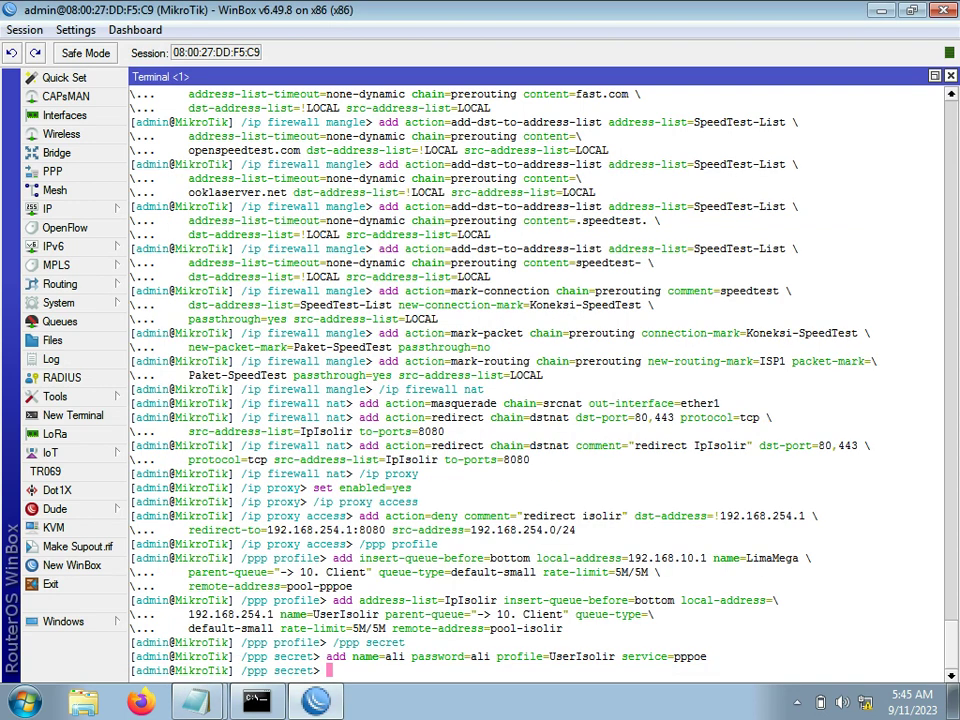
Step: Close the terminal and review the NAT and Mangle firewall rules the script created
click(951, 76)
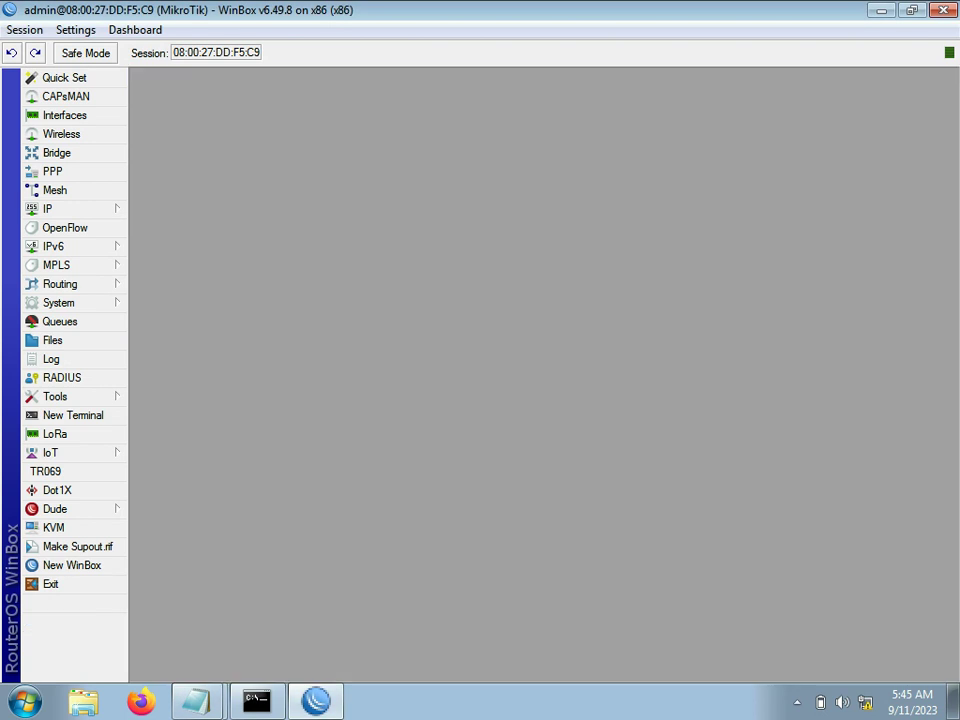
click(50, 208)
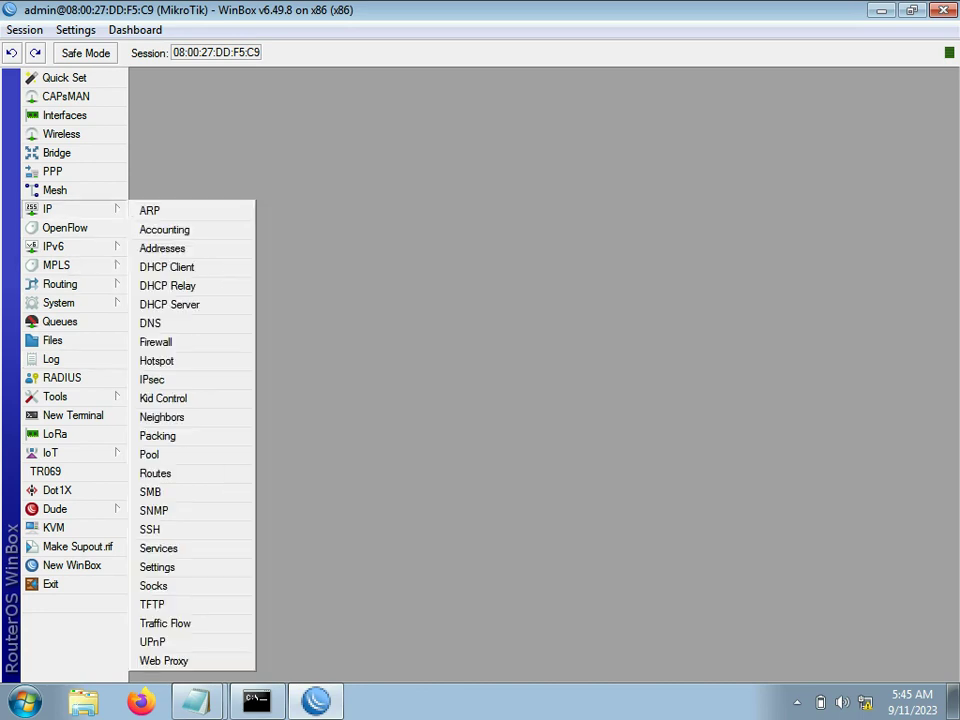
click(156, 341)
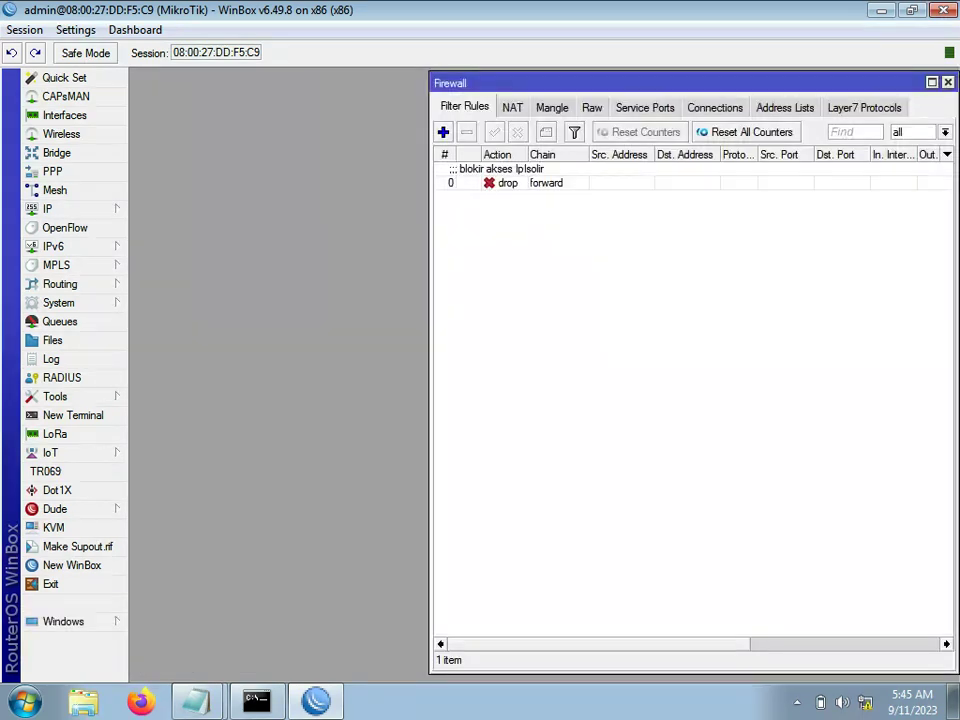
click(512, 107)
click(552, 107)
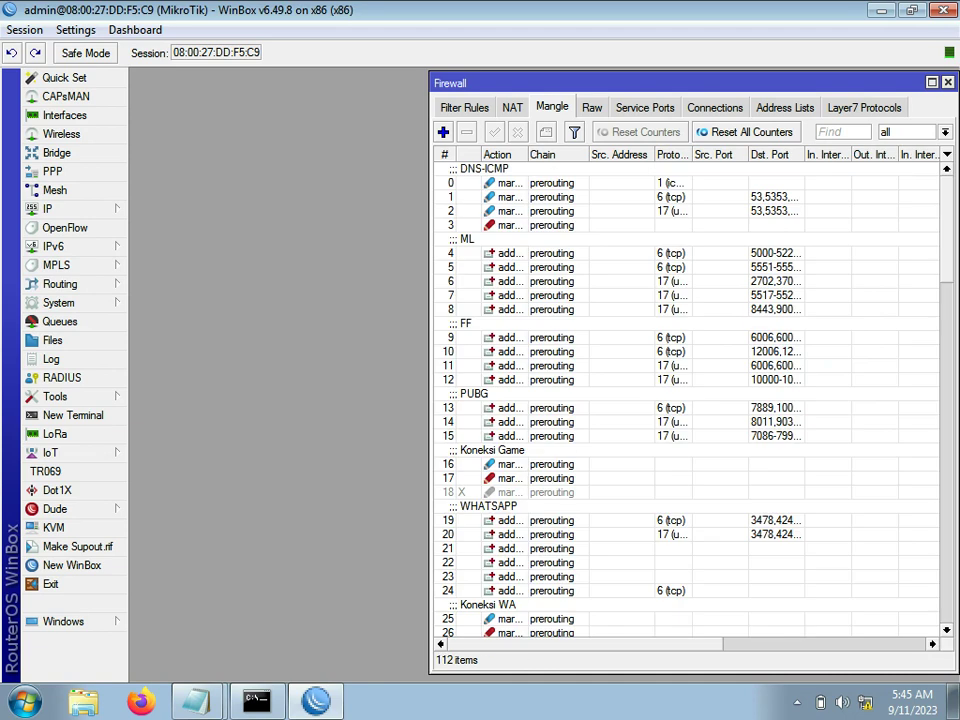
click(947, 82)
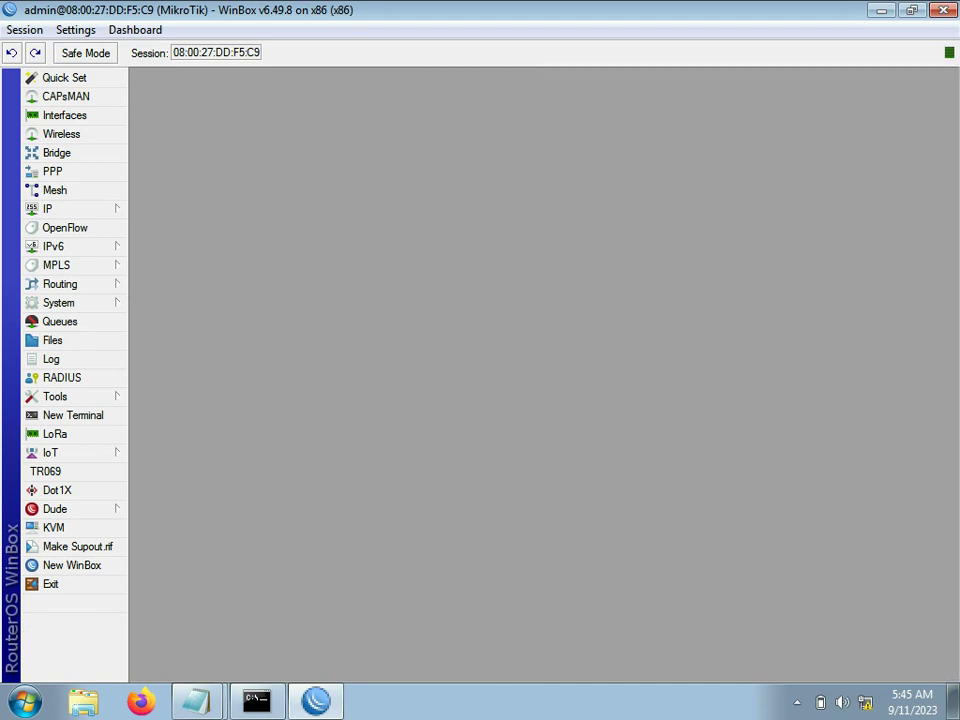
Step: Inspect the LimaMega and UserIsolir PPP profiles and raise the PPP window
click(47, 208)
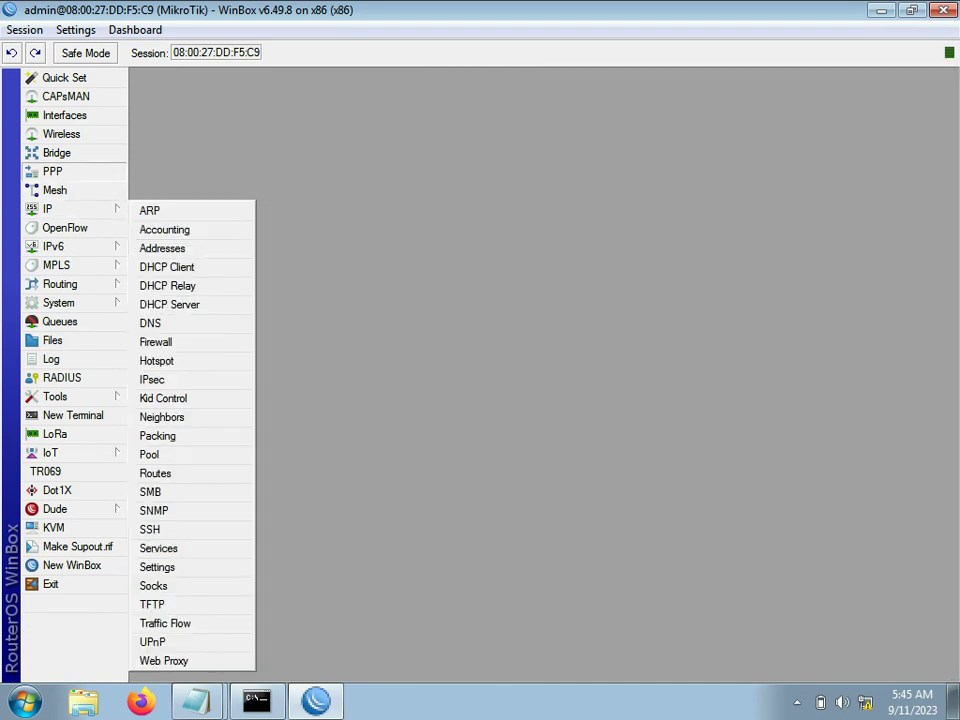
click(52, 171)
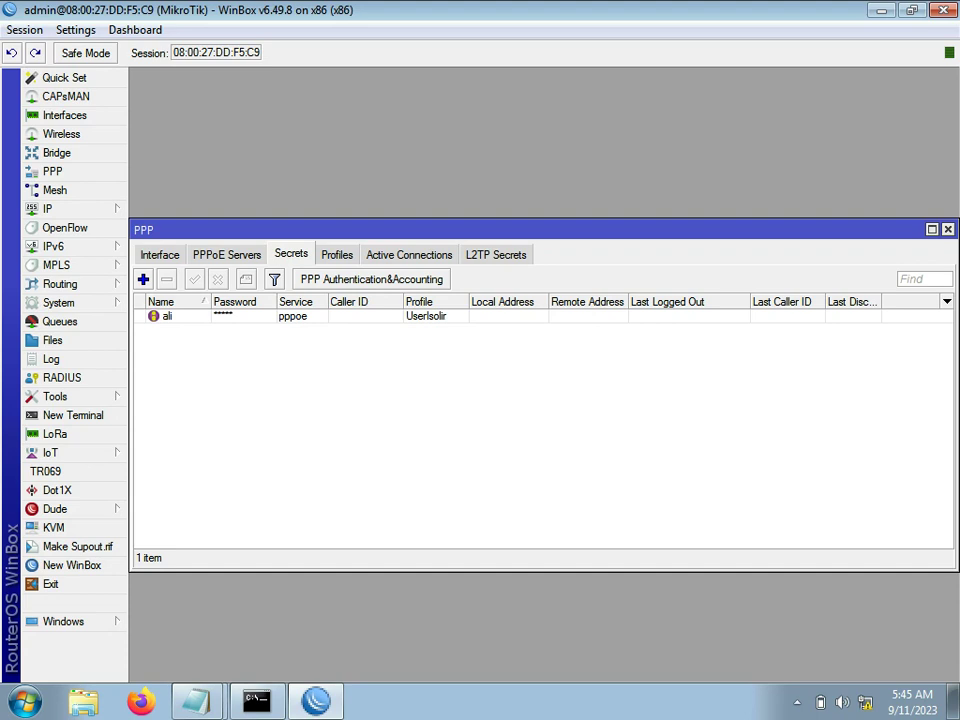
click(337, 254)
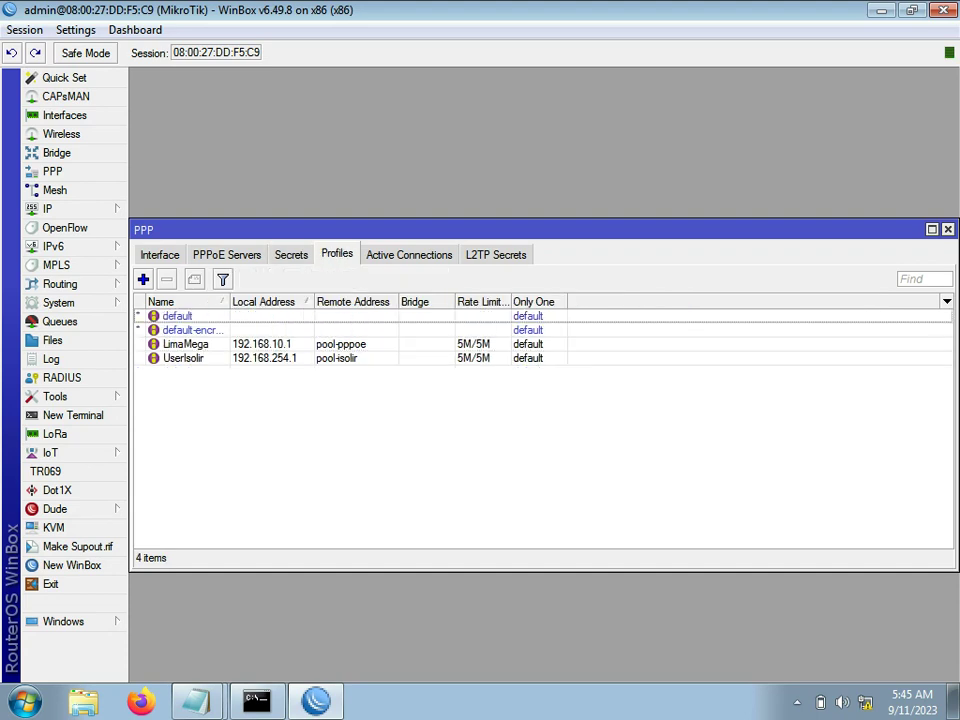
click(186, 344)
click(184, 358)
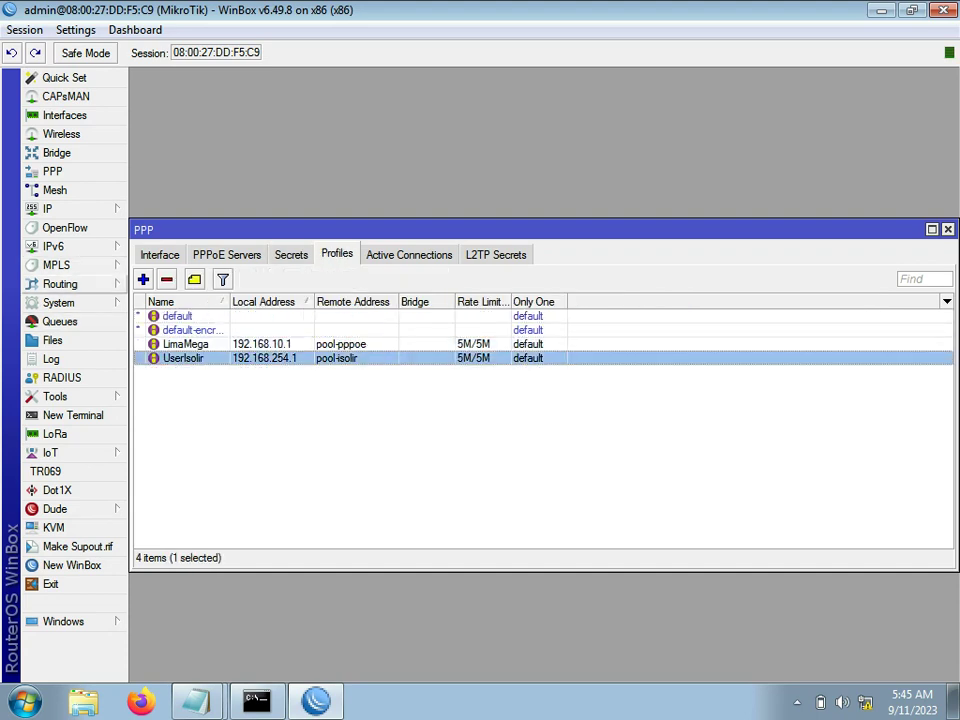
drag(450, 230, 452, 79)
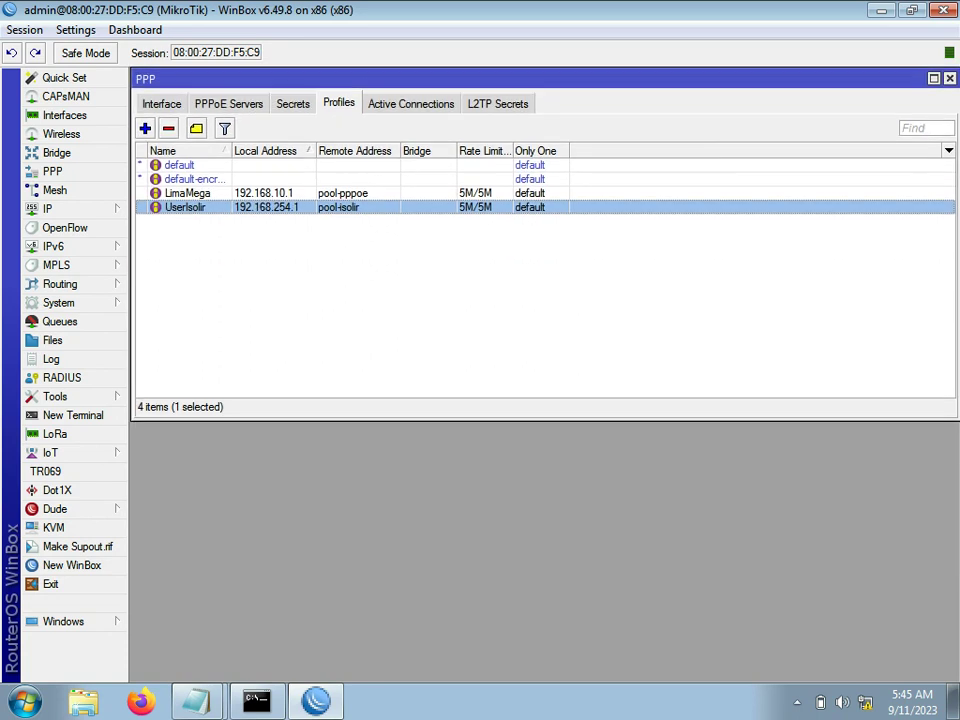
Step: Open the simple Queue List, widen it, and place it below the PPP window
click(59, 321)
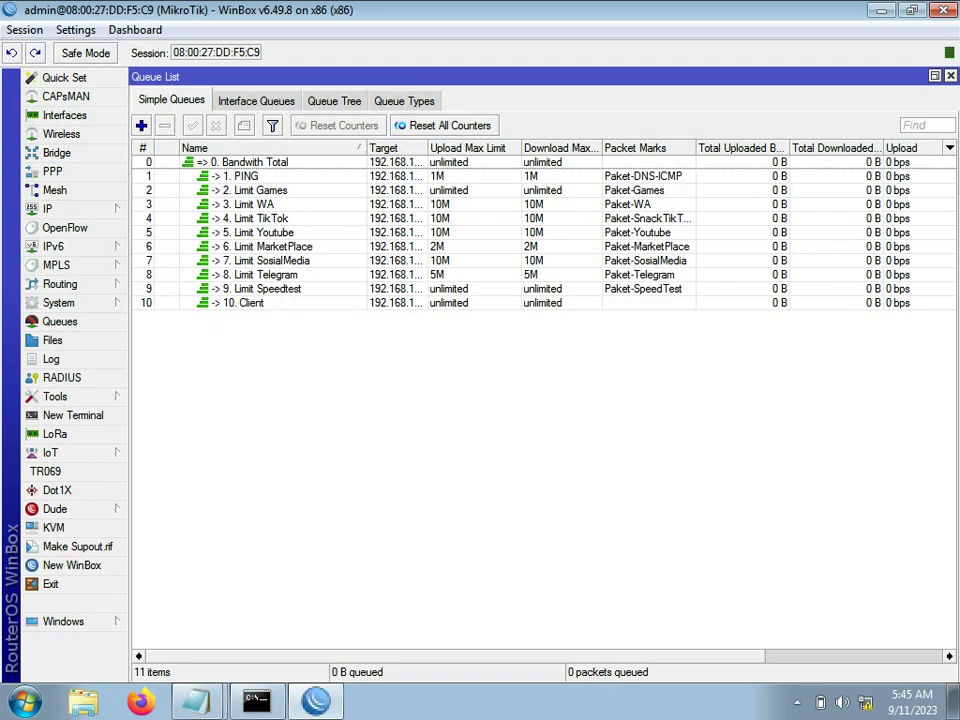
click(935, 76)
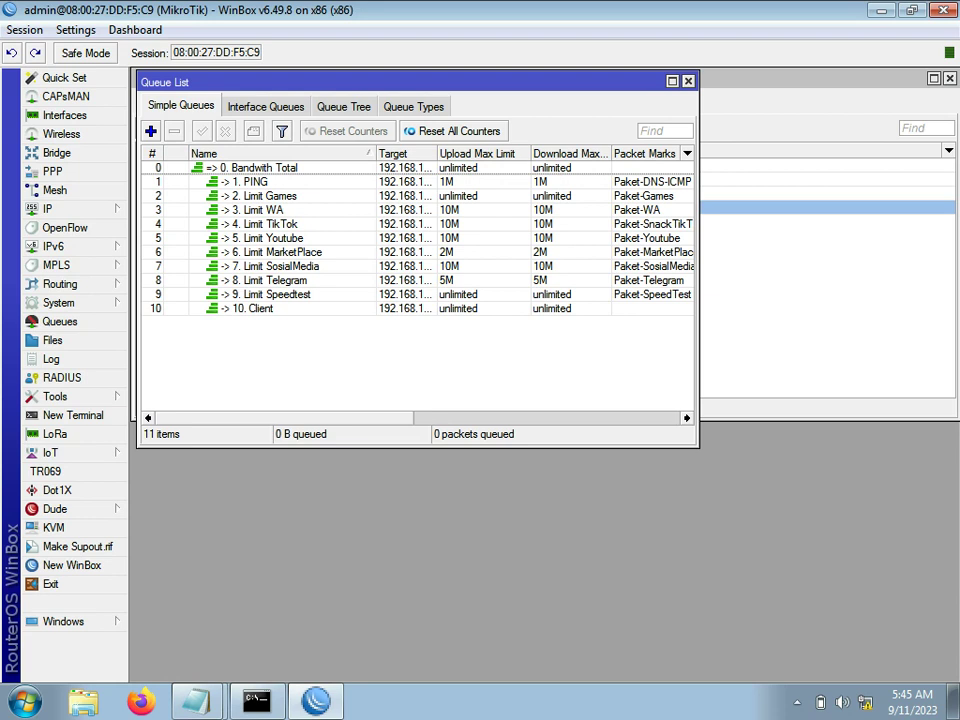
drag(698, 260, 958, 260)
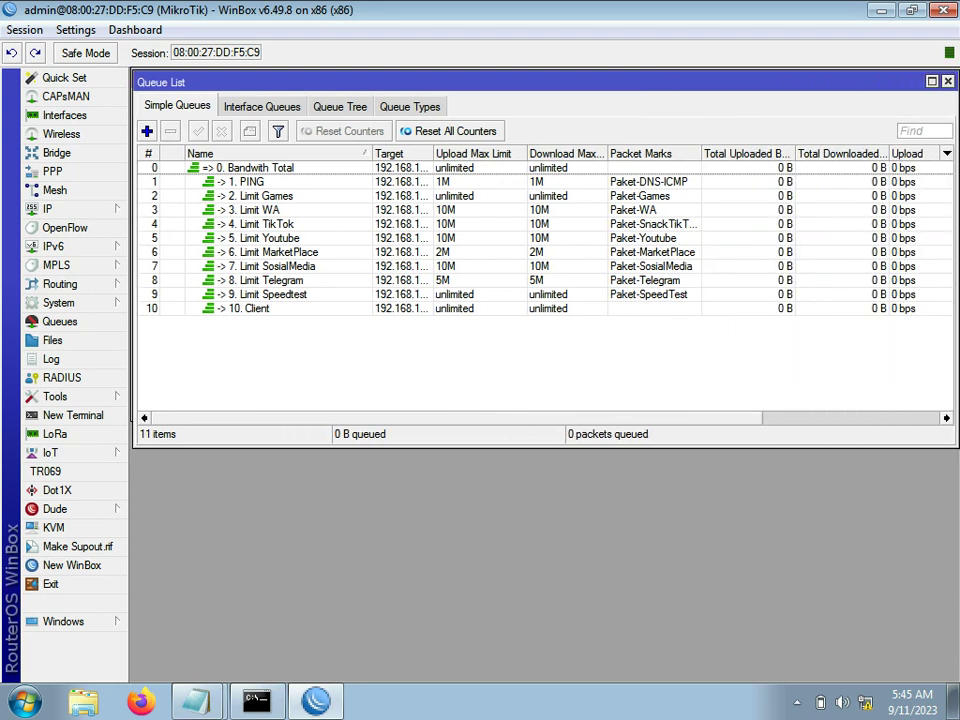
drag(545, 82, 543, 228)
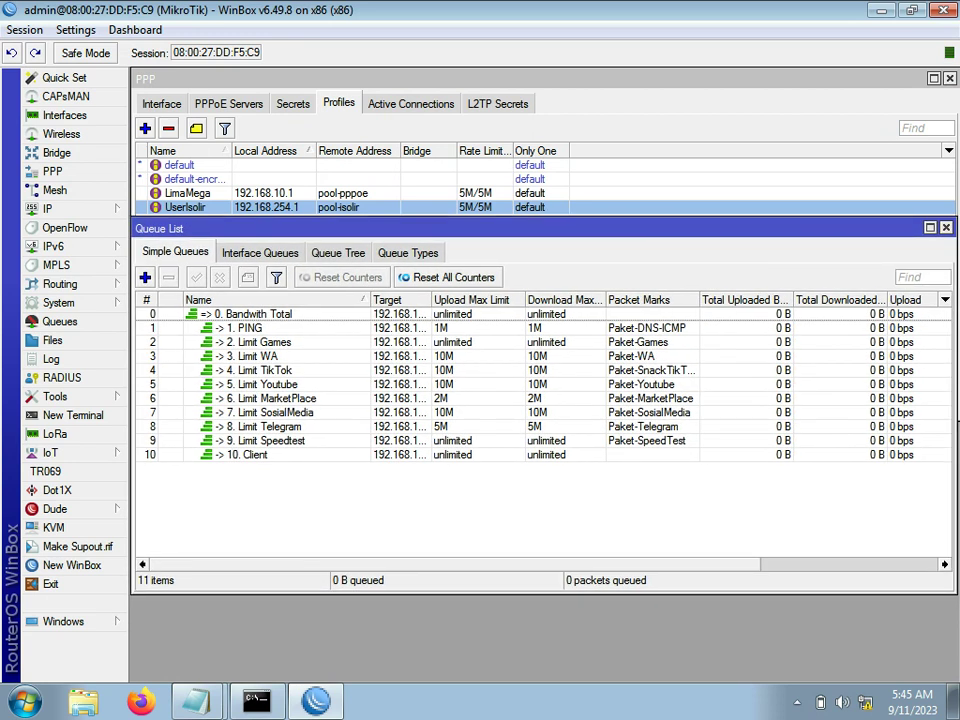
Step: Check the running ping test, then show the PPP Secrets list
key(alt+Tab)
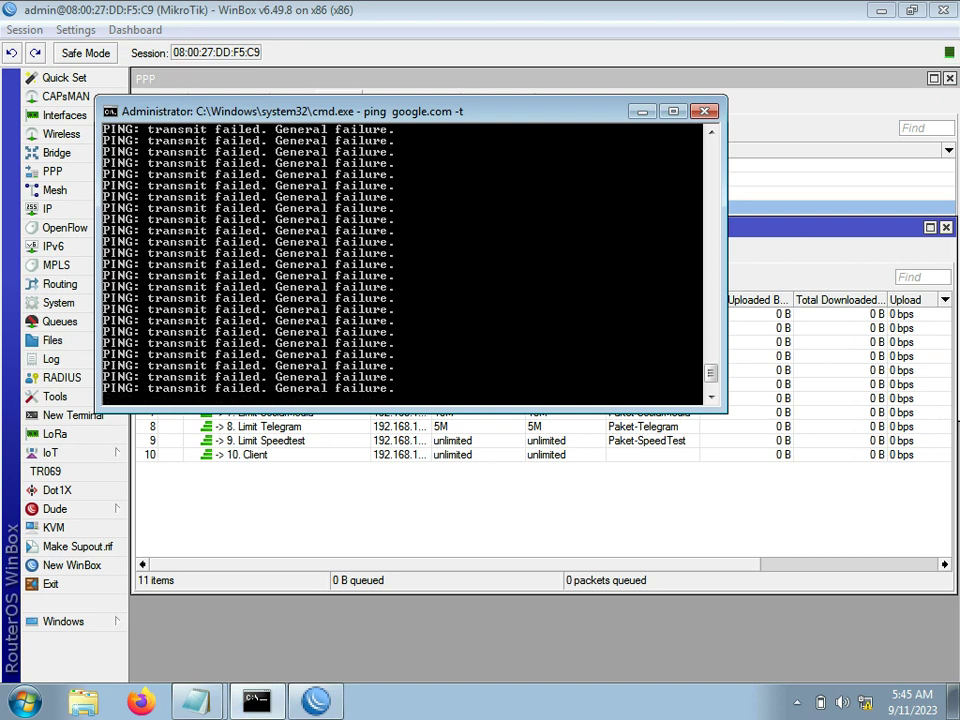
key(alt+Tab)
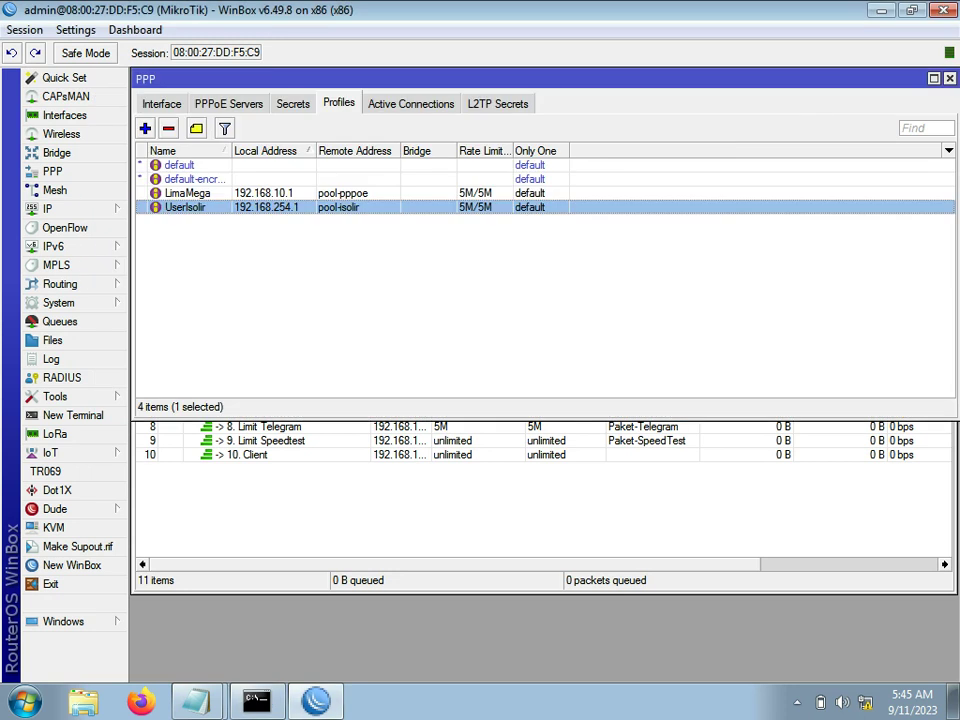
click(293, 103)
Step: Change the PPPoE user's secret profile to LimaMega and apply it
double_click(172, 165)
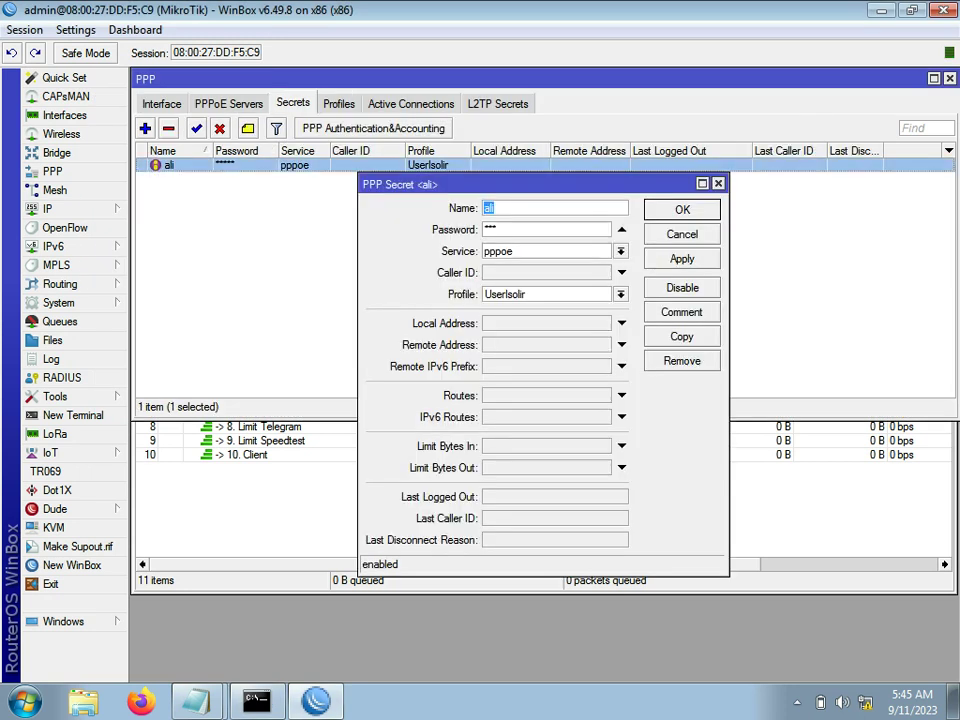
click(621, 294)
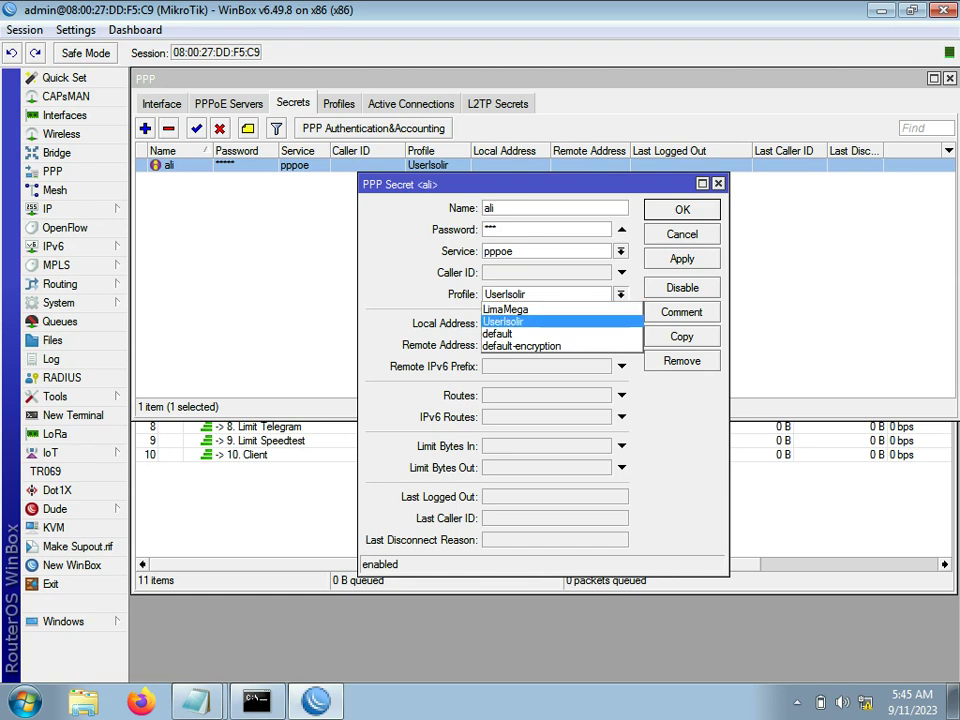
click(505, 309)
click(682, 258)
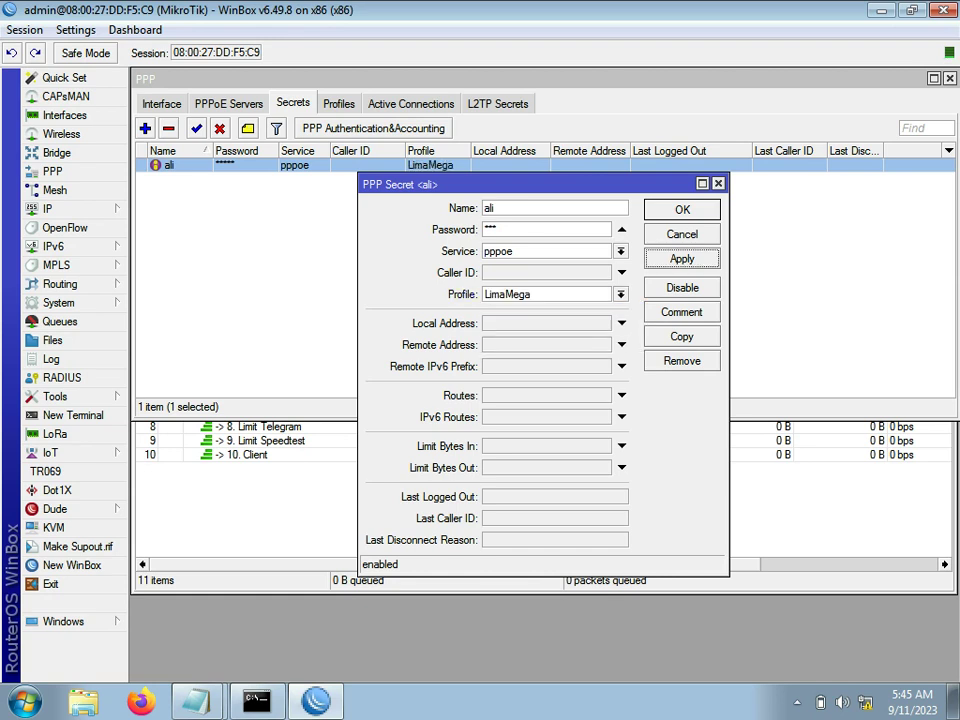
click(682, 209)
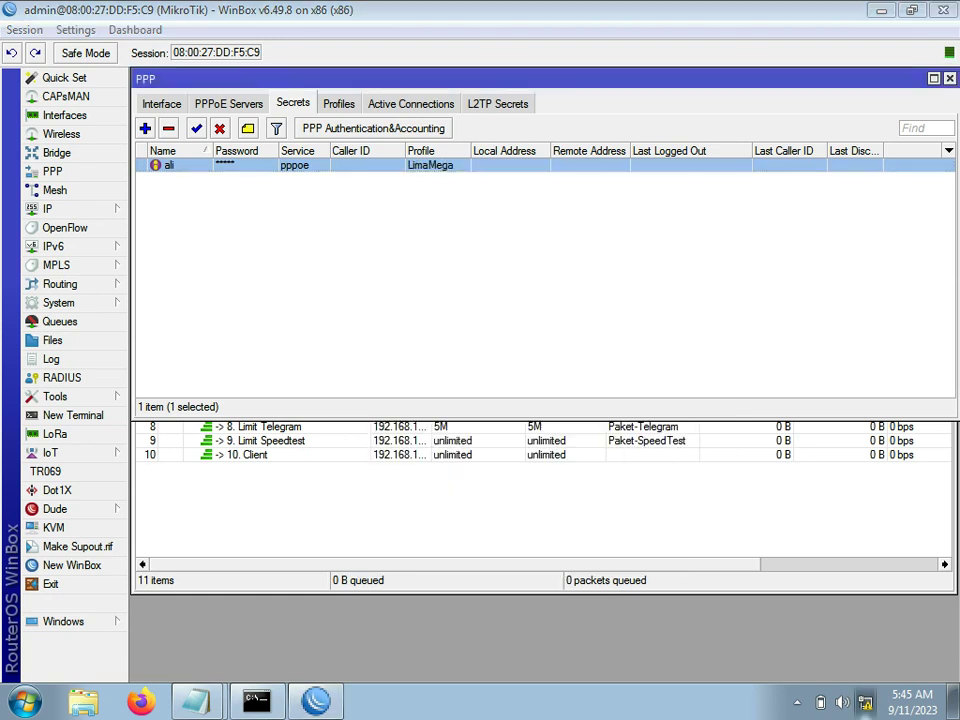
Step: Dial the Broadband Connection PPPoE client, confirm ping replies resume, and bring up the notes
click(866, 702)
click(779, 439)
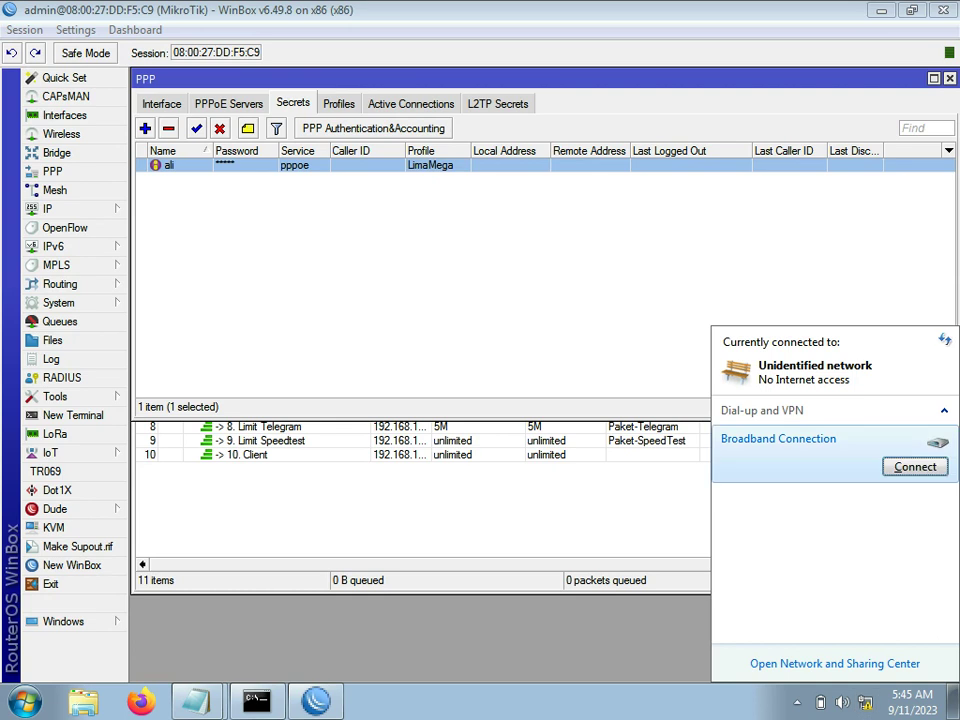
click(915, 466)
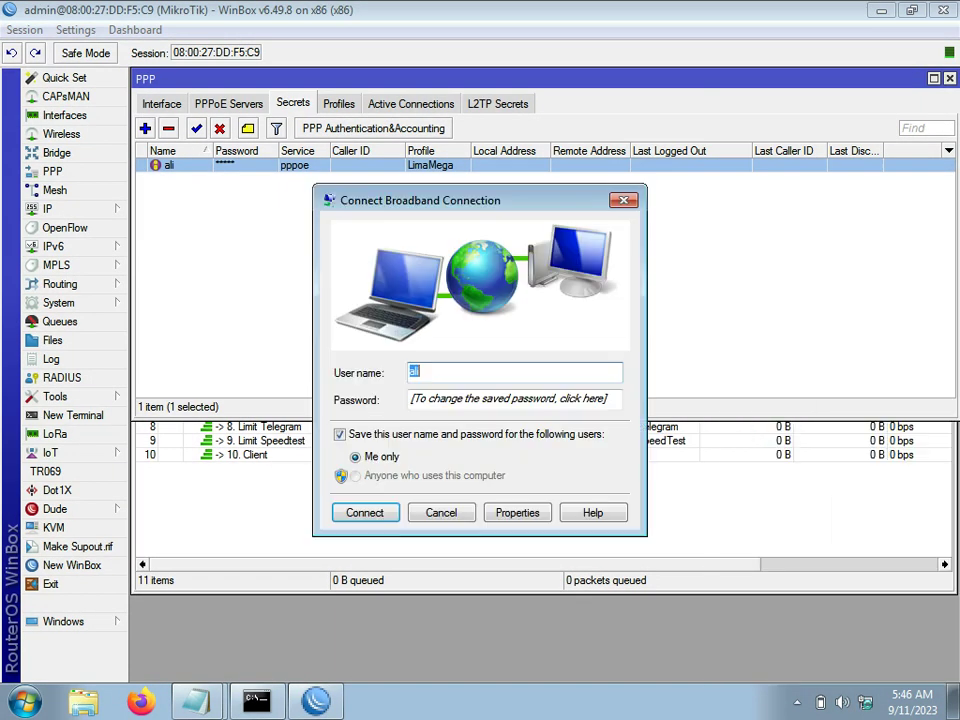
key(Return)
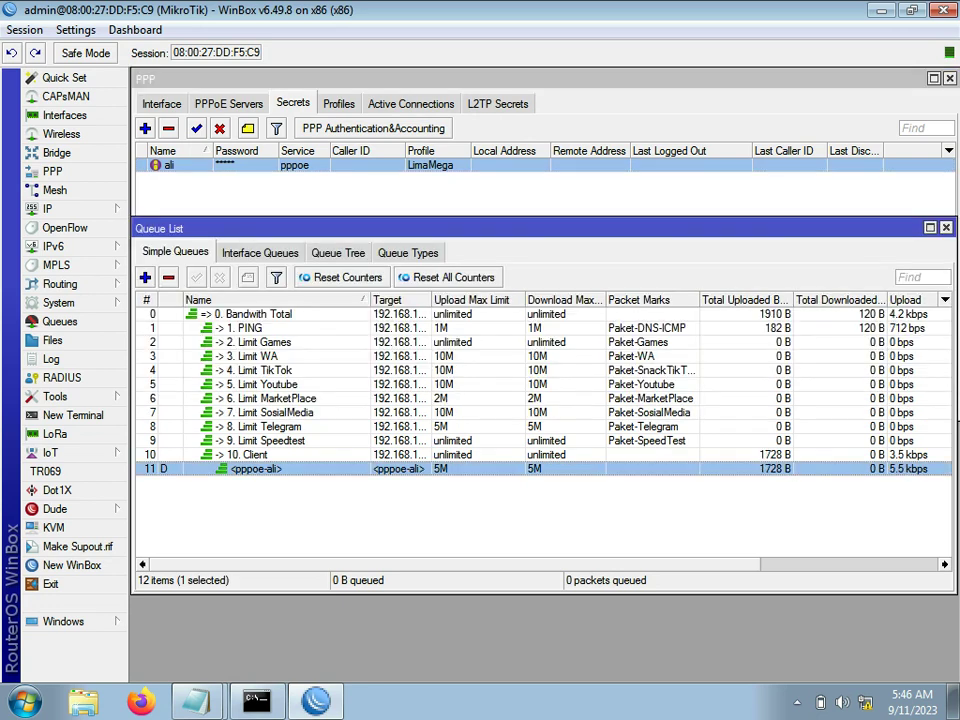
key(alt+Tab)
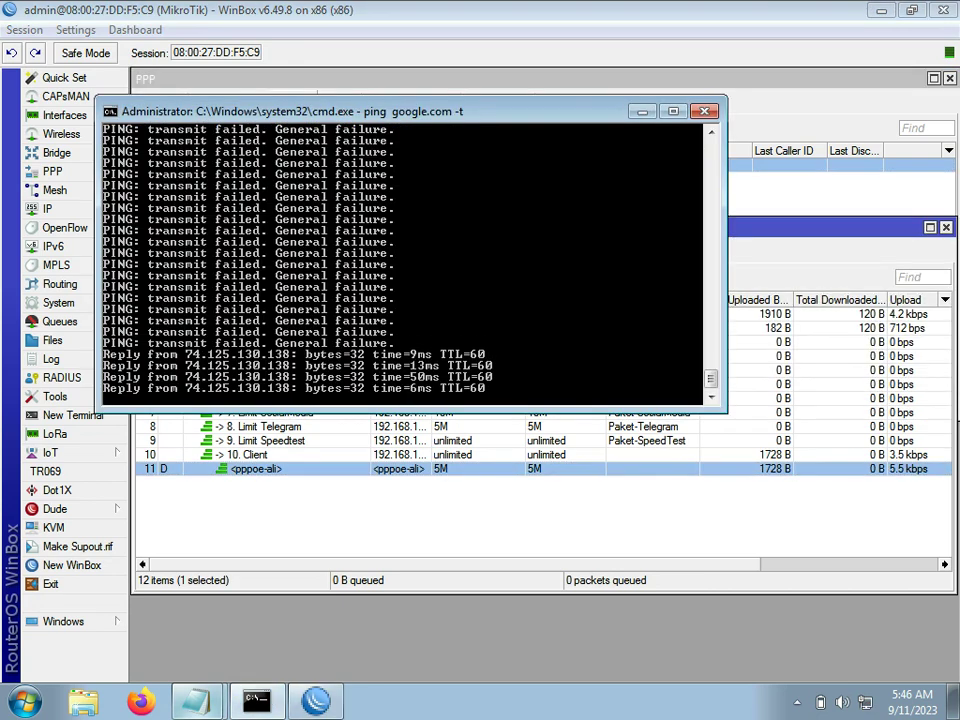
mouse_move(197, 701)
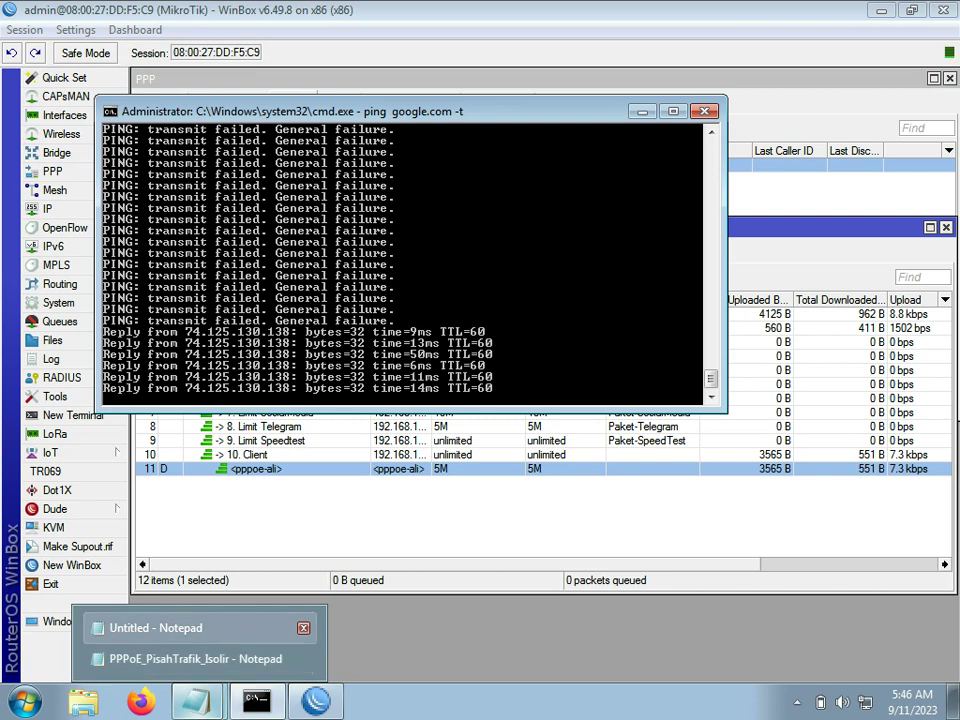
click(155, 628)
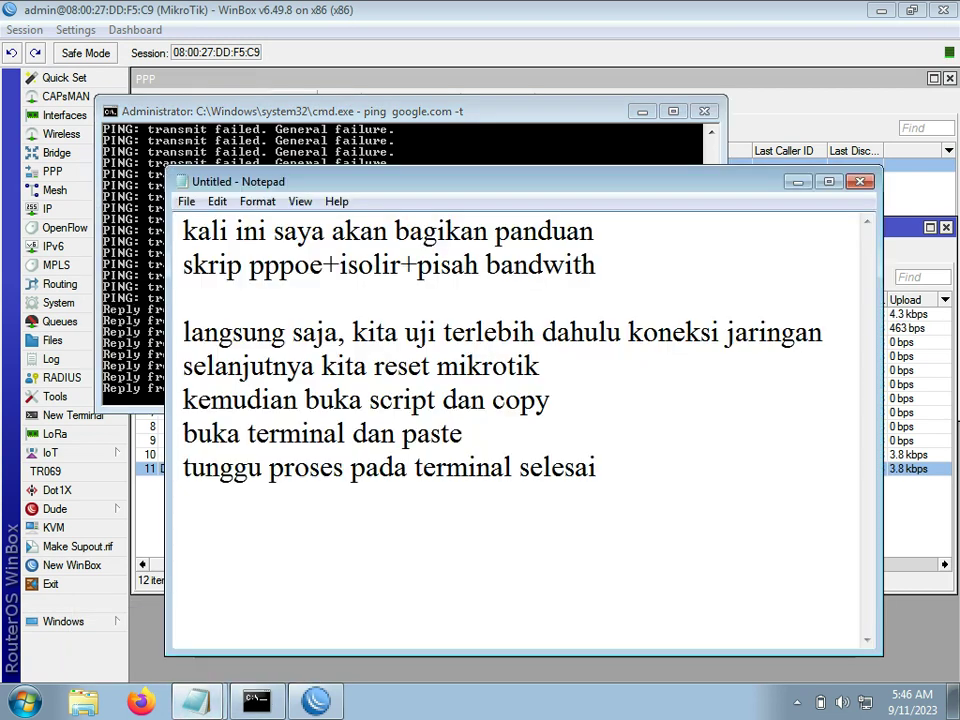
Step: Add the lines 'internet sudah kembali menyala' and 'kemudian tes isolir', then minimize Notepad
key(Return)
text(inter)
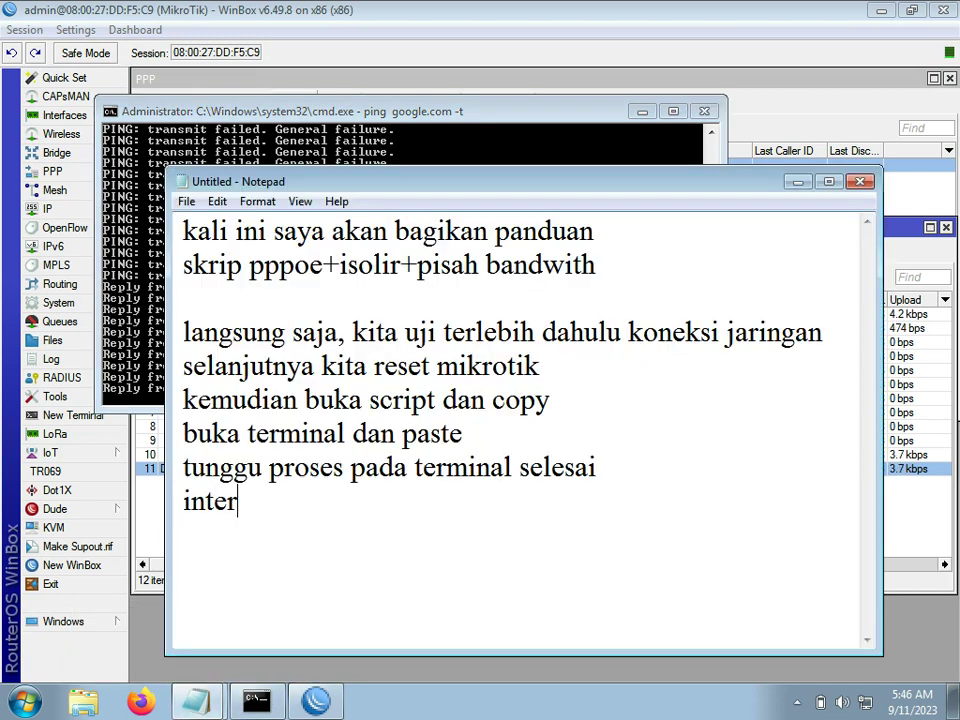
text(net su)
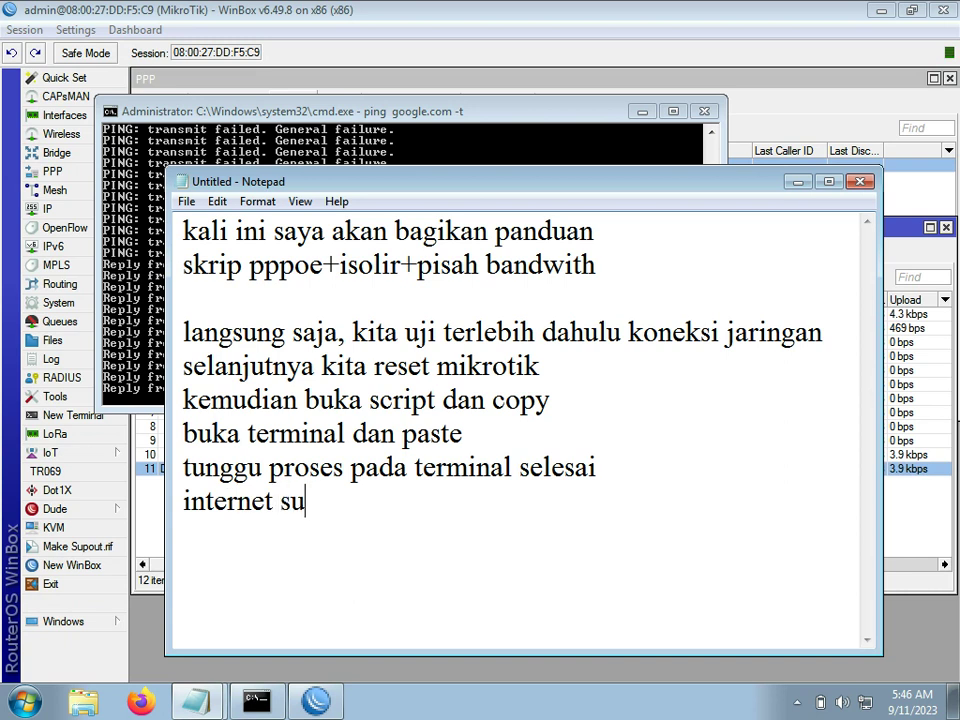
text(dah kembali me)
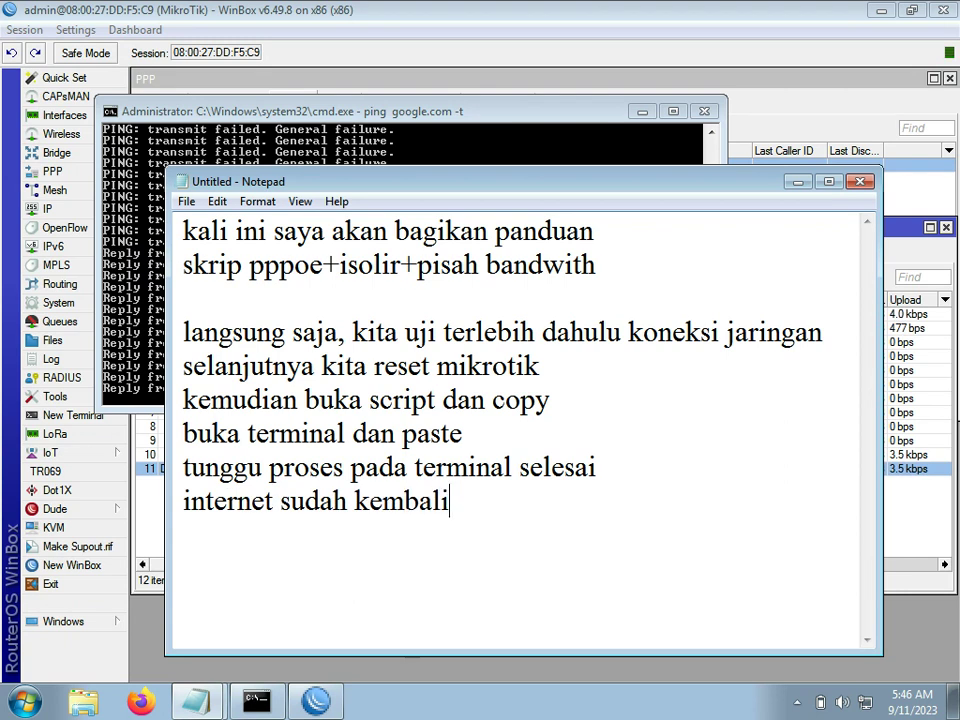
text(la)
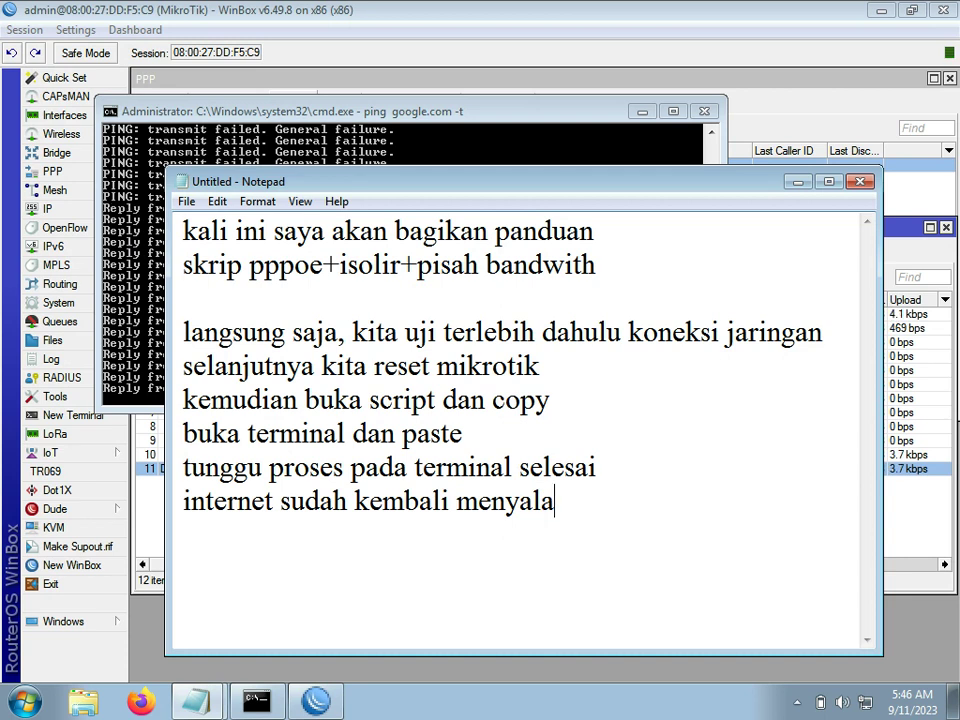
text( tes)
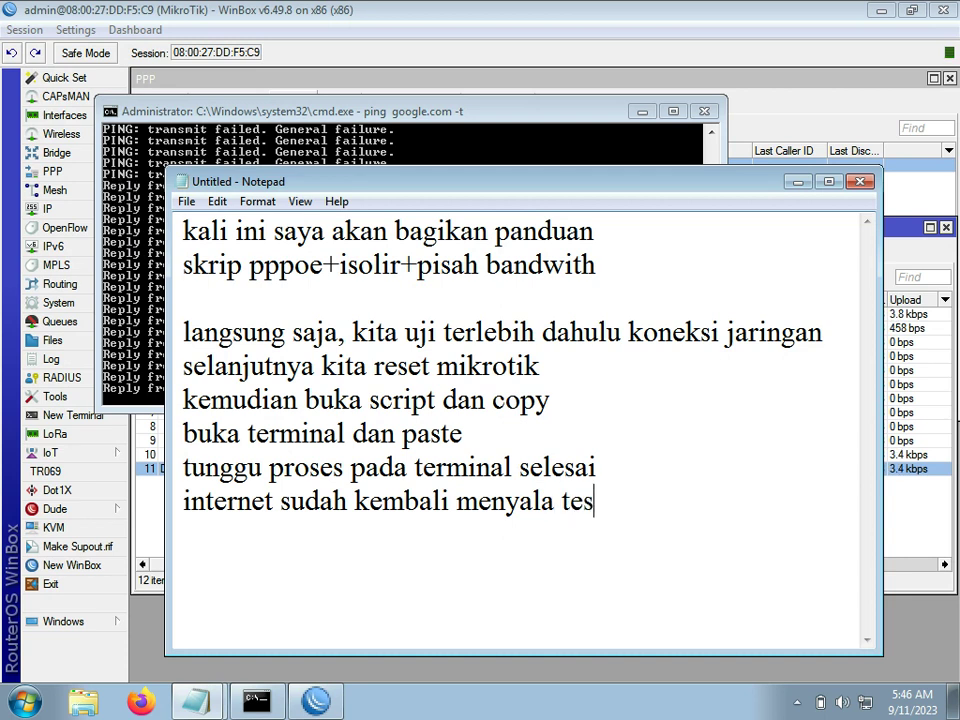
key(BackSpace)
key(BackSpace)
key(BackSpace)
key(BackSpace)
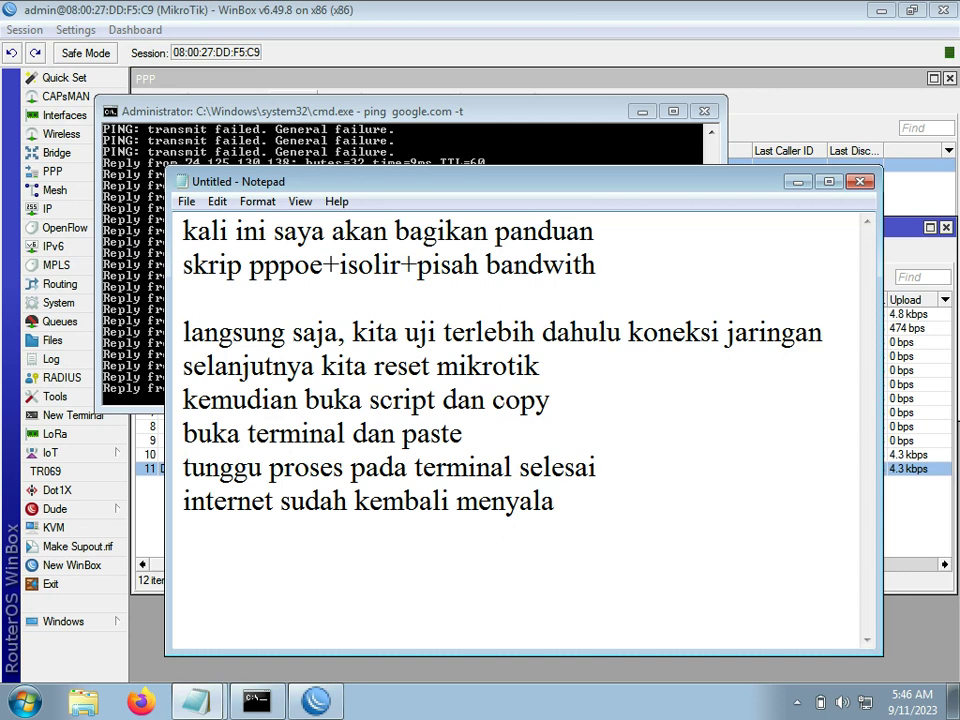
key(Return)
text(kemu)
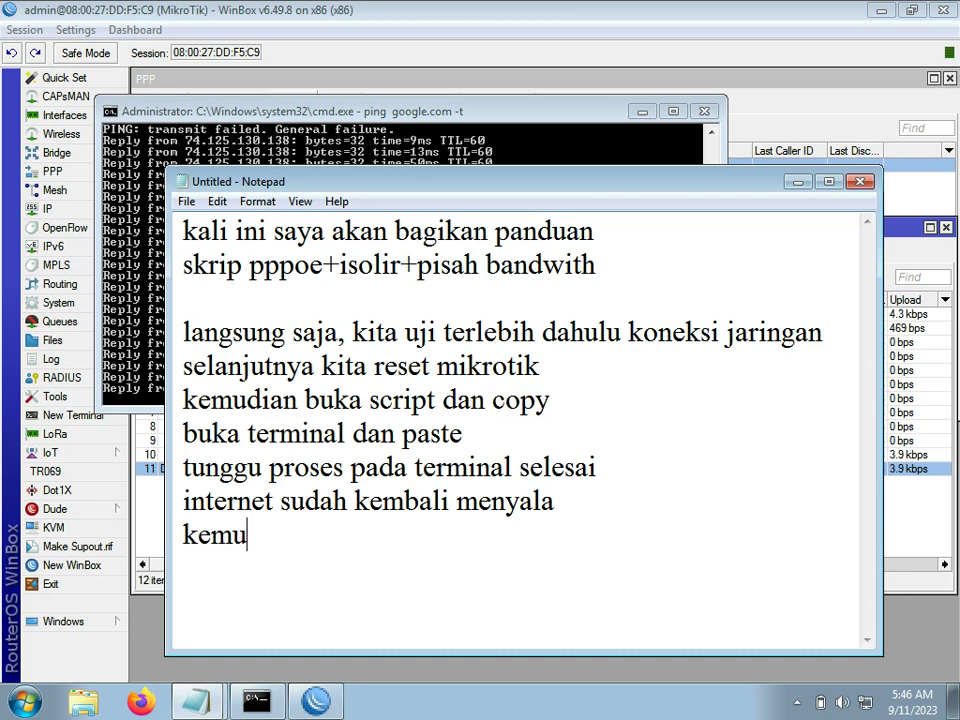
text(dian tes )
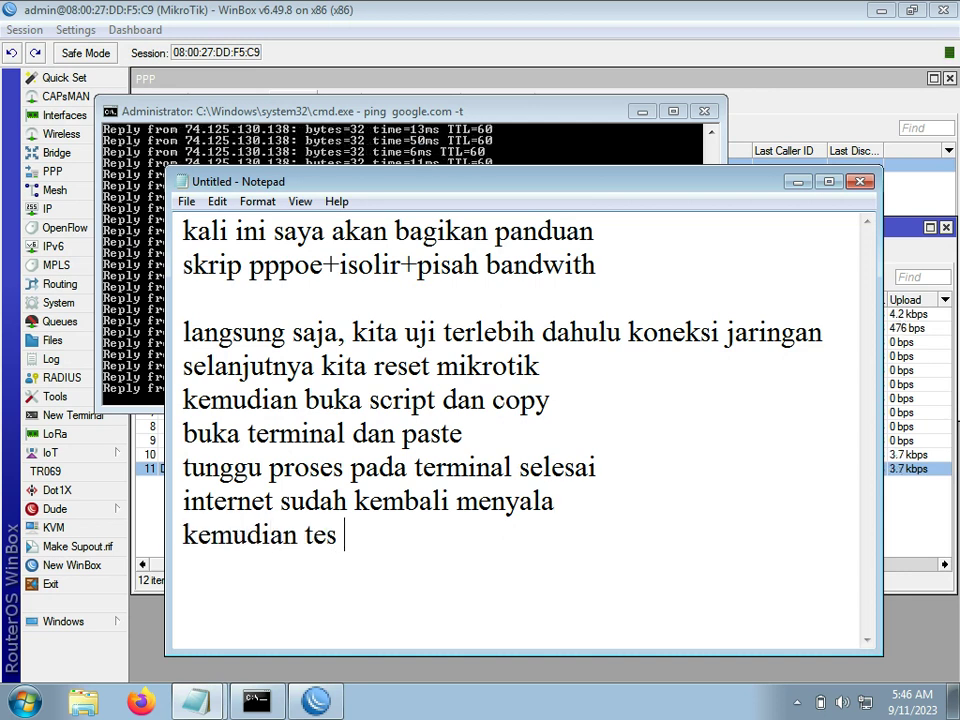
text(isolir)
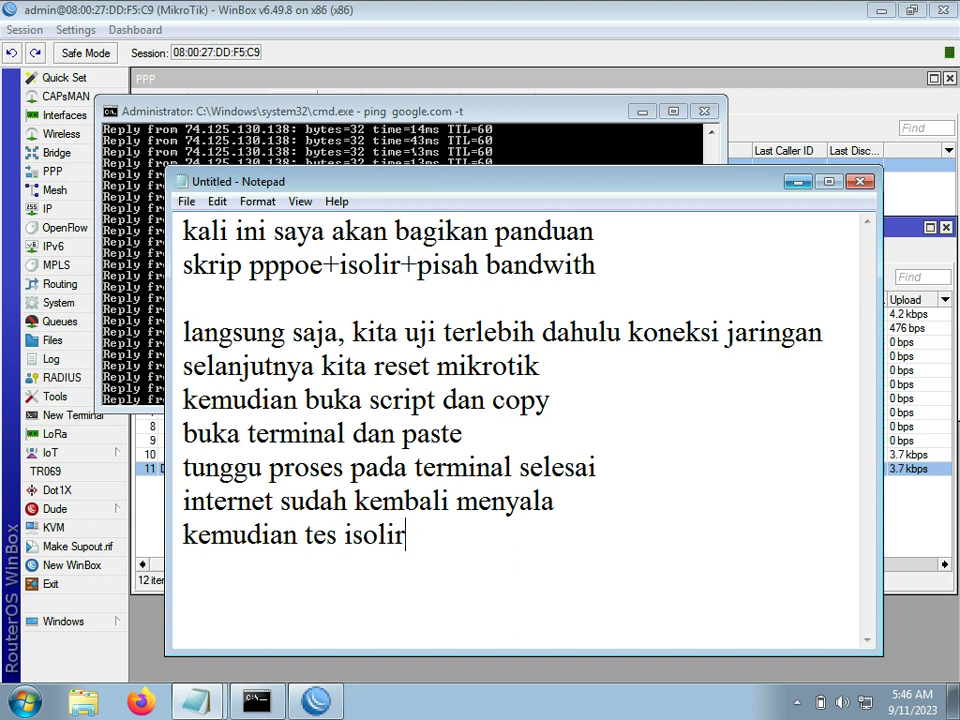
click(797, 182)
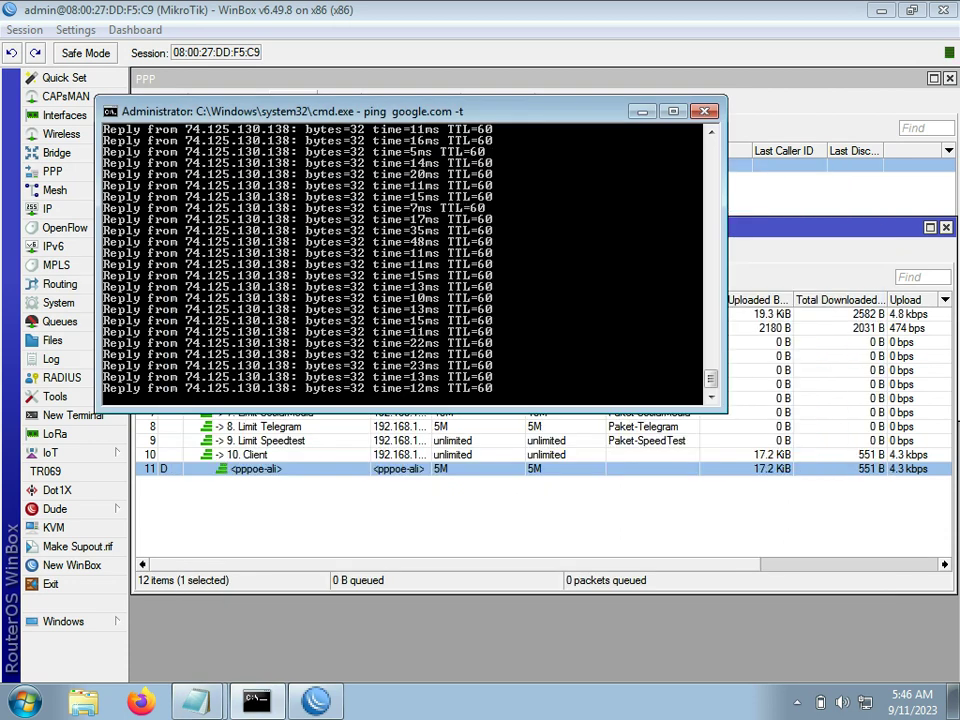
Step: Switch the PPPoE user's secret to the UserIsolir profile
click(801, 188)
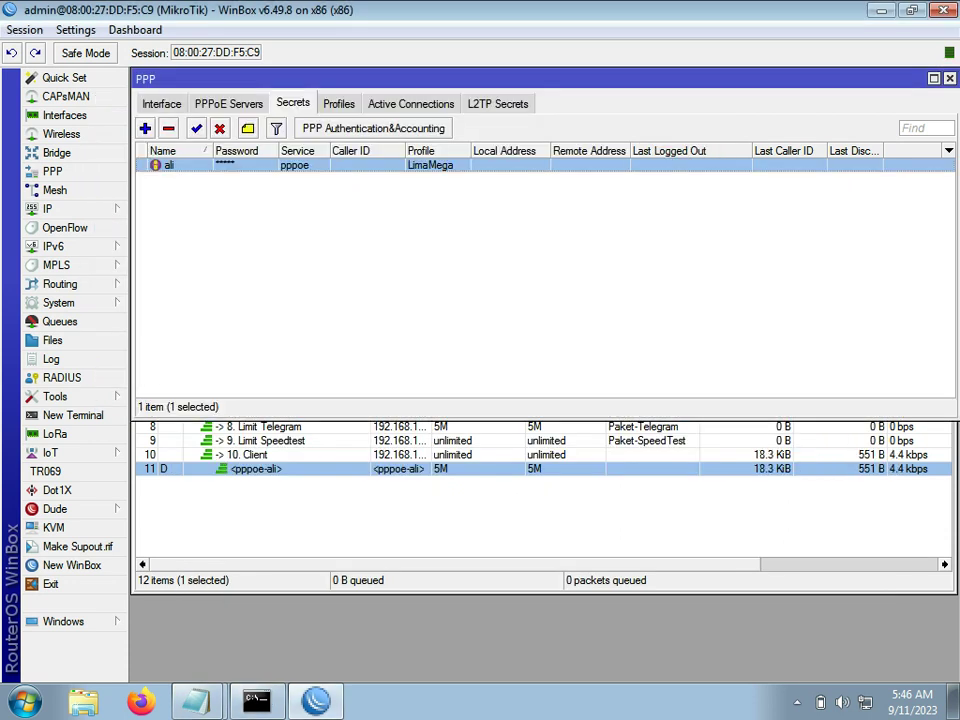
double_click(170, 165)
click(621, 294)
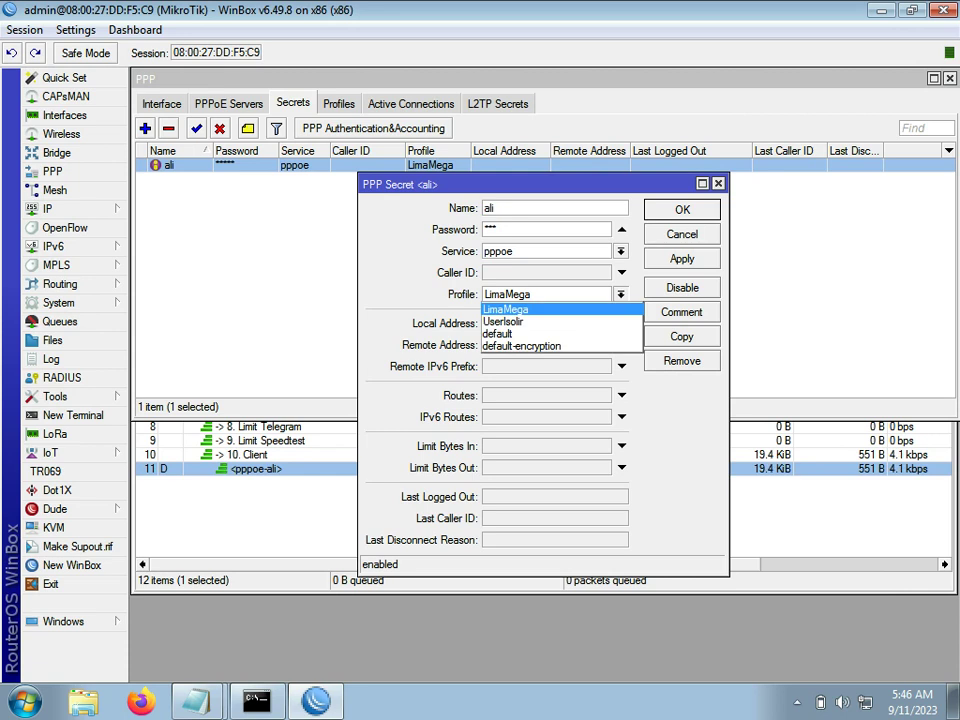
click(503, 321)
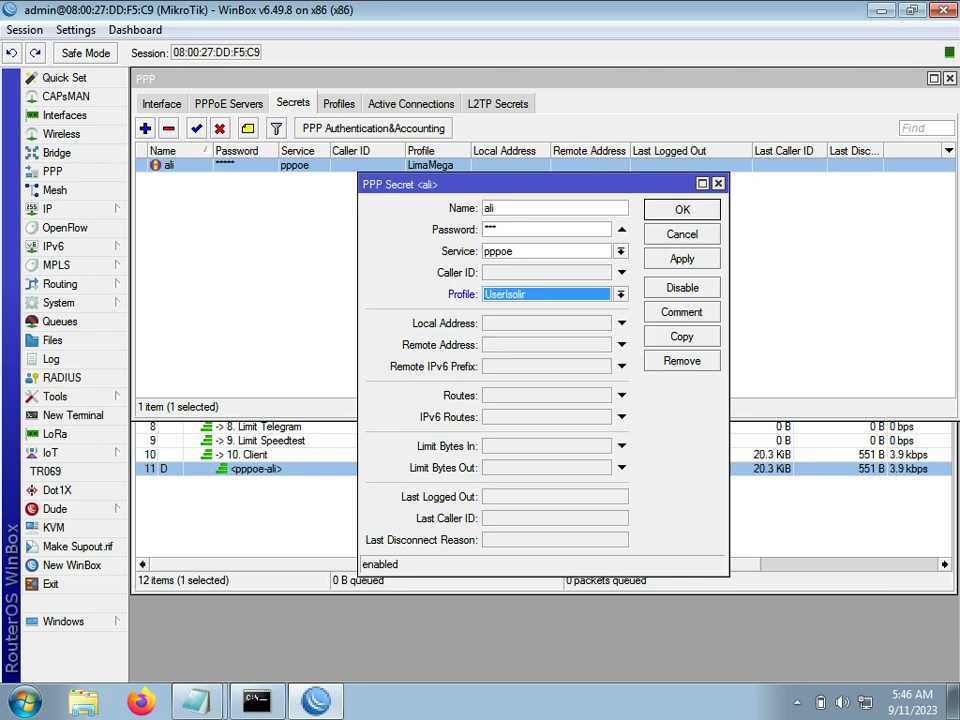
click(682, 258)
click(682, 210)
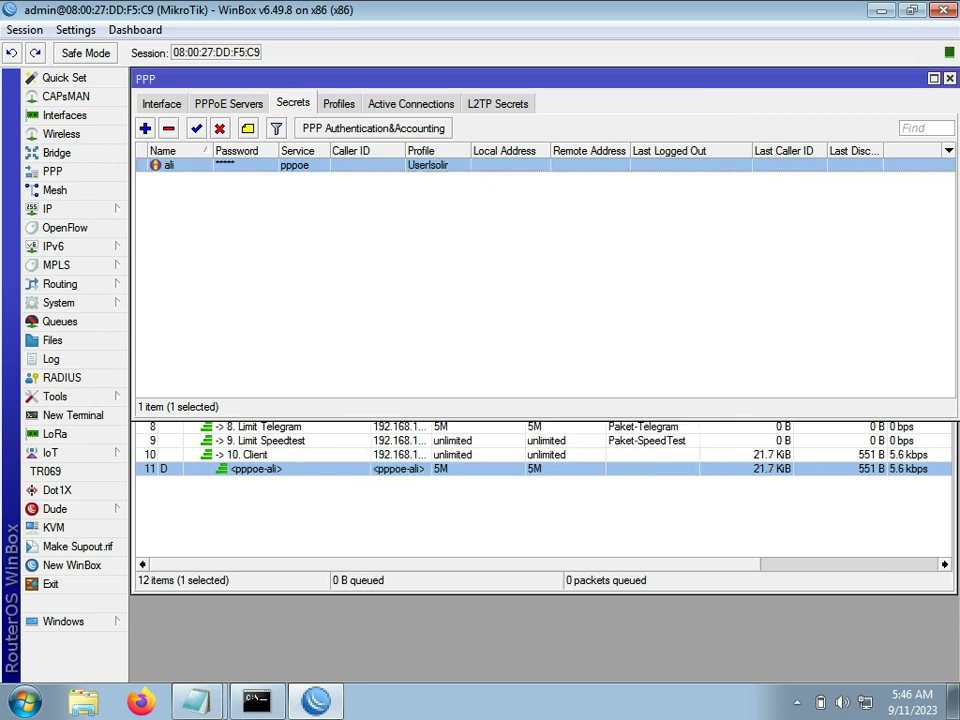
Step: Remove the user's active PPPoE connection and redial the broadband client
click(411, 104)
click(236, 165)
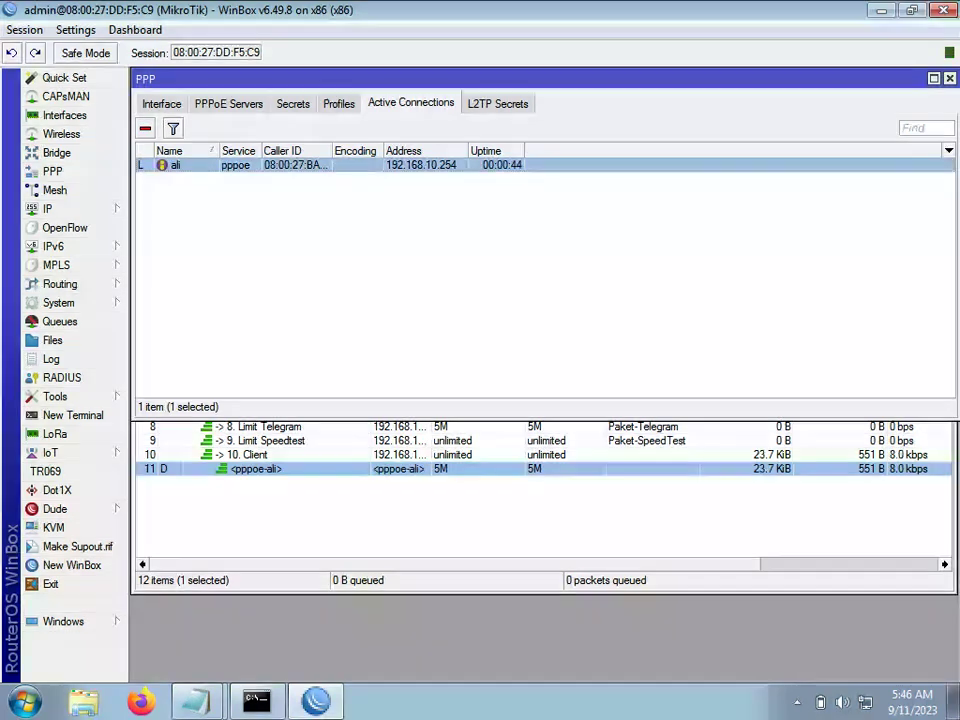
click(146, 128)
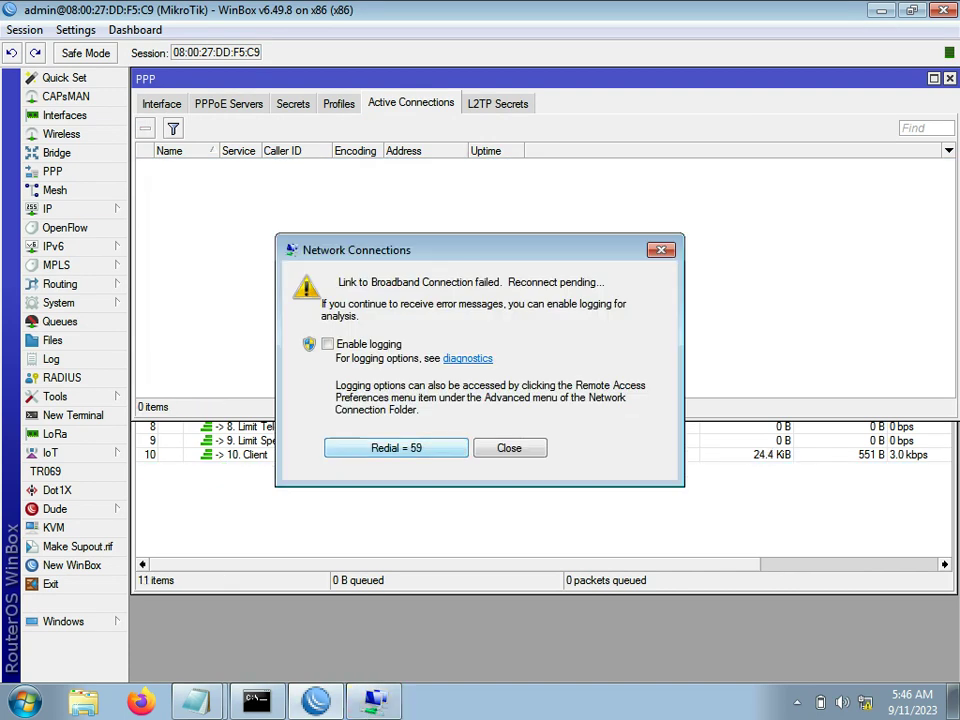
click(396, 448)
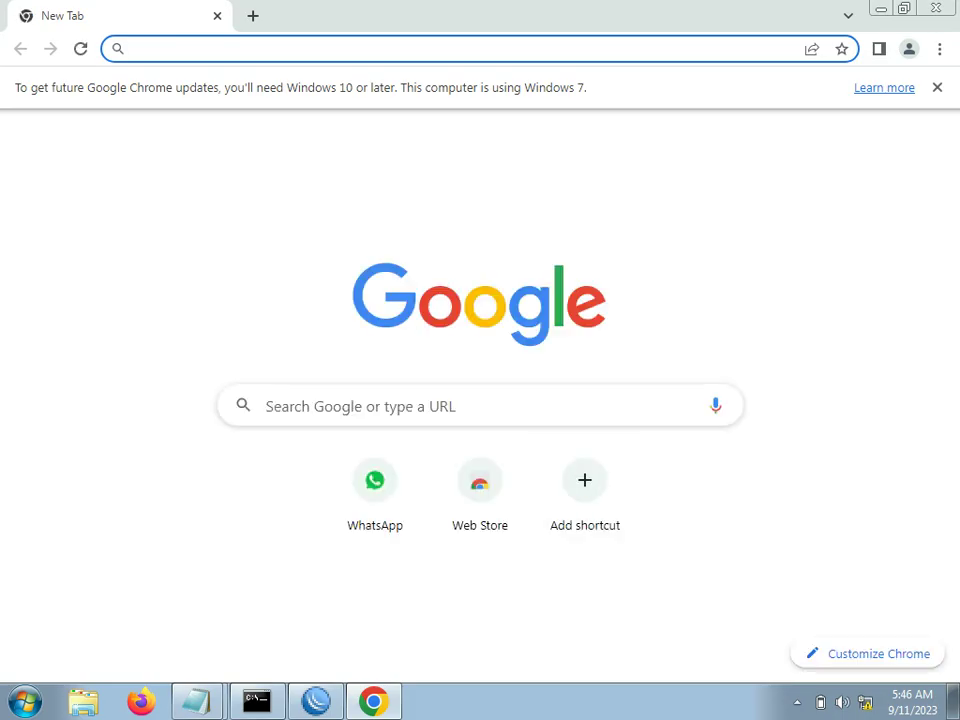
Step: Dismiss the Windows 7 update notice and load facebook.com to test the isolation
click(937, 88)
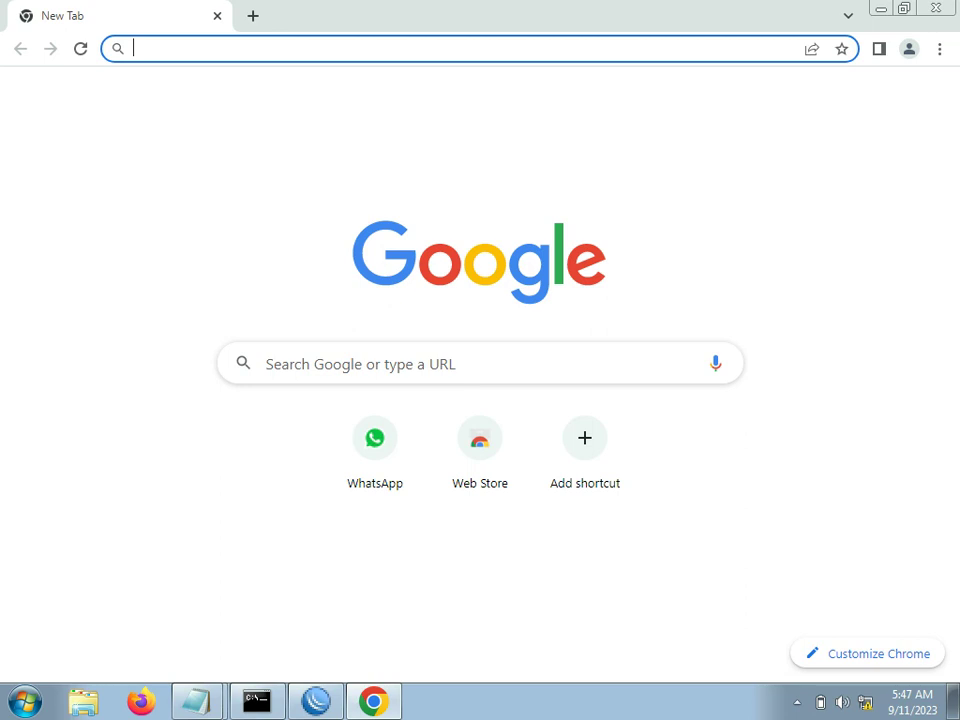
text(faceb)
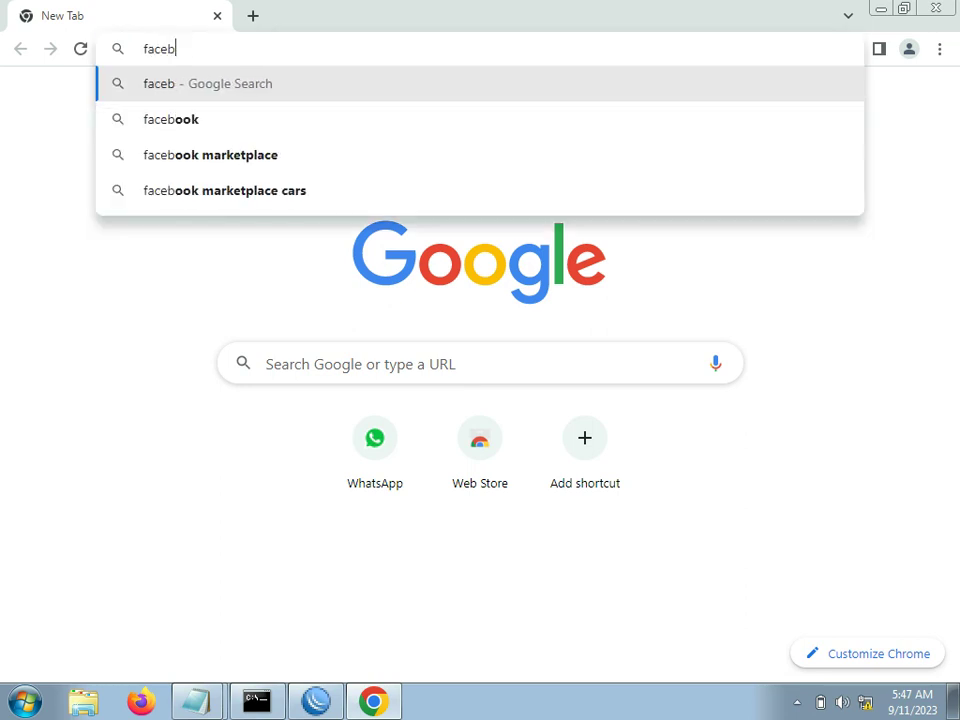
text(ook.com)
key(Return)
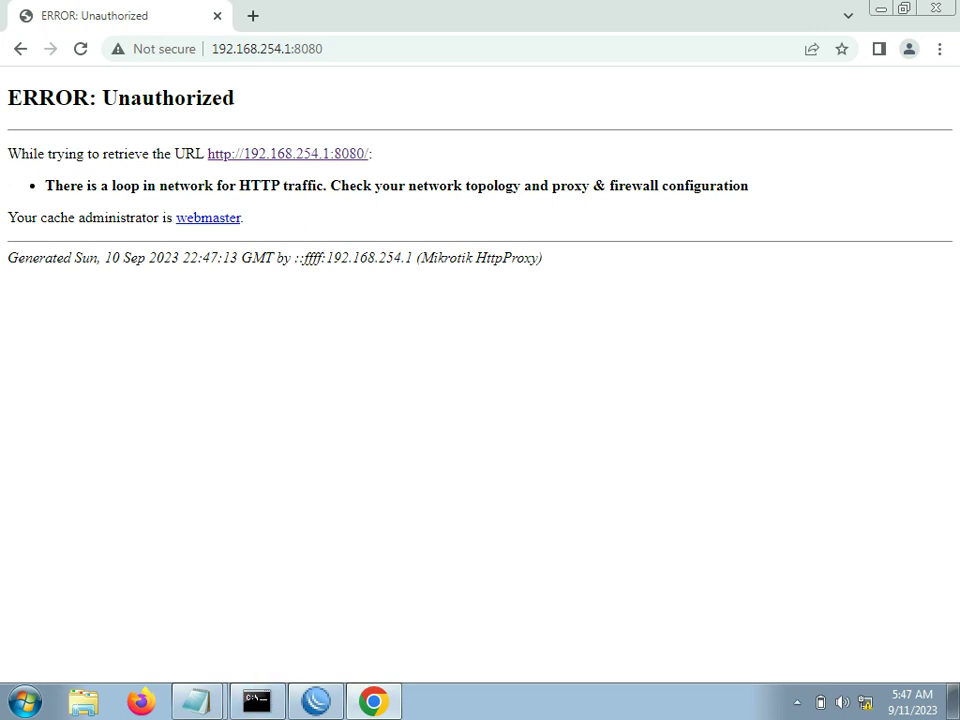
Step: Append '-tampilan isolir silahkan ganti sendiri' and a new line 'tes pisah trafik', then minimize Notepad
mouse_move(197, 702)
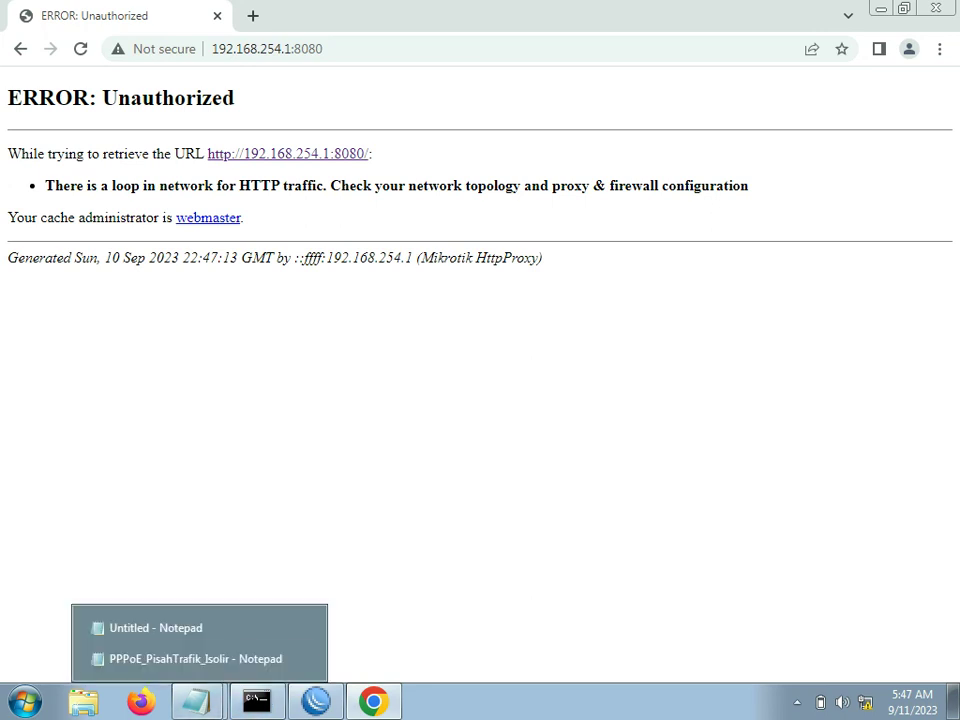
click(156, 628)
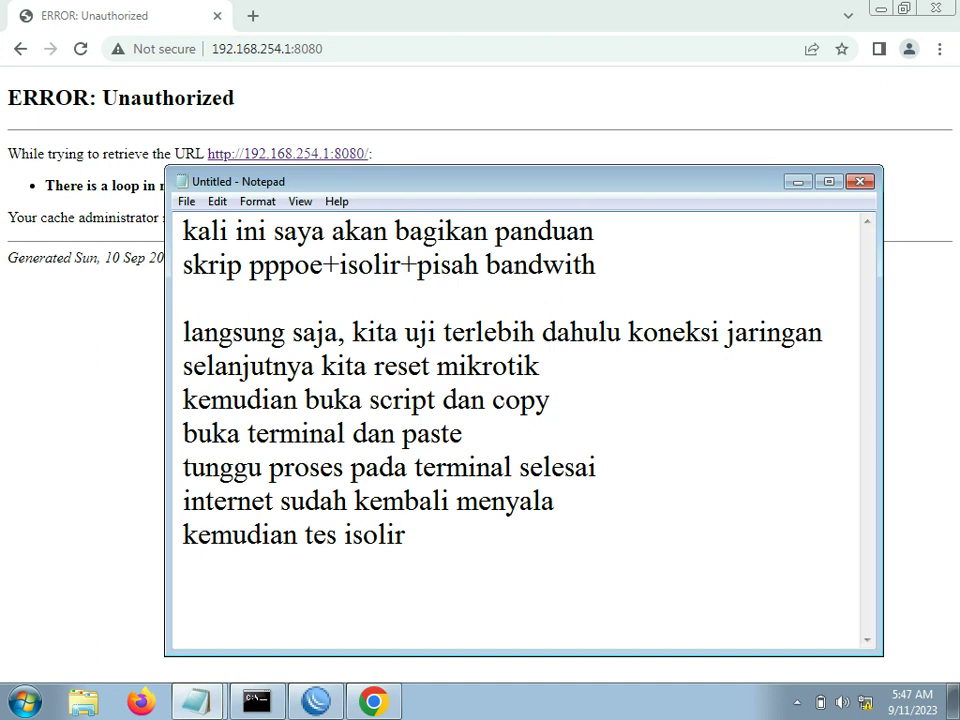
text(-tampilan isol)
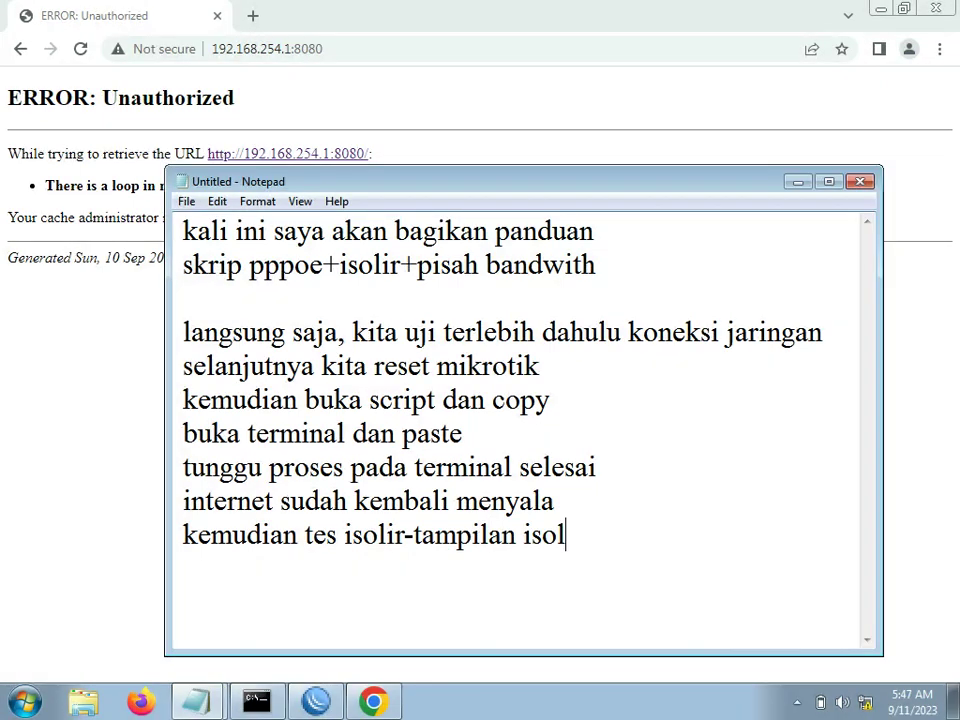
text(ir silahkan)
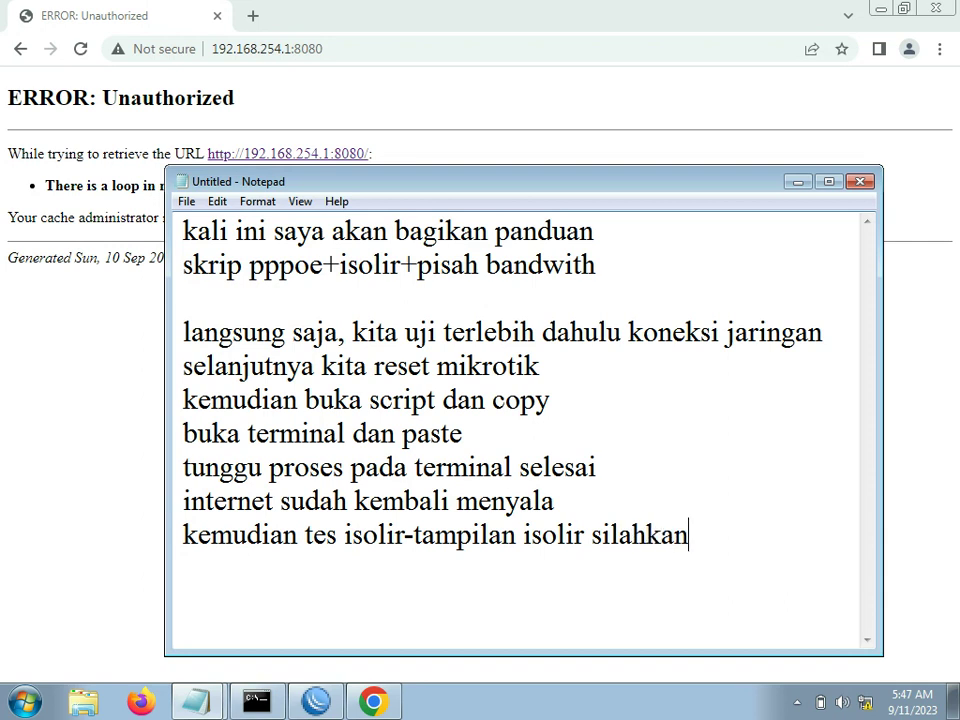
text( ganti sendiri)
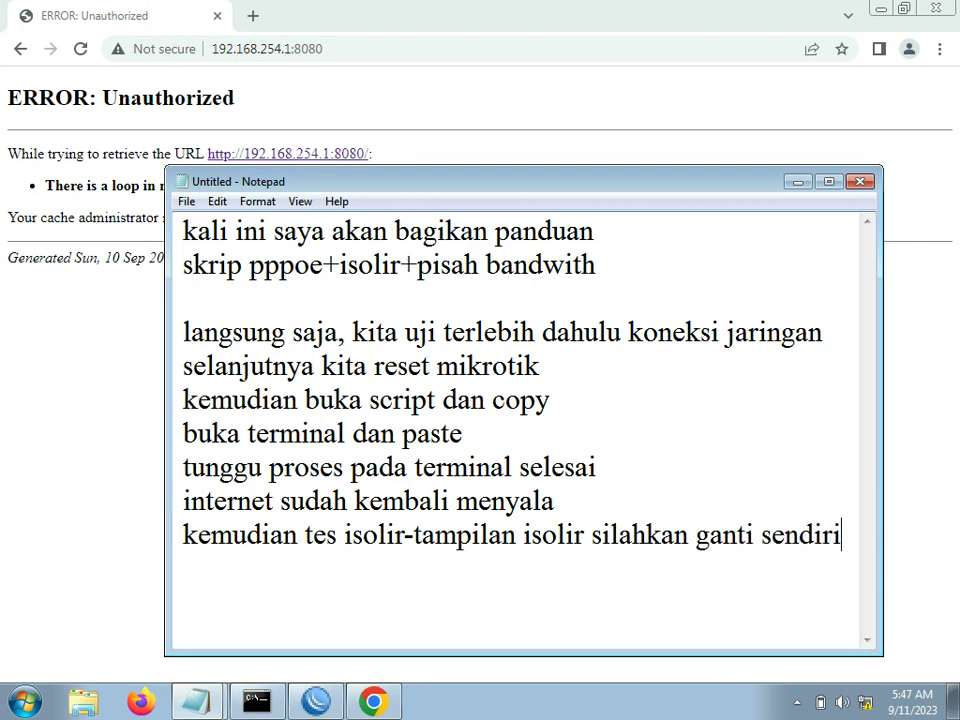
key(Return)
text(tes pisah trafik)
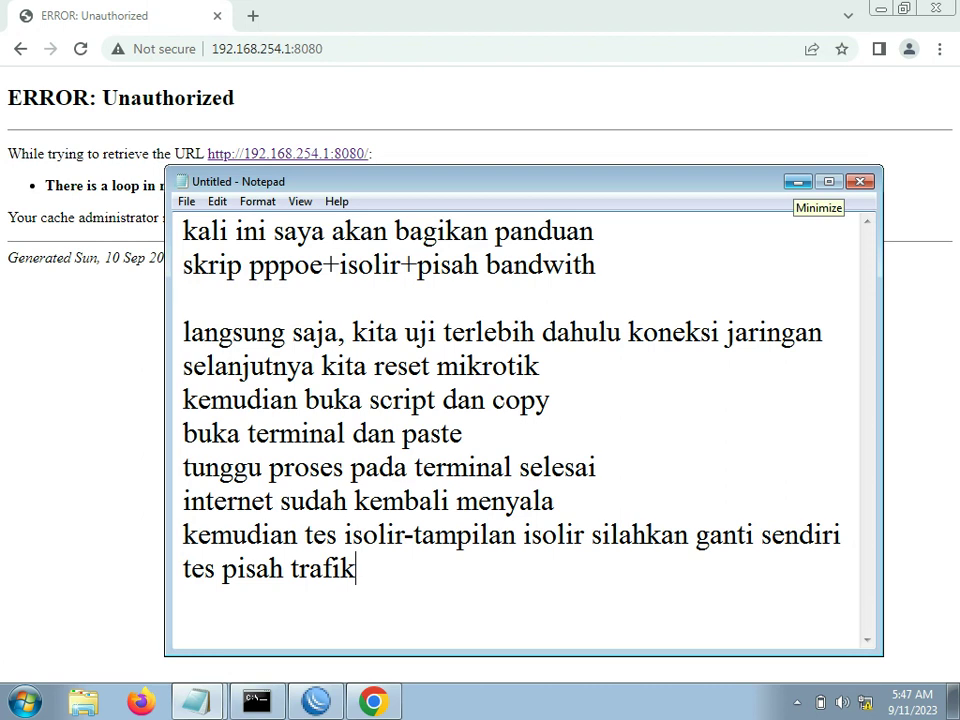
click(798, 181)
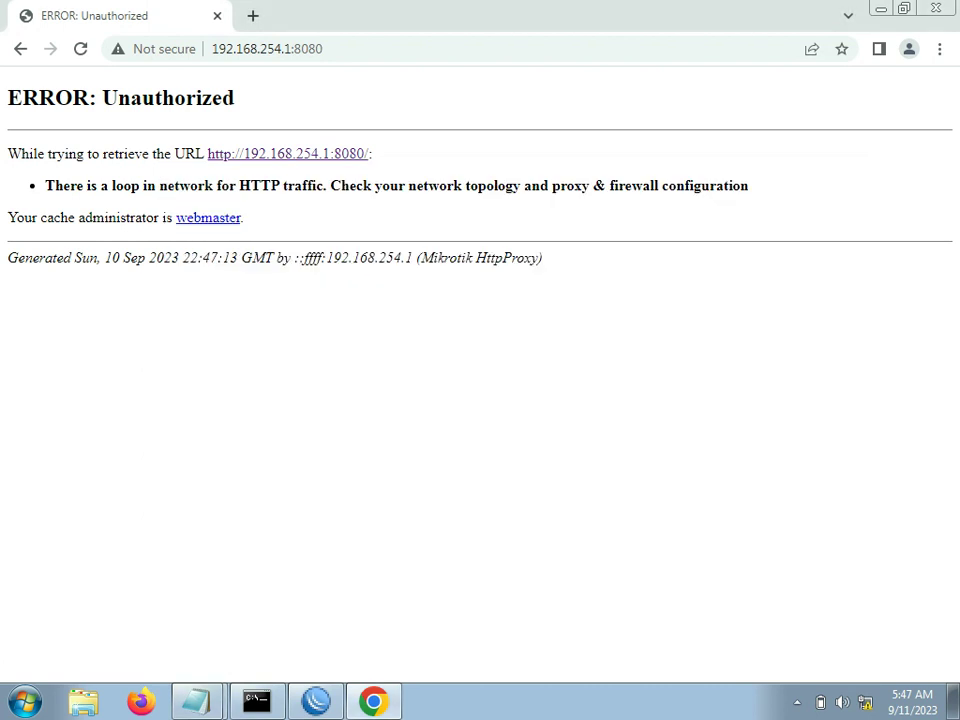
Step: Back in Winbox, set the PPPoE user's secret profile back to LimaMega
click(316, 702)
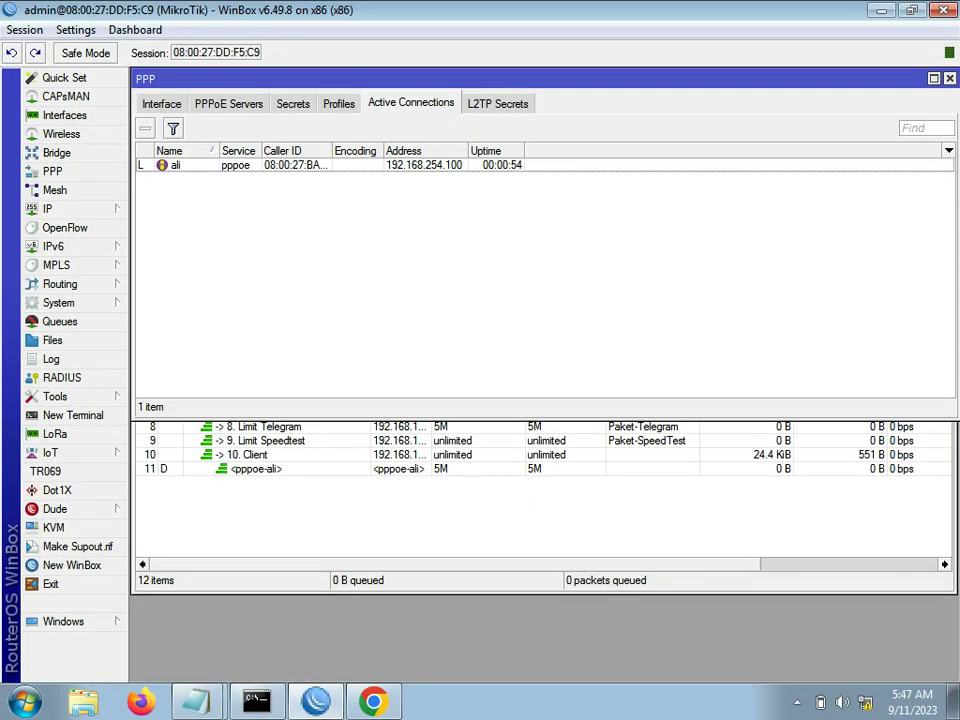
click(293, 103)
click(339, 103)
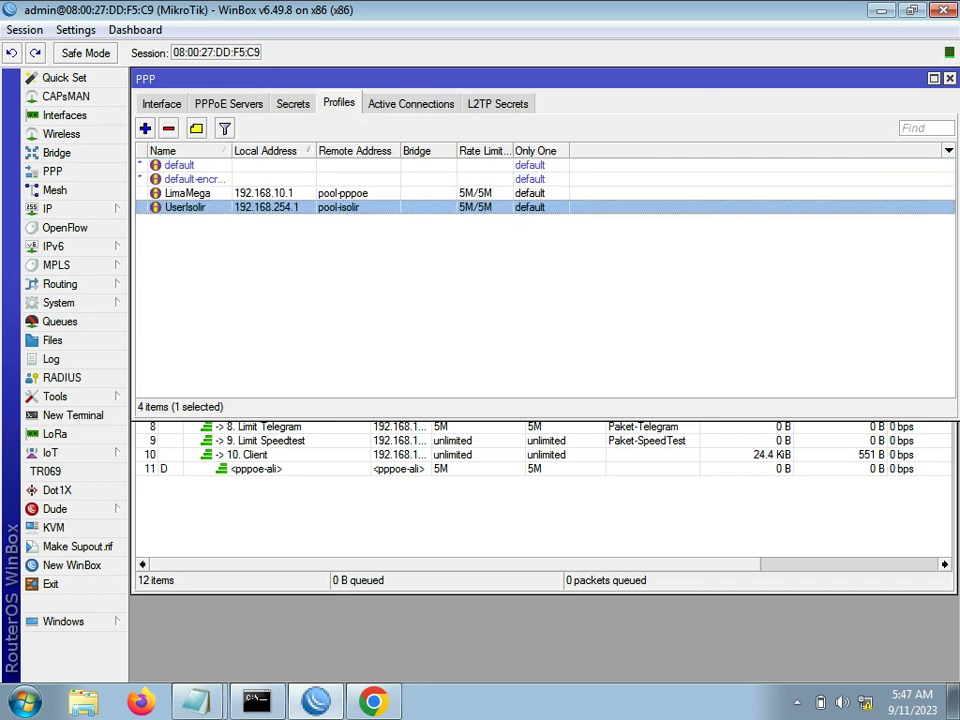
click(293, 103)
double_click(295, 165)
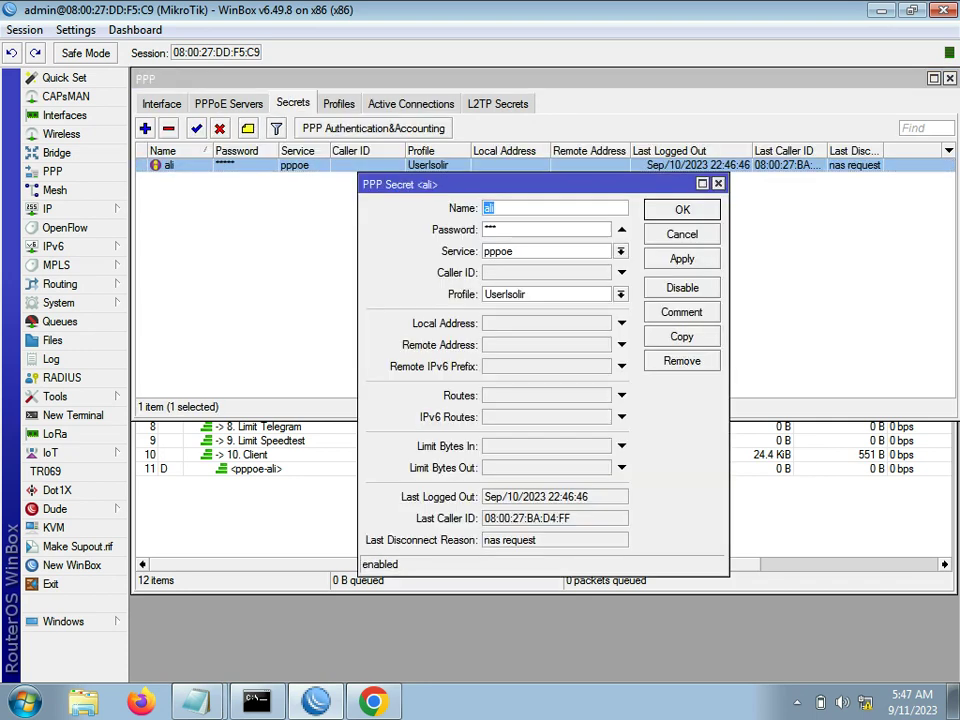
click(621, 294)
click(510, 309)
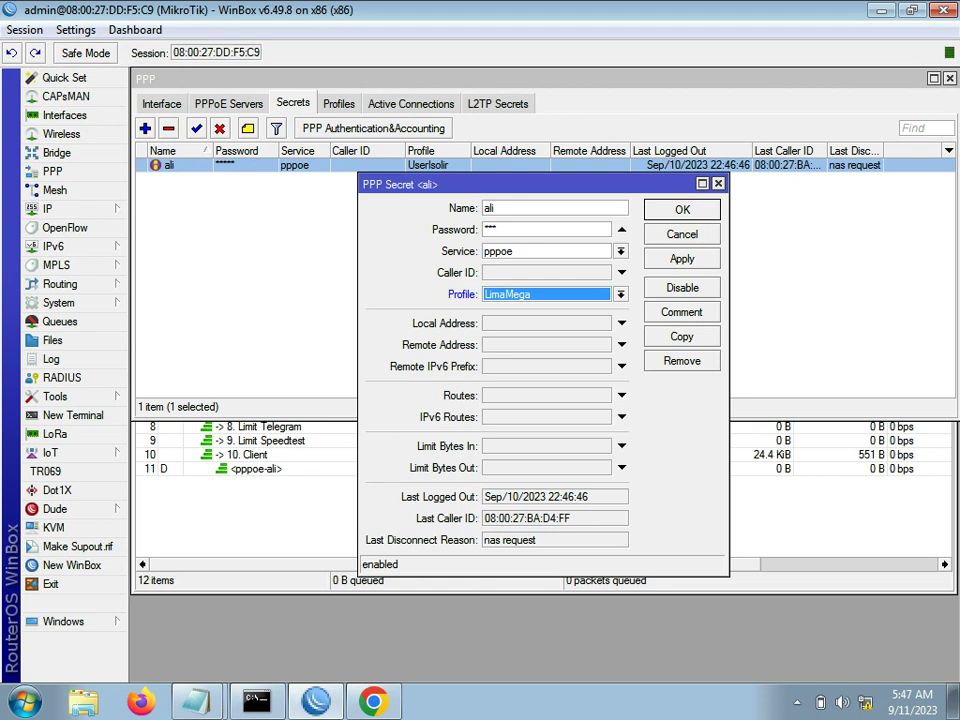
click(682, 258)
click(682, 210)
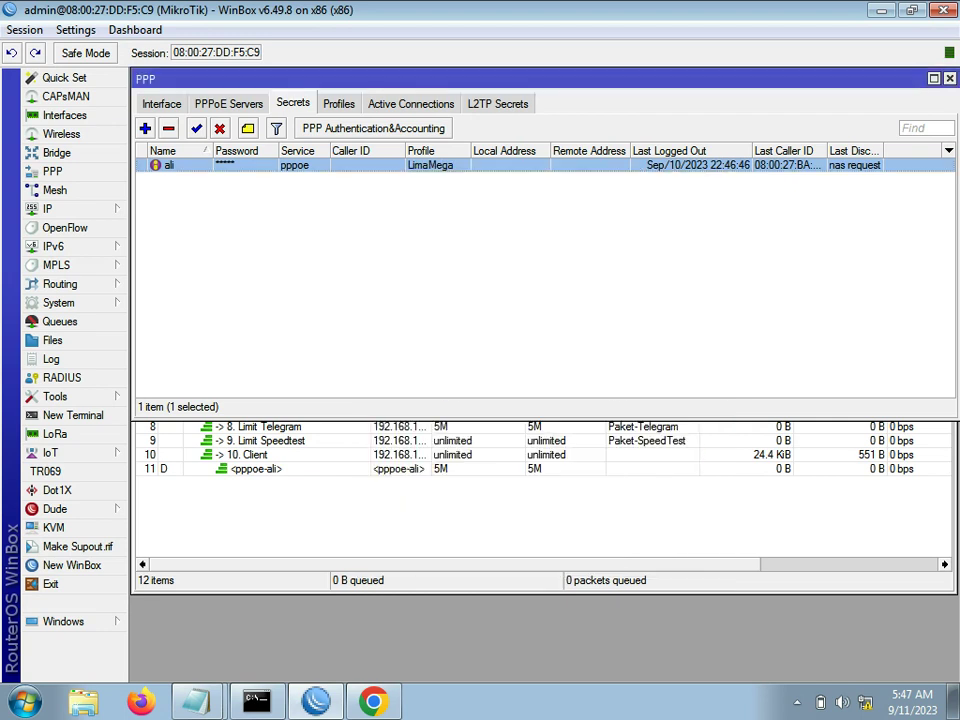
Step: Drop the user's active PPPoE session and redial so LimaMega takes effect
click(411, 103)
click(170, 165)
click(145, 128)
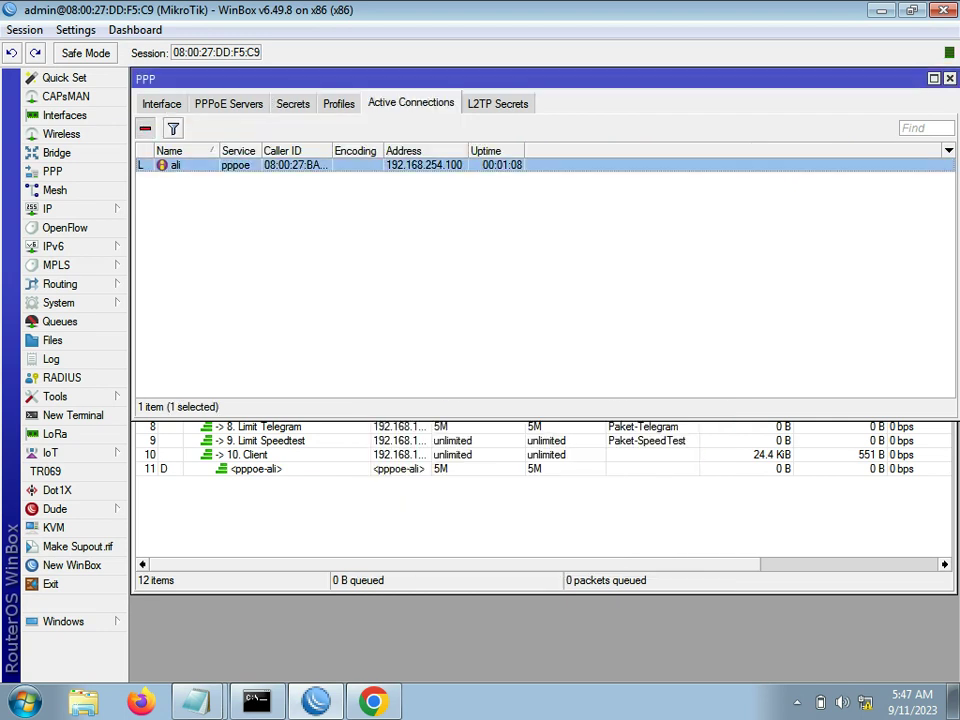
key(Return)
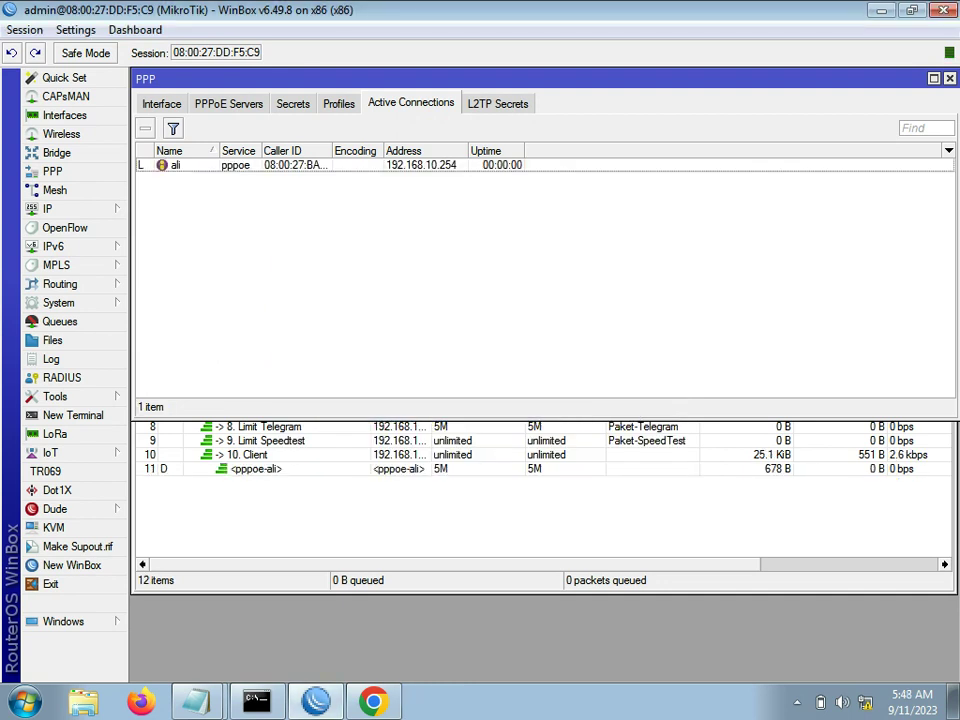
Step: Select the PING through Limit Speedtest queues in the Queue List, then return to Chrome
click(280, 505)
click(257, 469)
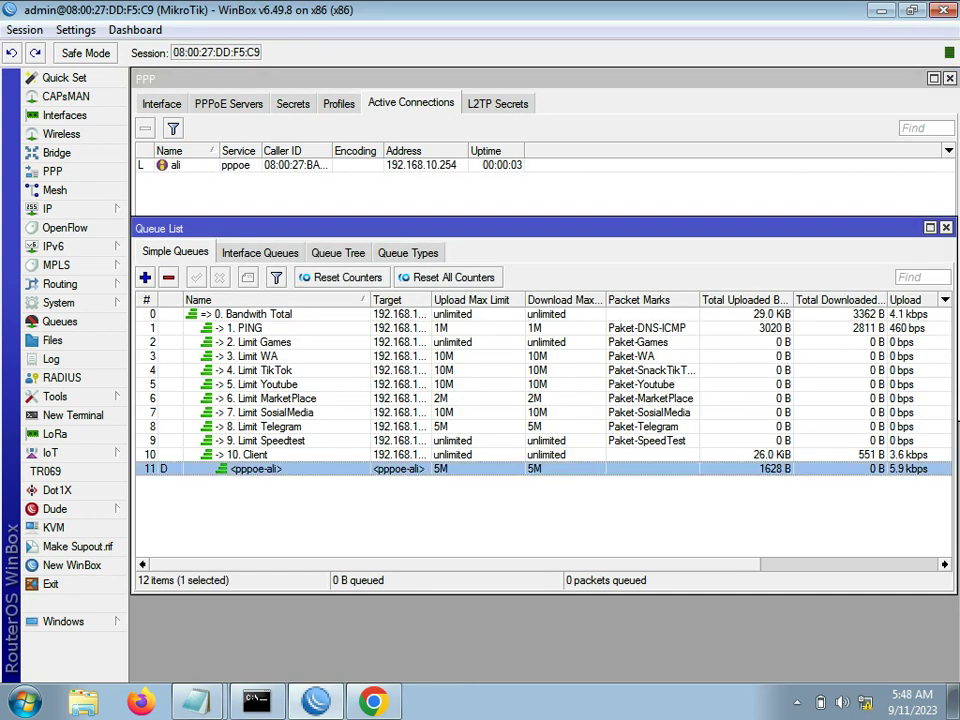
click(264, 342)
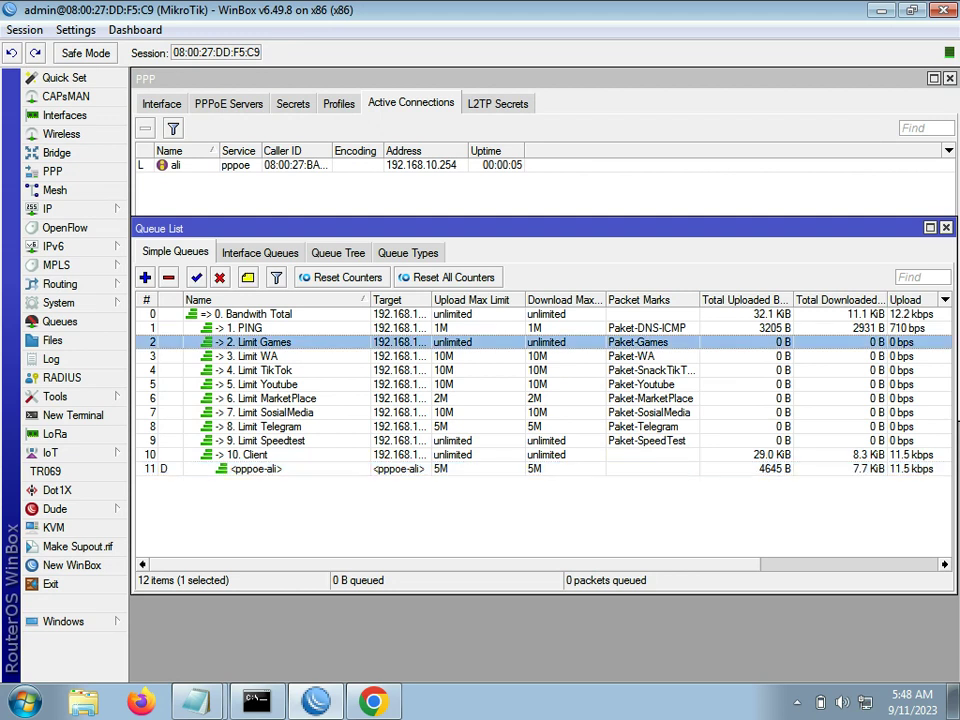
shift+click(264, 440)
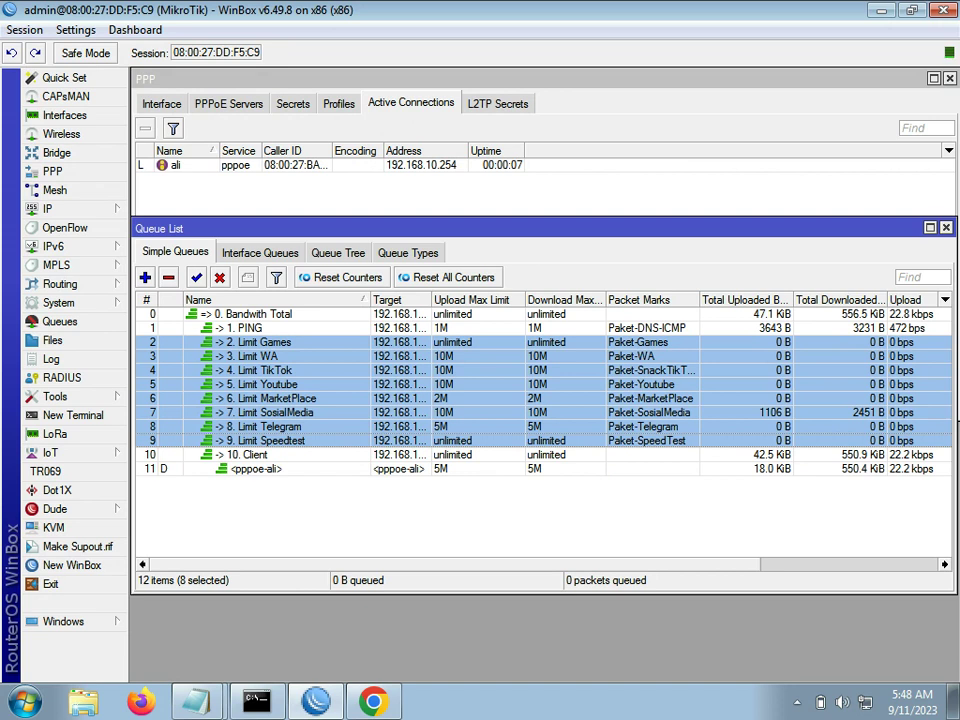
click(264, 328)
shift+click(264, 440)
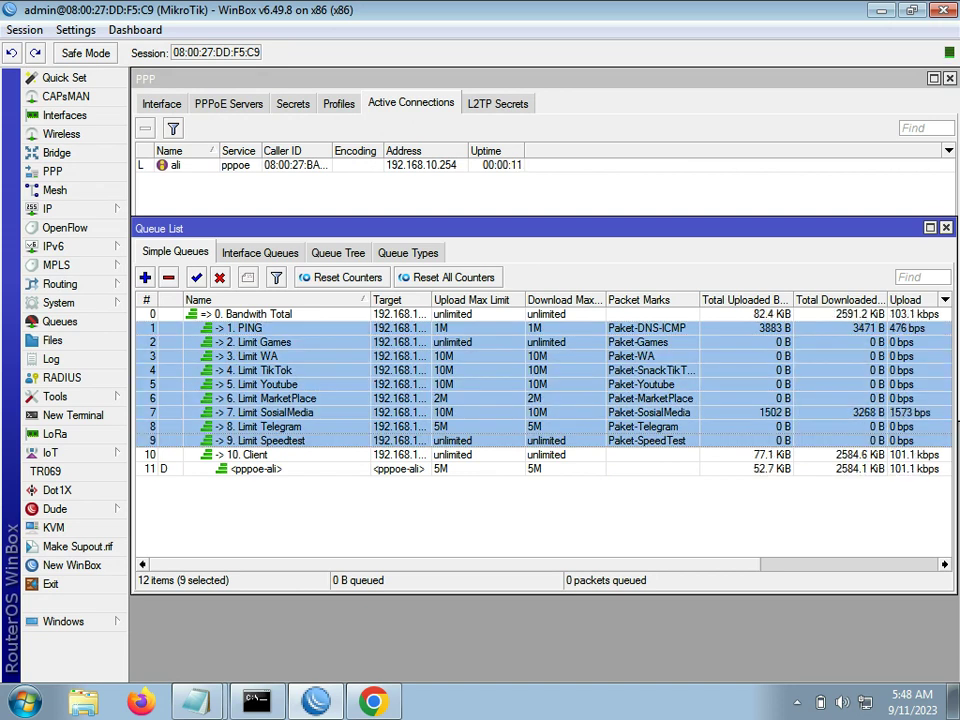
click(373, 701)
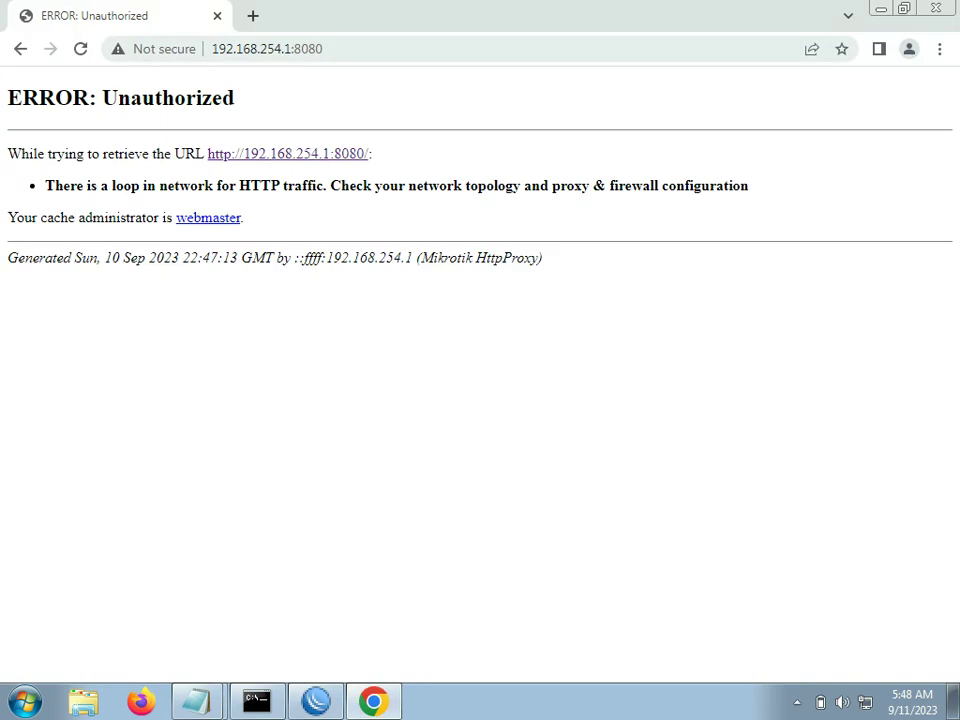
Step: Load facebook.com again in Chrome's address bar
click(268, 49)
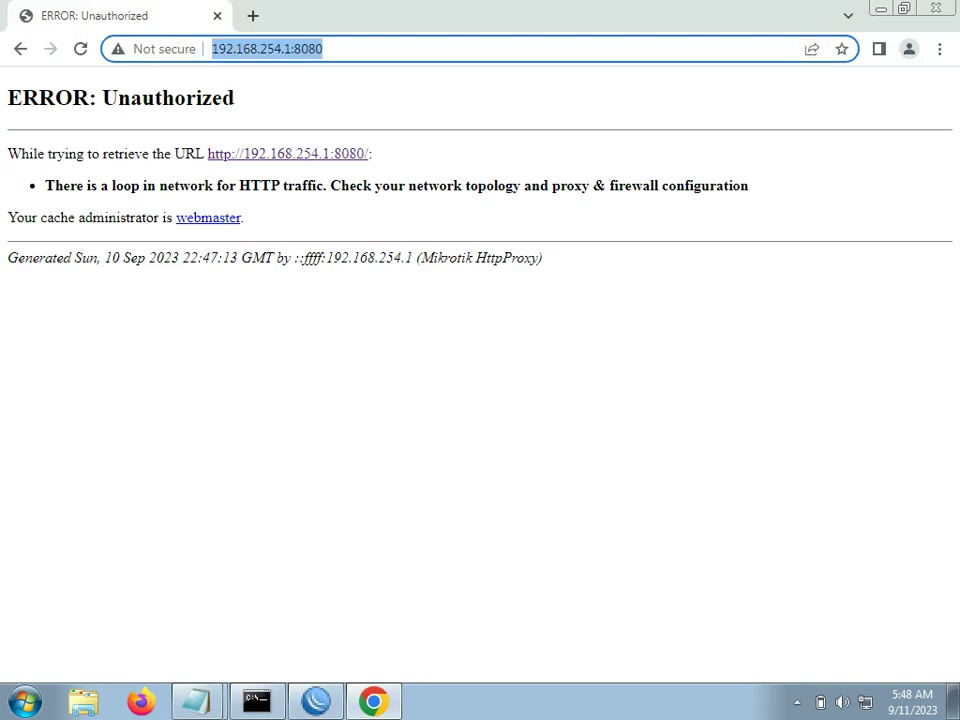
text(fa)
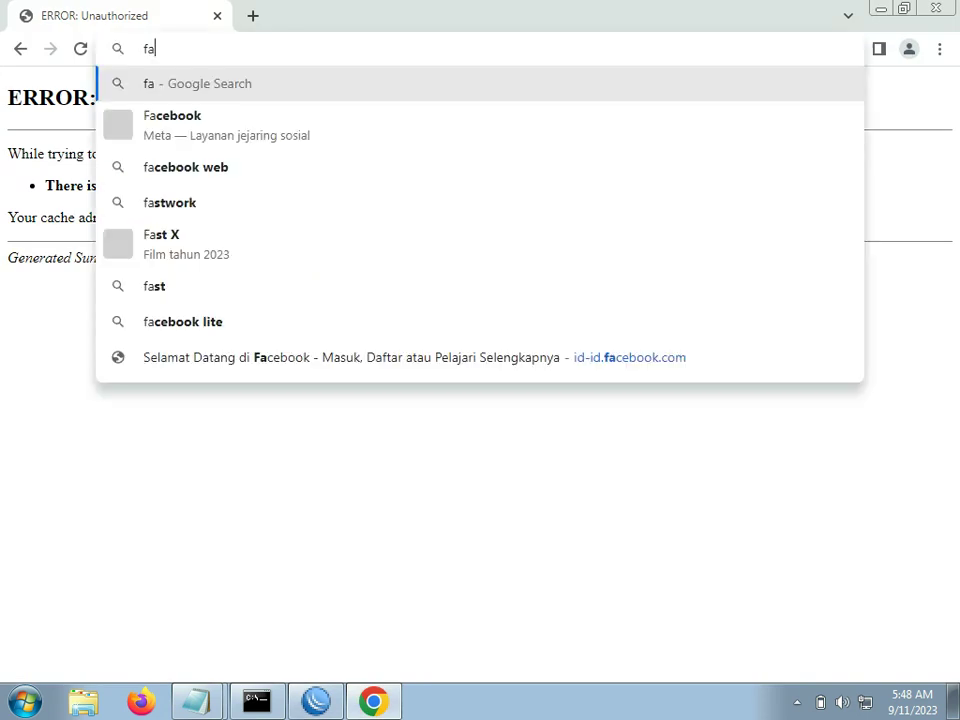
text(ce)
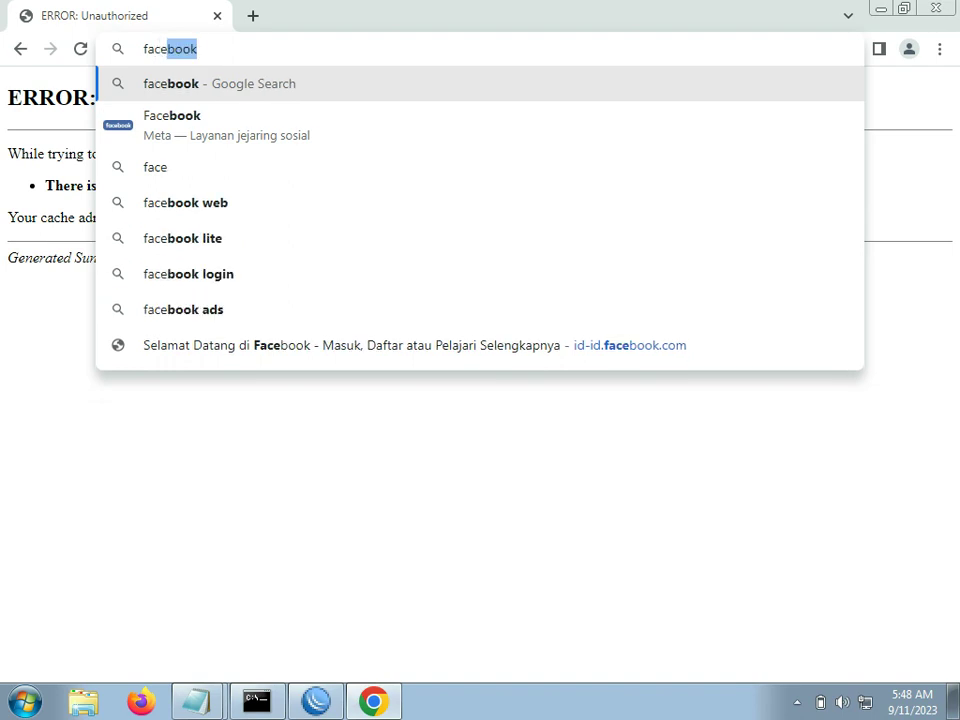
text(book.com)
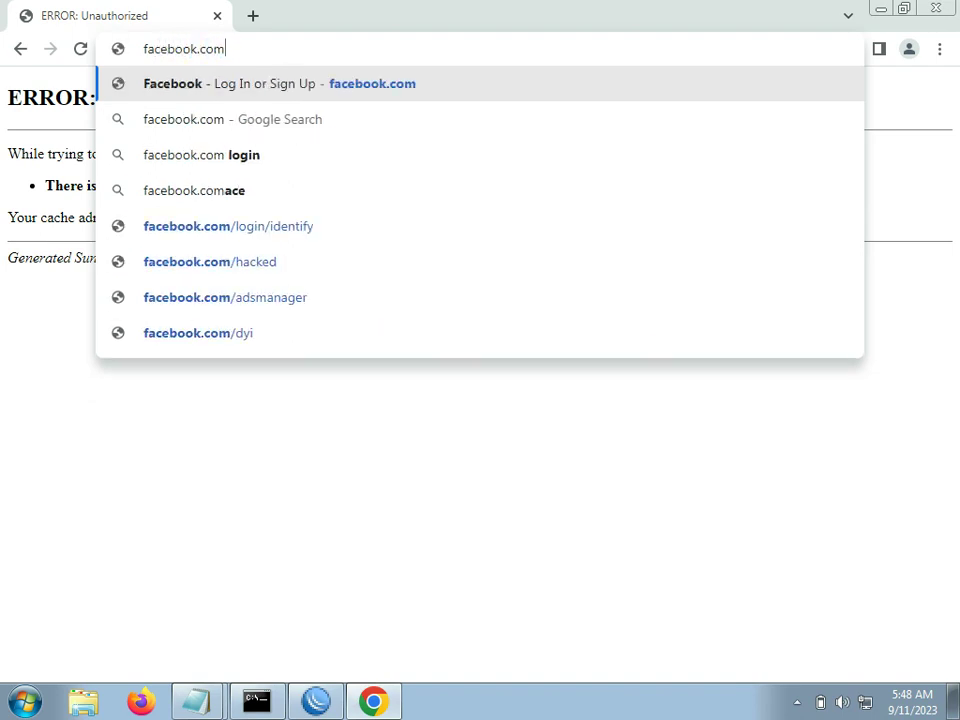
key(Return)
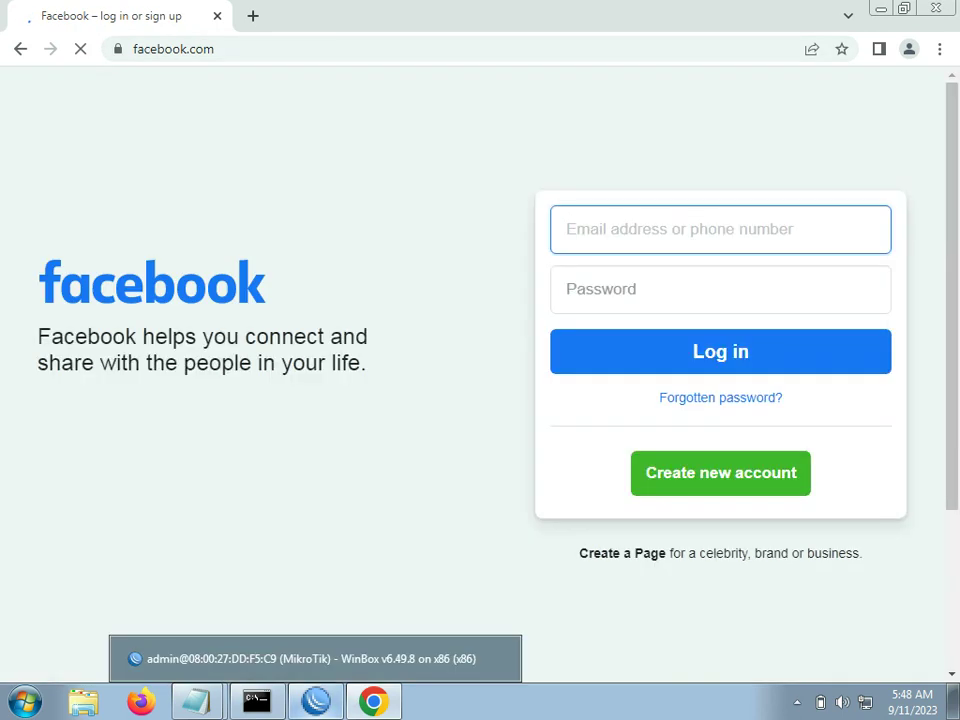
Step: Watch the Limit SosialMedia and Limit MarketPlace queue counters in WinBox, then return to Chrome
click(316, 700)
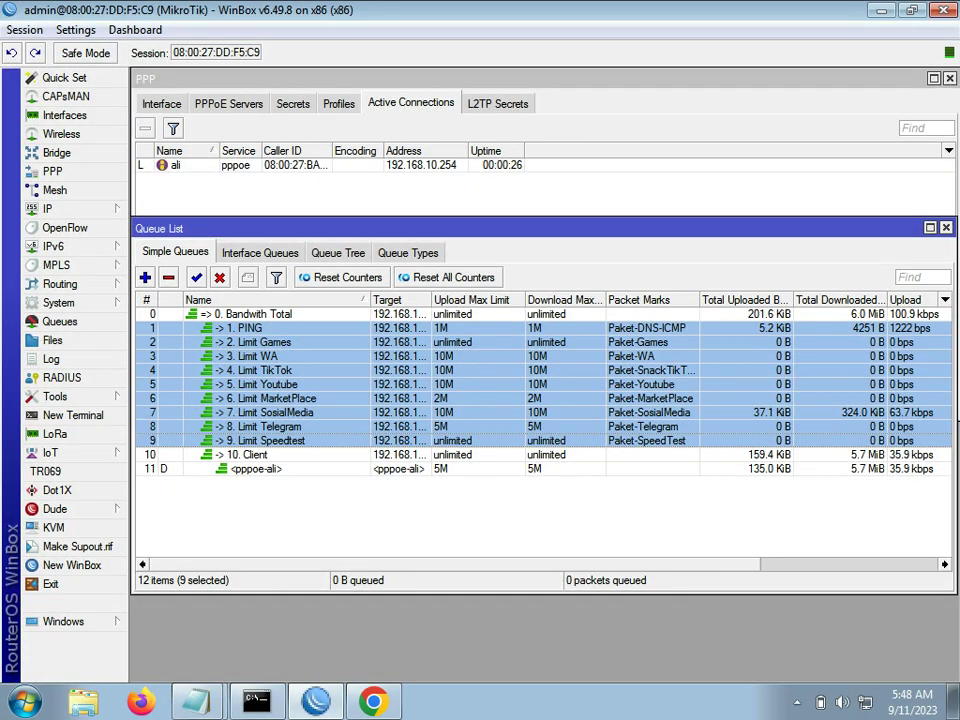
click(272, 413)
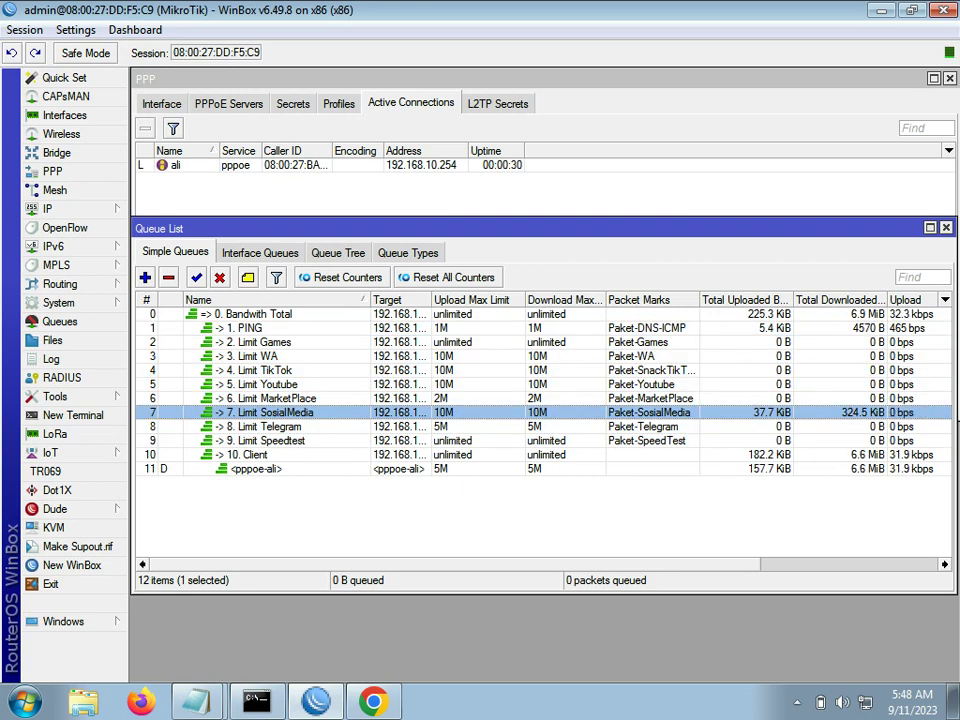
click(272, 399)
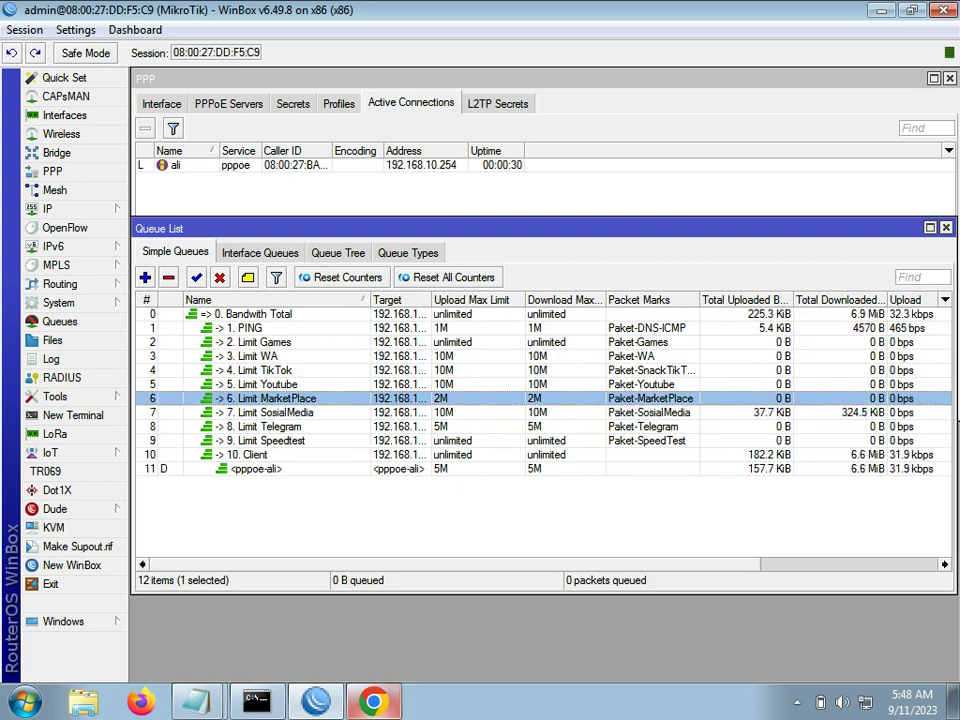
click(373, 701)
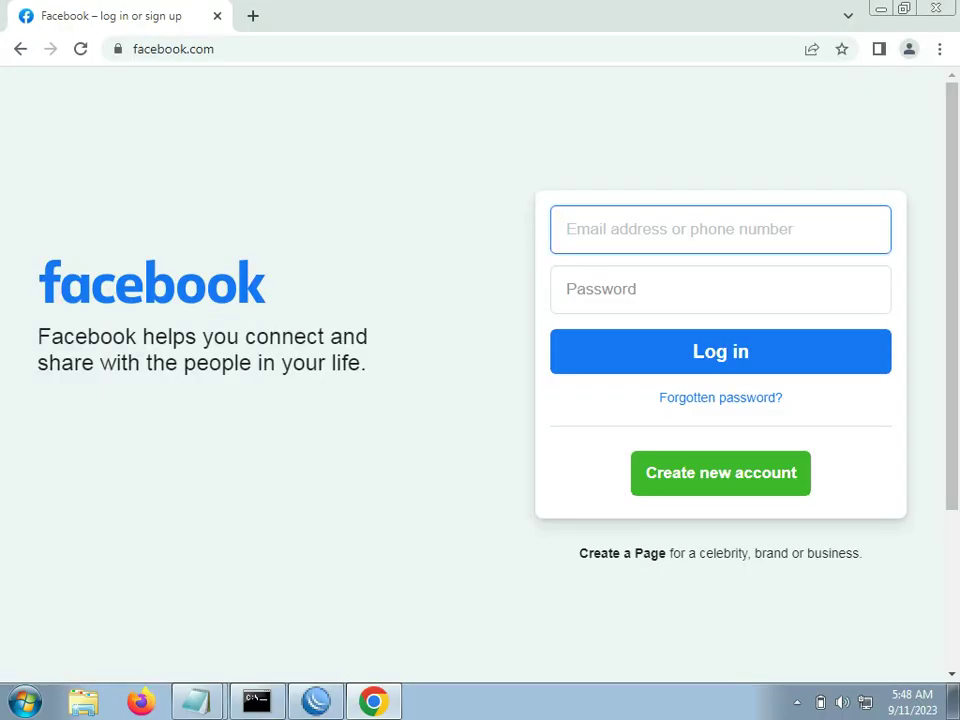
Step: Search Google for 'shopy' in Chrome and open the Shopee result
key(ctrl+l)
text(shopy)
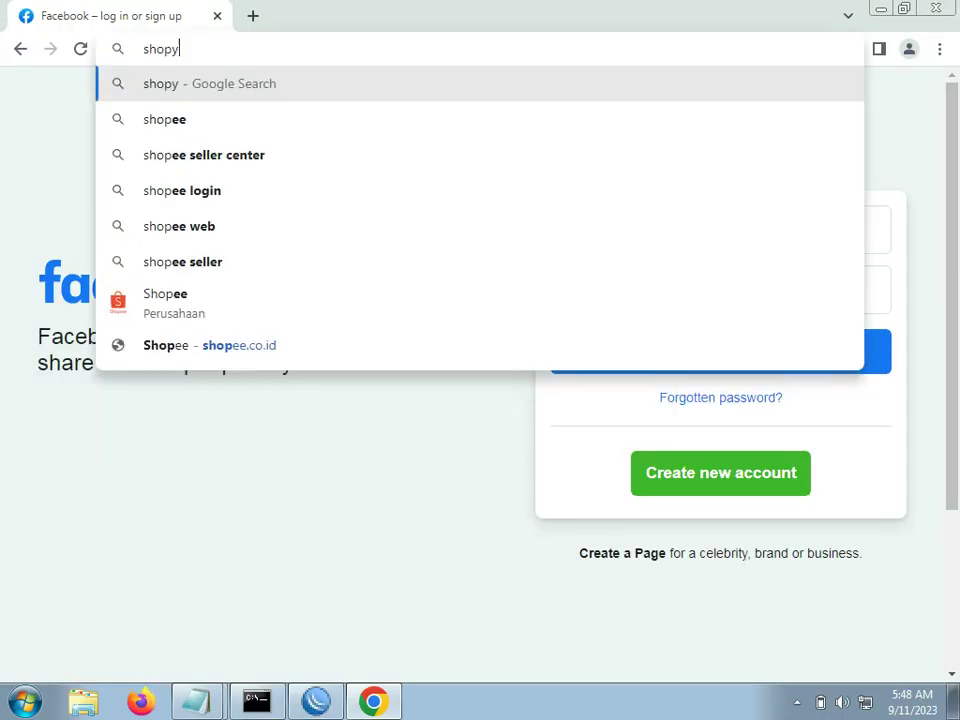
key(Return)
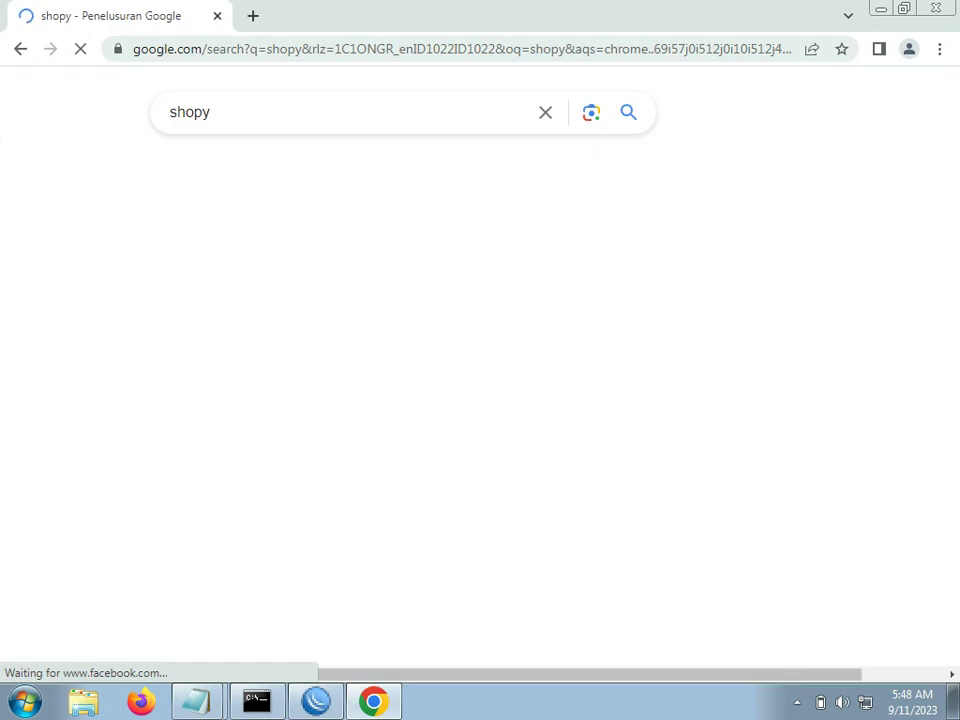
click(250, 328)
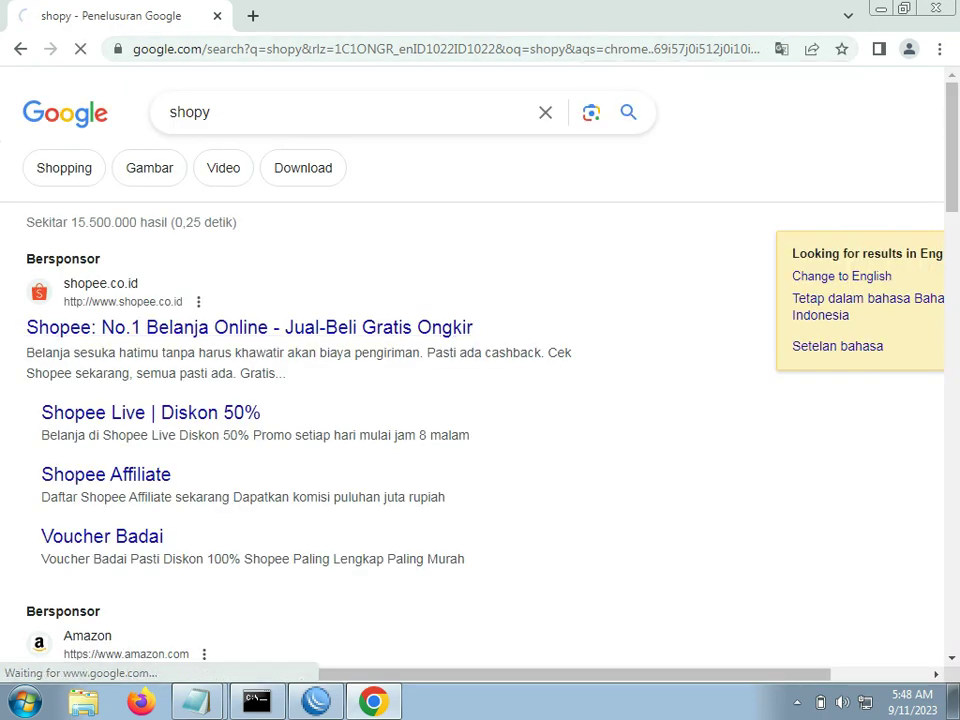
Step: Watch the Limit MarketPlace queue count Shopee traffic in WinBox, then select the Limit TikTok queue
click(316, 702)
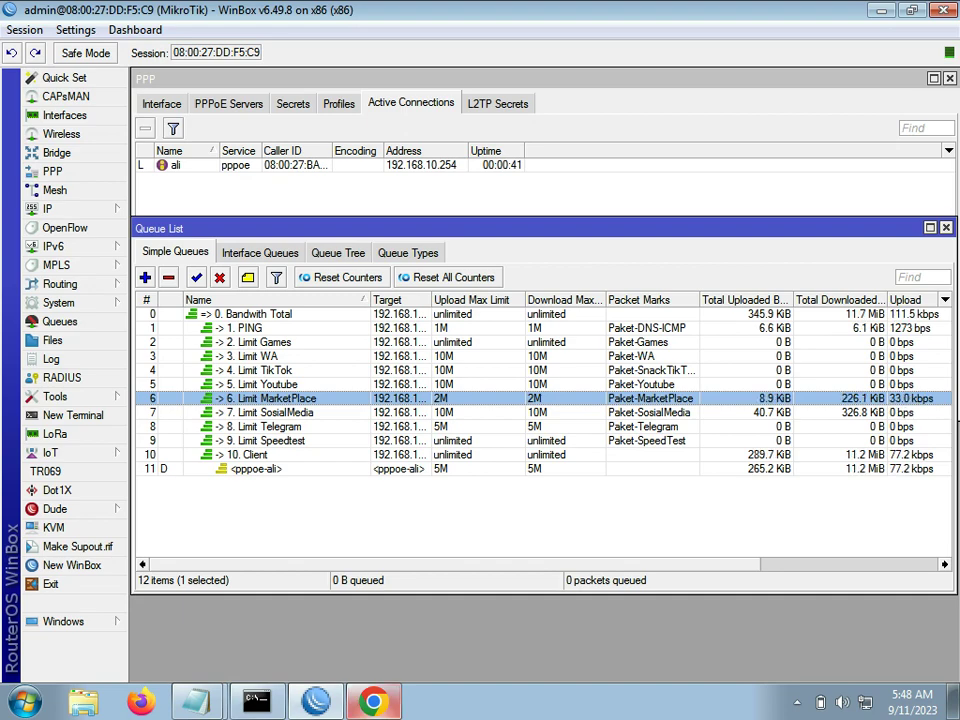
click(373, 702)
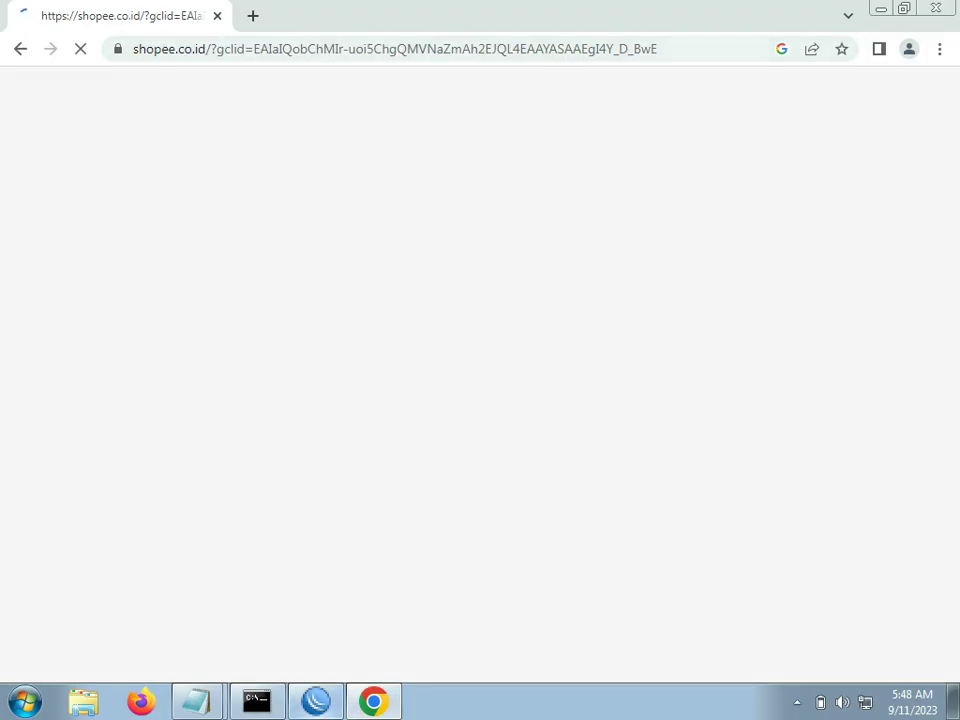
key(ctrl+l)
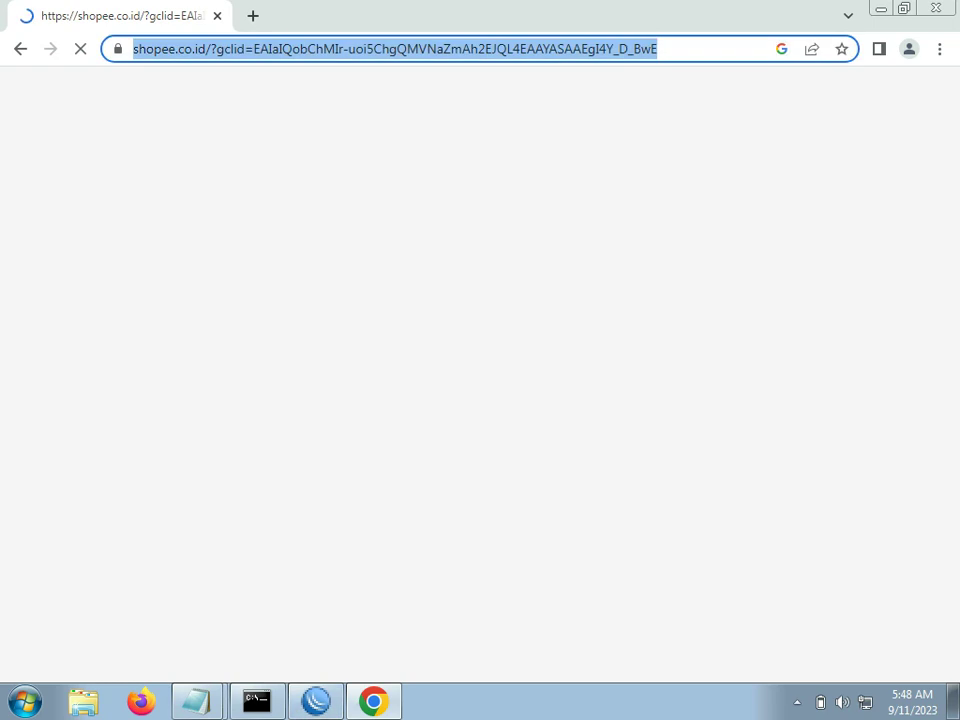
key(alt+Tab)
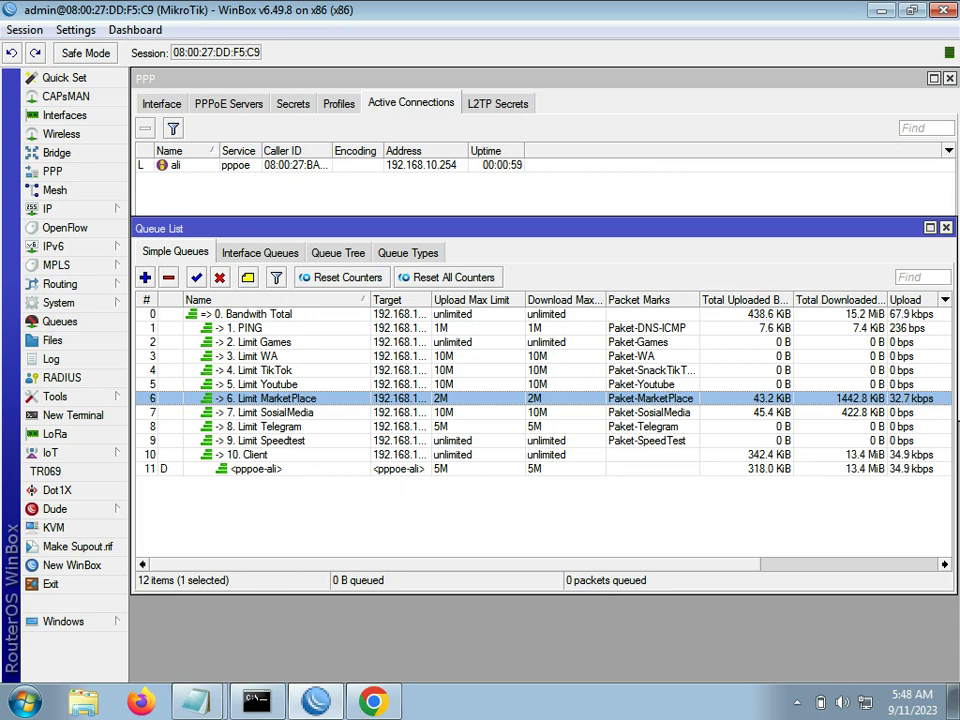
click(264, 370)
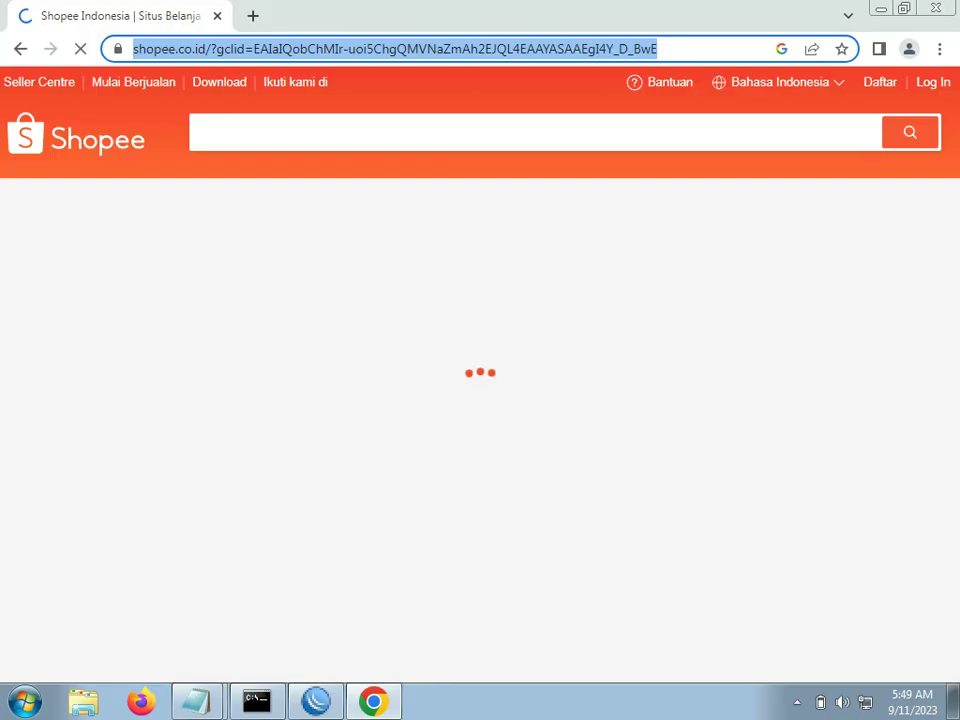
Step: Google 'tiktok' in Chrome and watch the Limit TikTok queue's download counter in WinBox
text(tiktok)
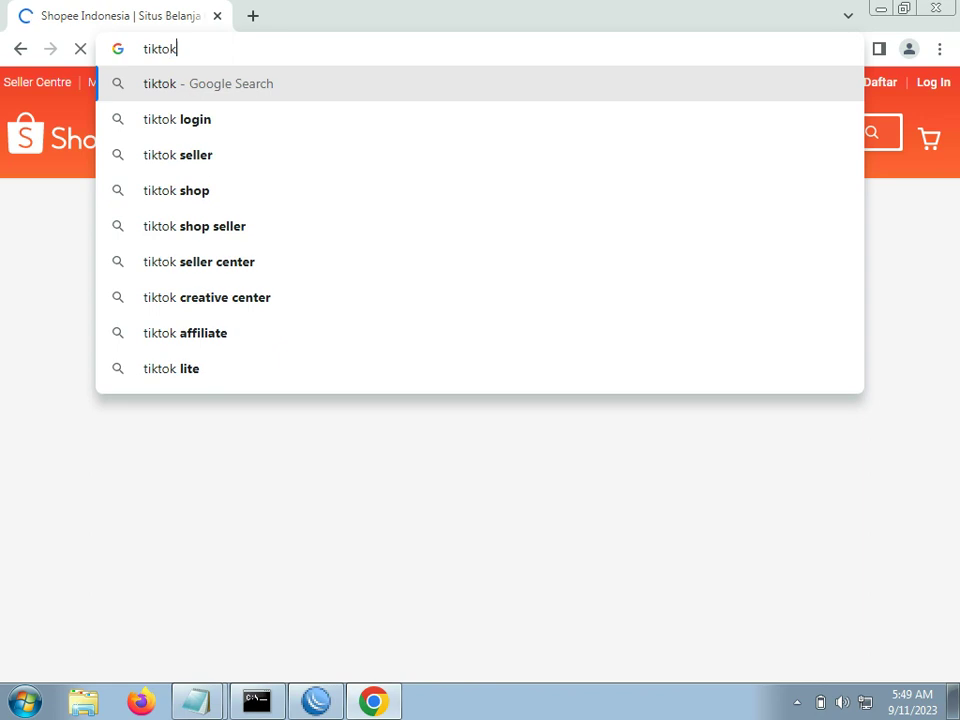
key(Return)
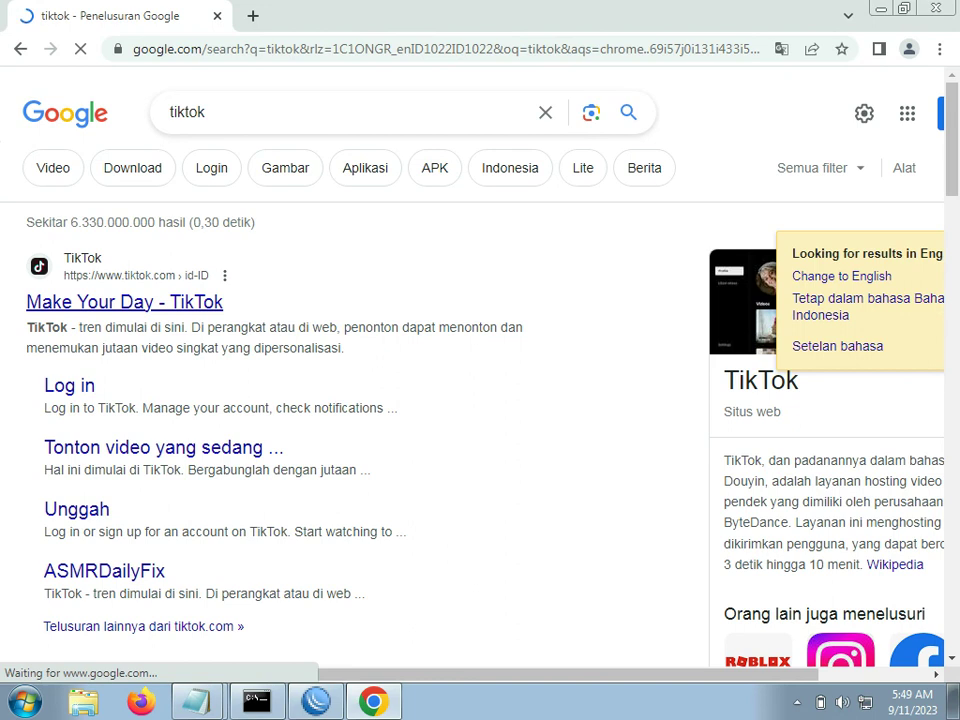
key(alt+Tab)
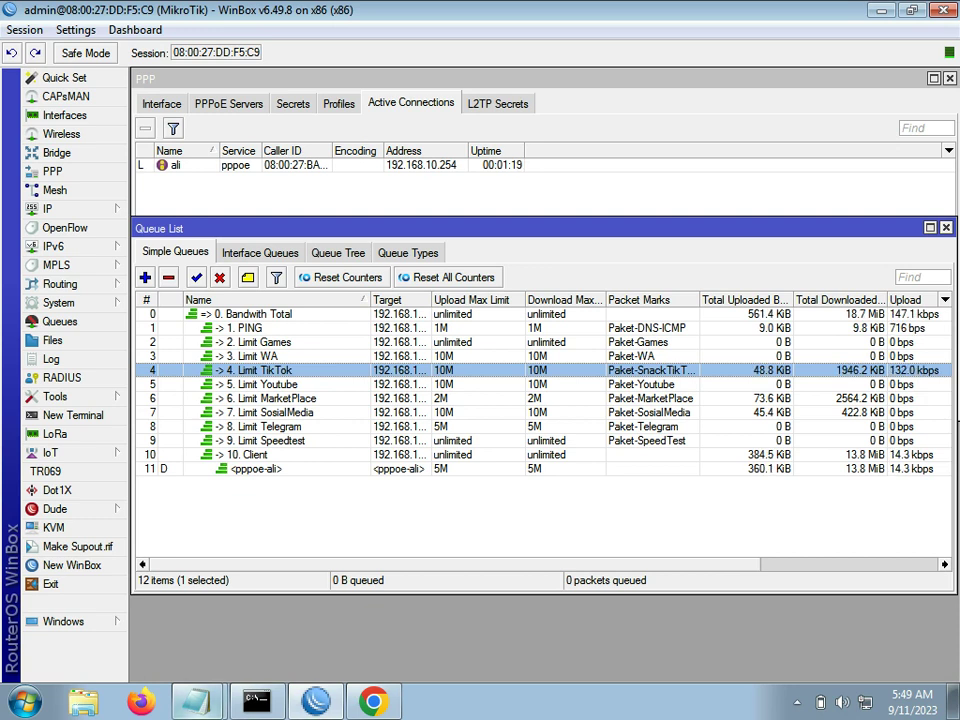
Step: Append the line 'info pemesanan skrip, cek deskripsi' below the existing Notepad notes
mouse_move(196, 700)
click(158, 628)
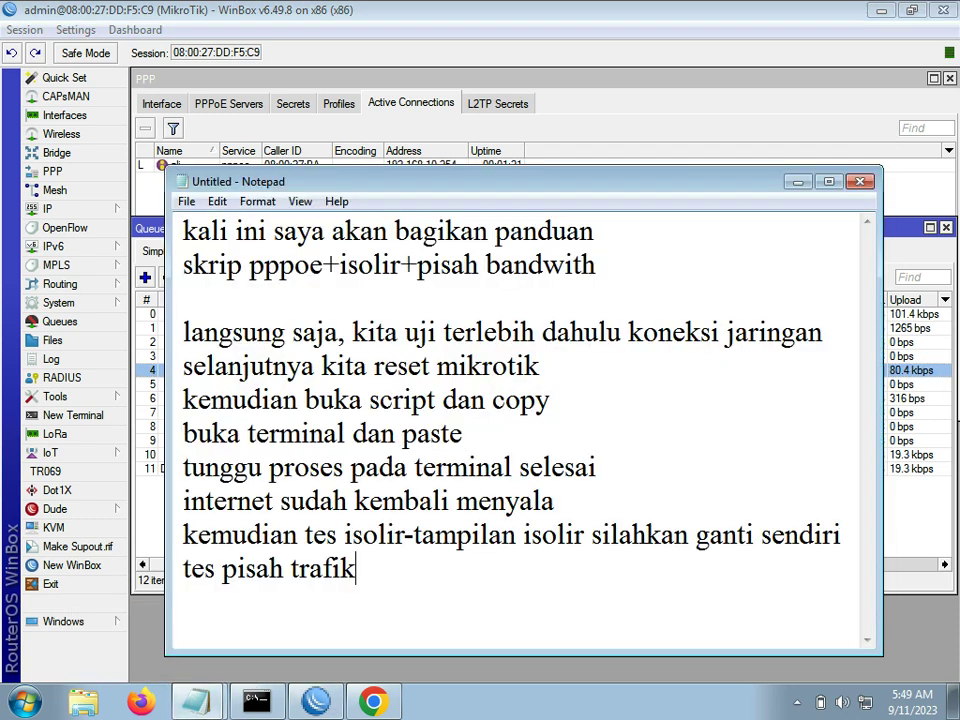
key(Return)
key(Return)
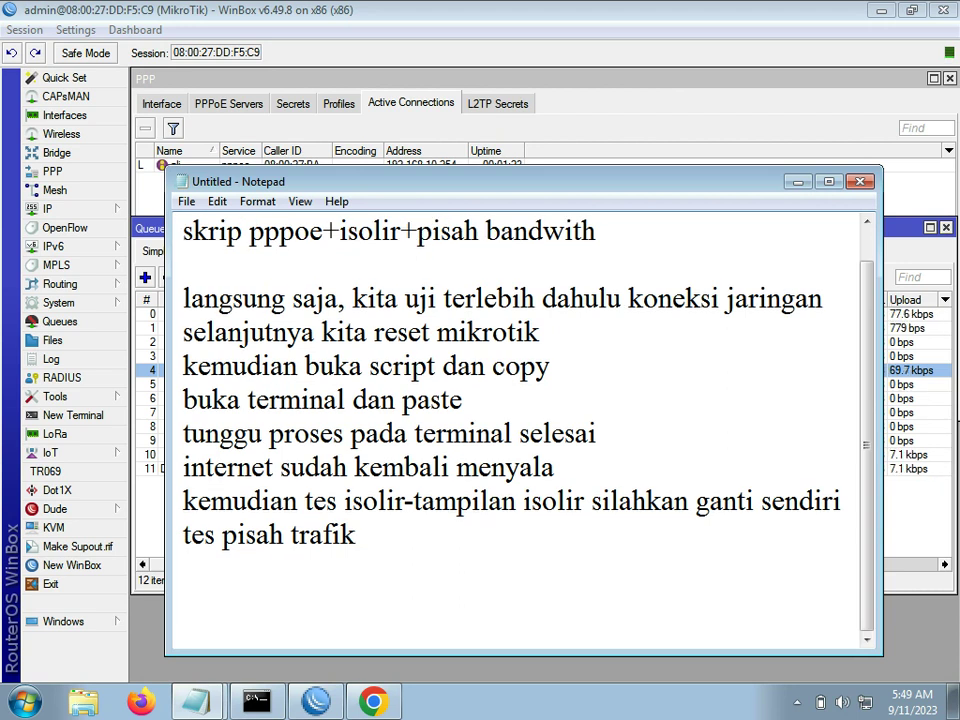
text(info peme)
text(s)
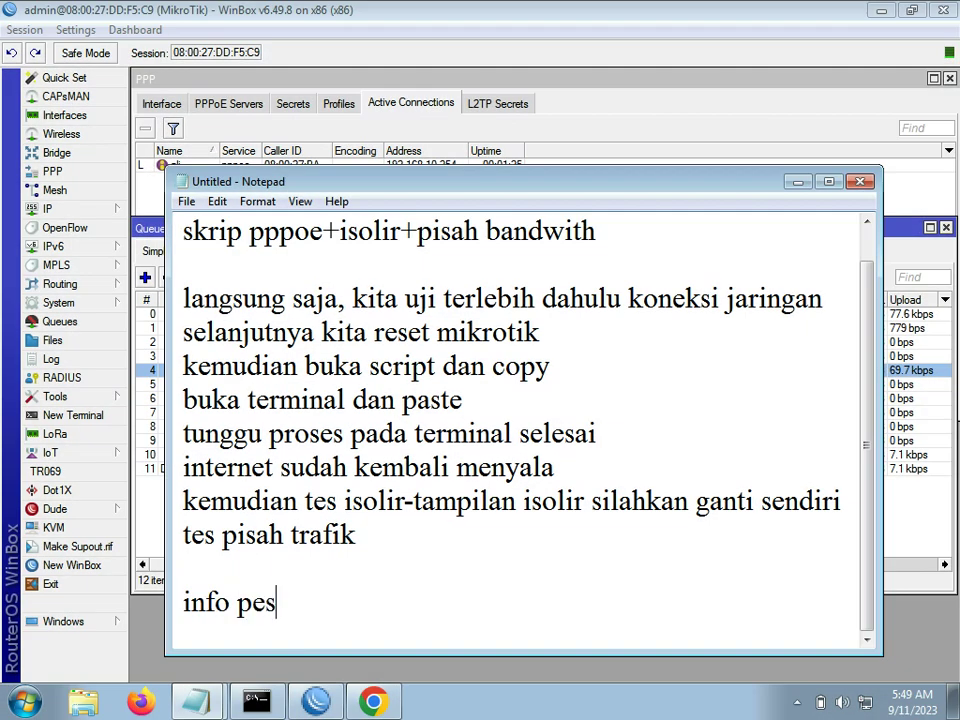
key(BackSpace)
text(mesana)
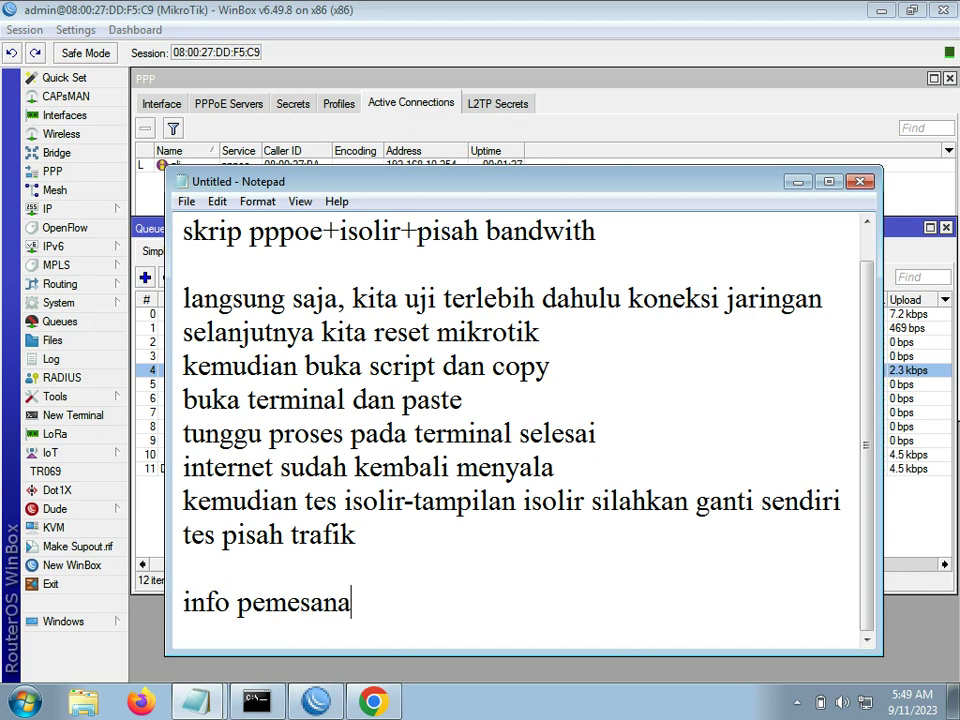
text(n skrip,)
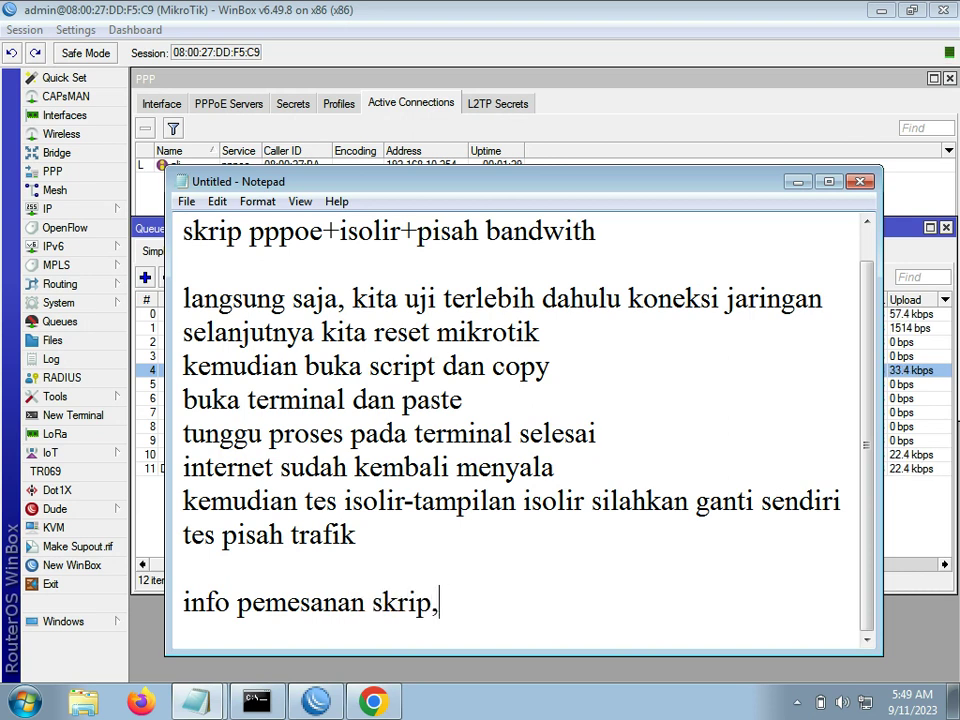
text( cek deskripsi)
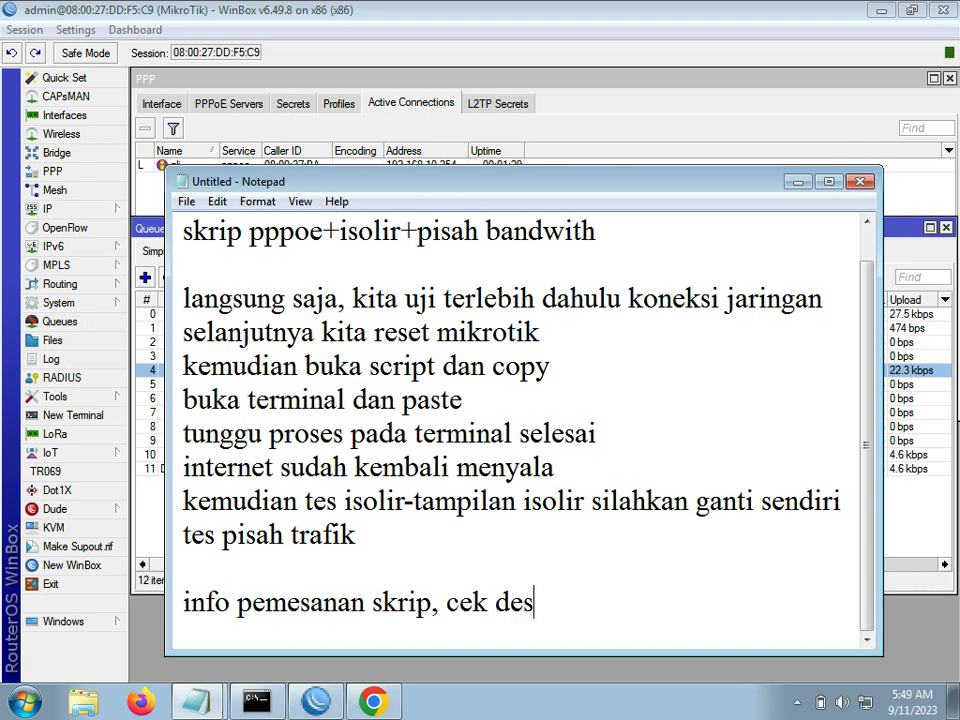